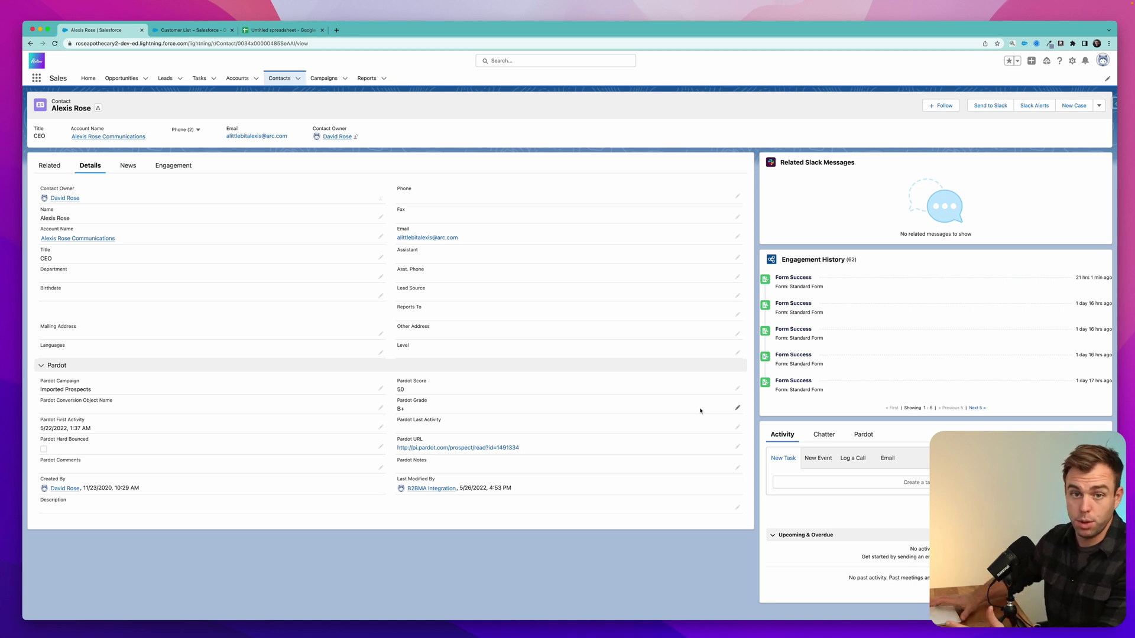
Go to Setup and open the Flows page via Quick Find 'flow'
{"action": "left_click", "coordinate": [1072, 60]}
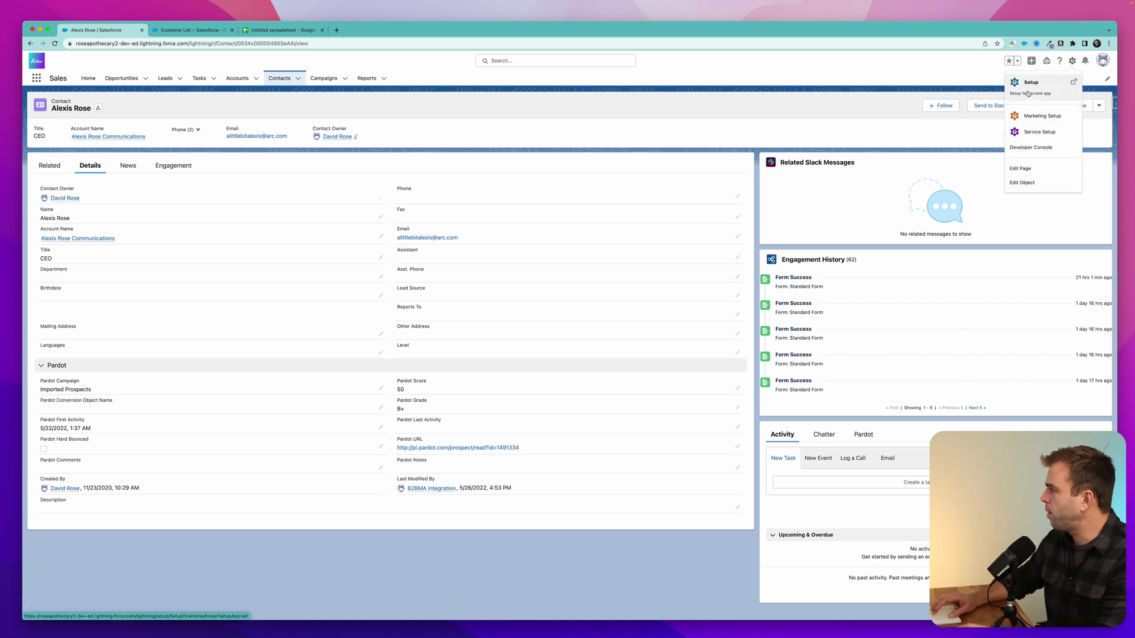
{"action": "left_click", "coordinate": [1028, 93]}
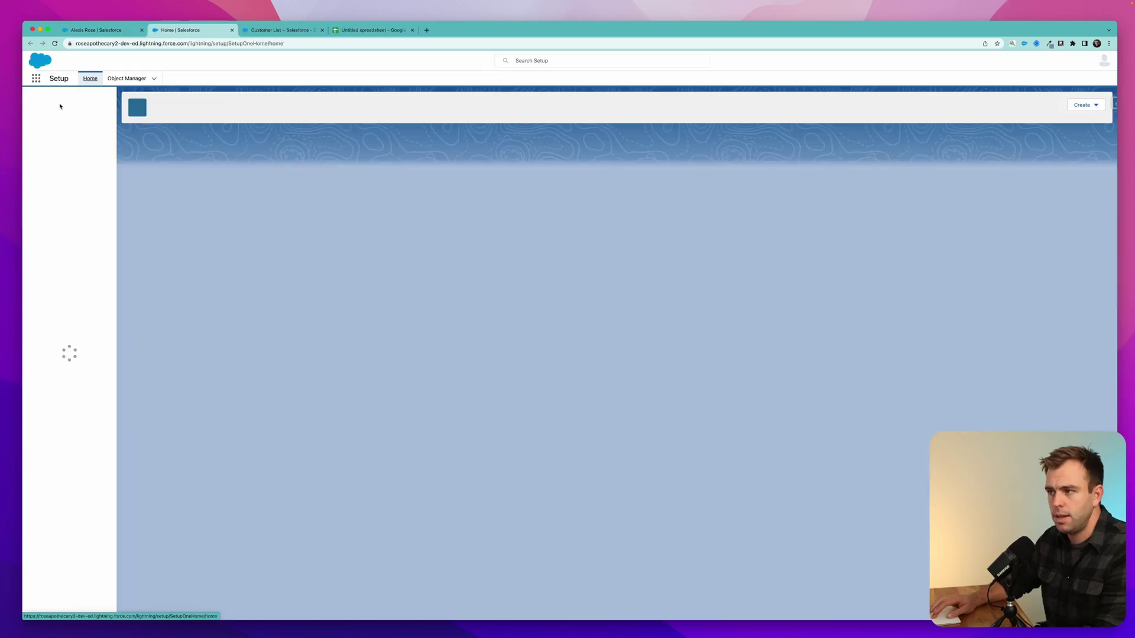
{"action": "left_click", "coordinate": [58, 101]}
{"action": "type", "text": "f"}
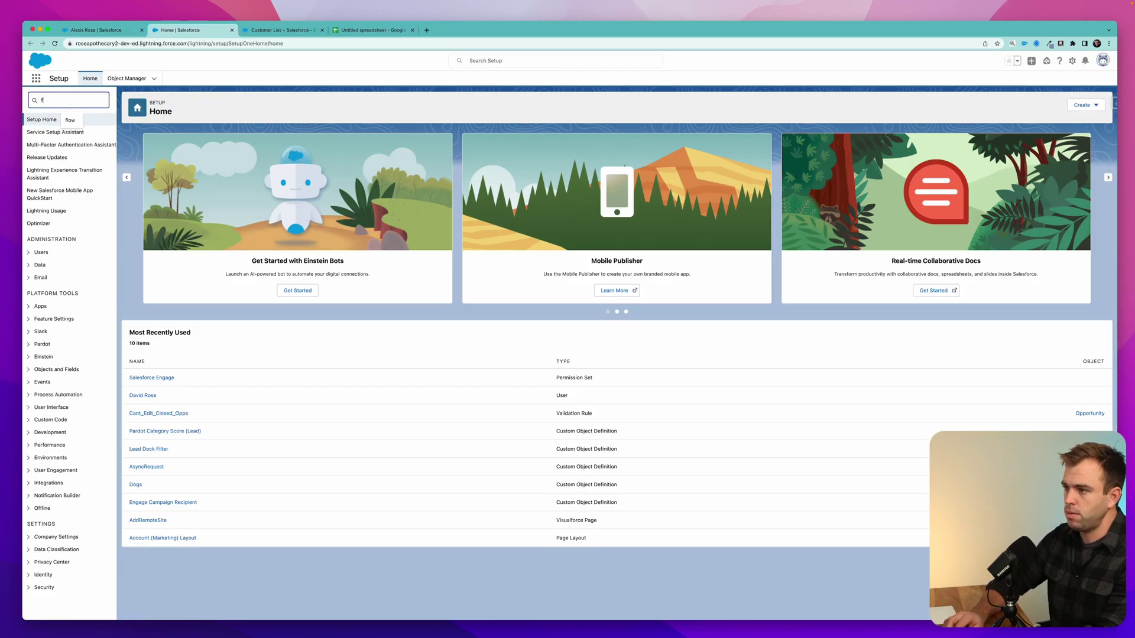
{"action": "type", "text": "low"}
{"action": "left_click", "coordinate": [50, 182]}
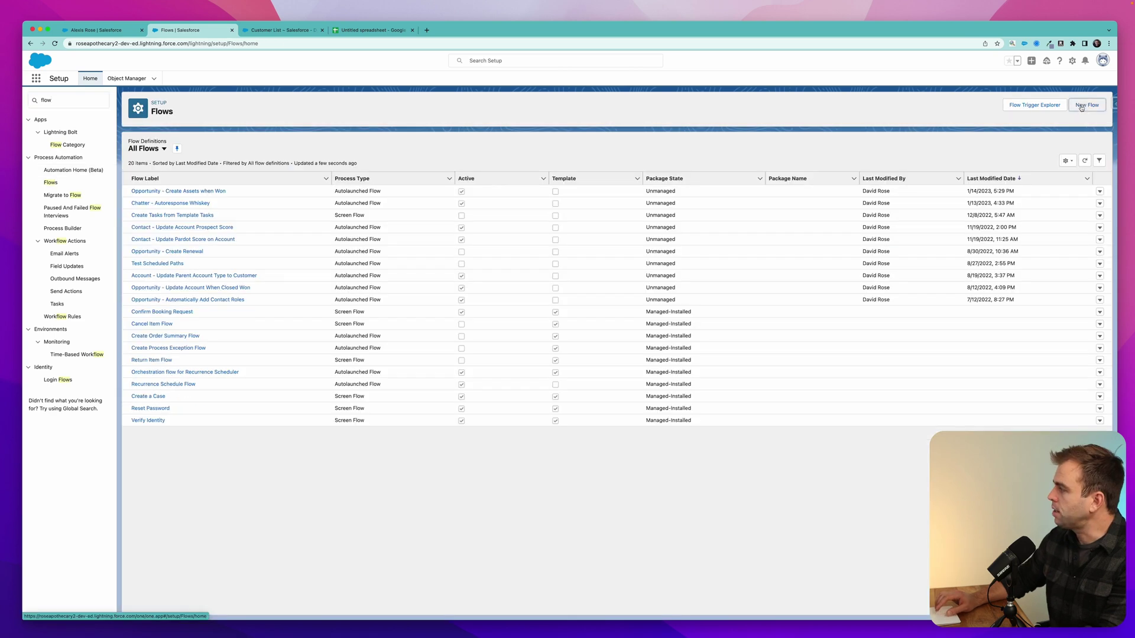
Create a new Screen Flow and start a new resource from the Toolbox
{"action": "left_click", "coordinate": [1082, 106]}
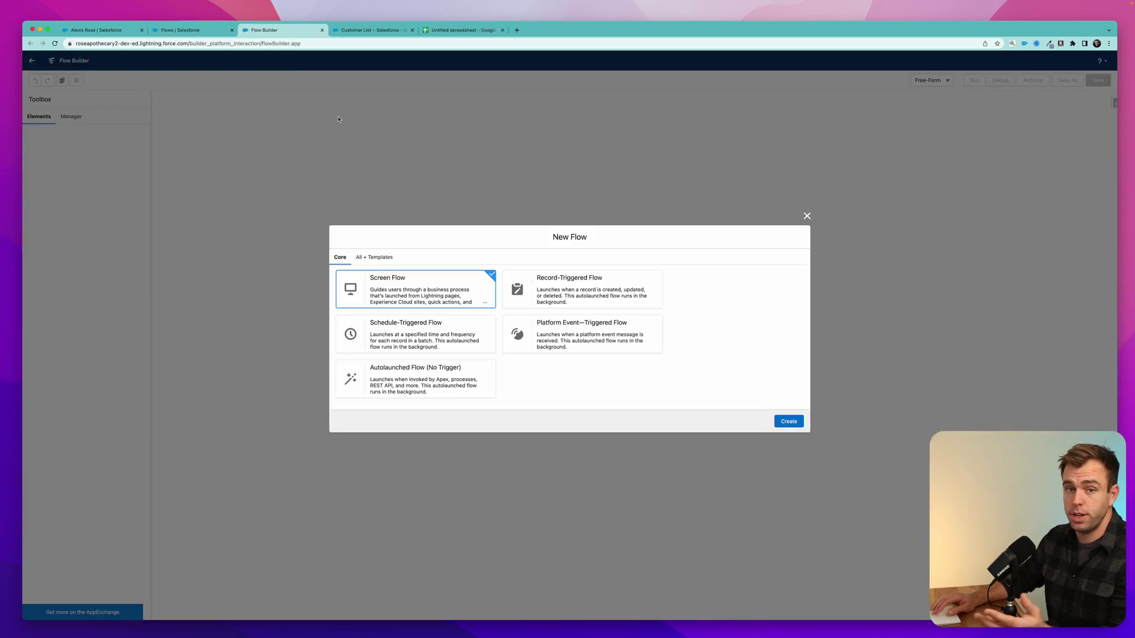
{"action": "left_click", "coordinate": [789, 421]}
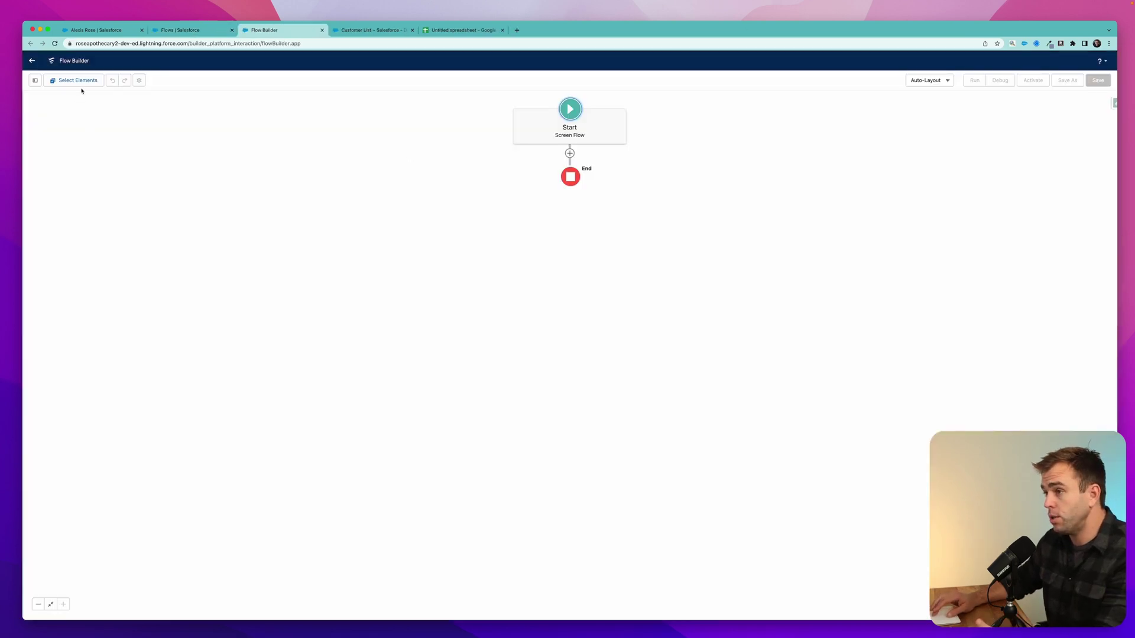
{"action": "left_click", "coordinate": [36, 81]}
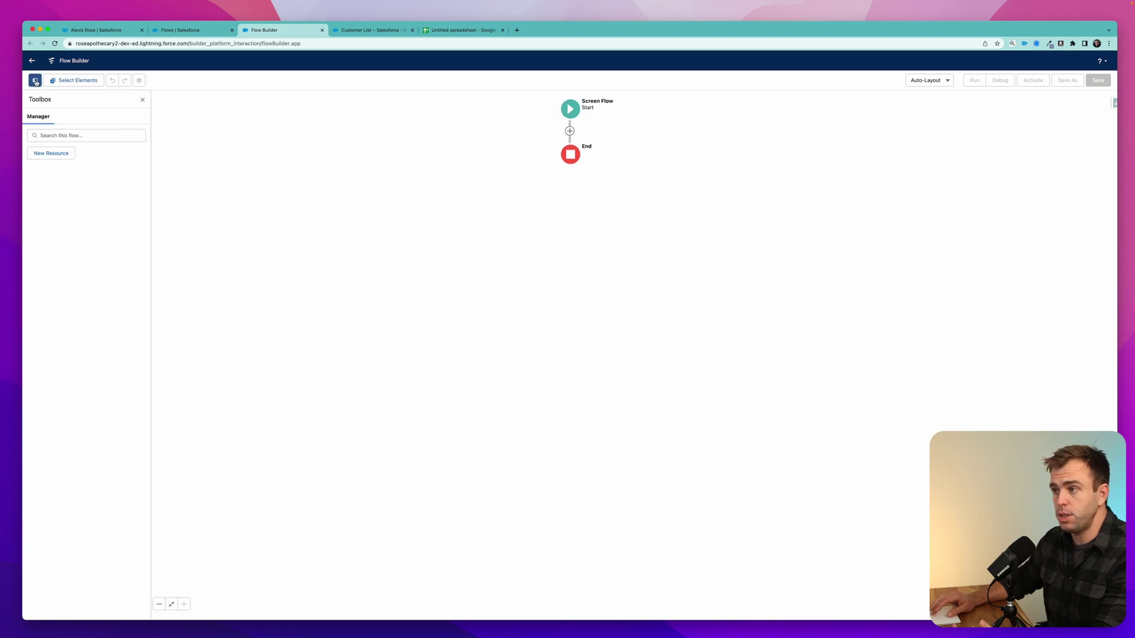
{"action": "left_click", "coordinate": [51, 153]}
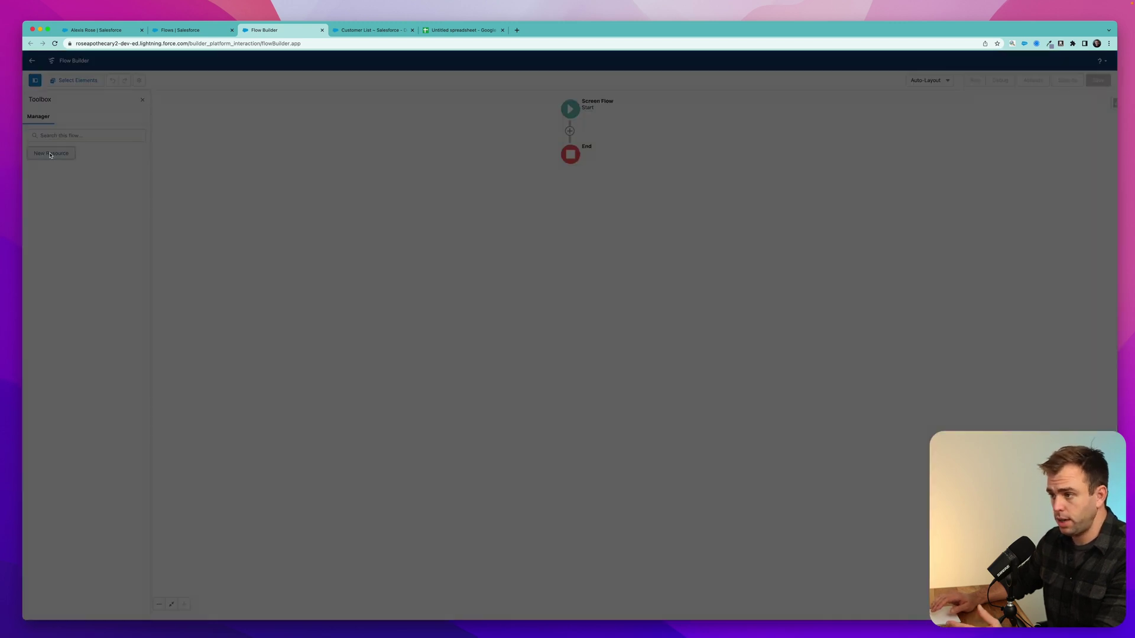
Define a Variable resource with API name recordId, data type Text, and Available for input ticked
{"action": "left_click", "coordinate": [451, 312]}
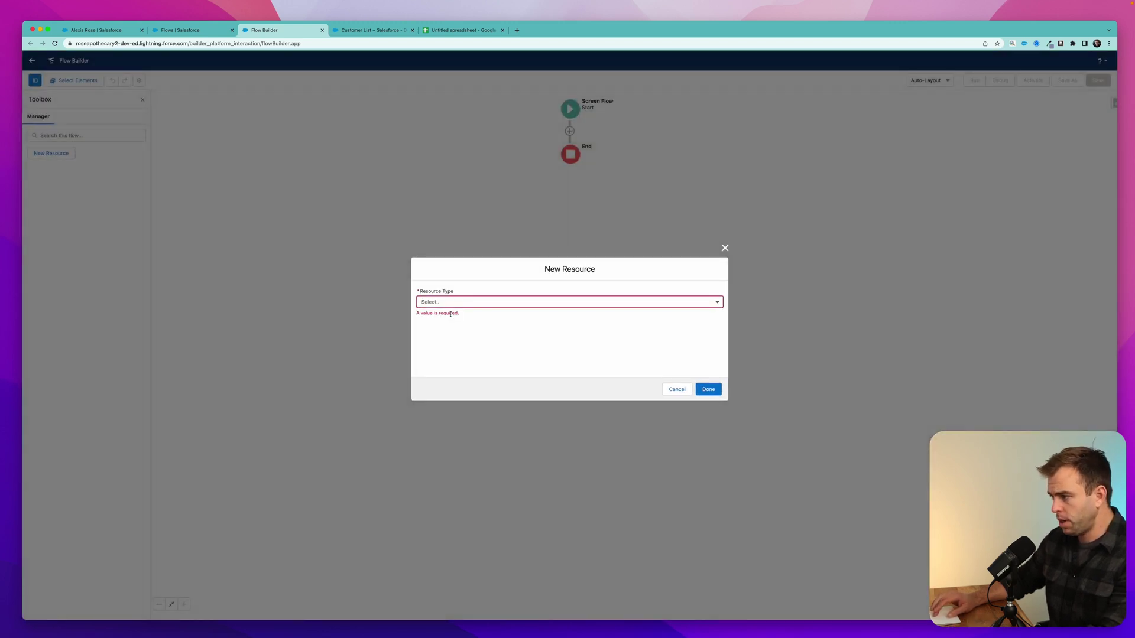
{"action": "left_click", "coordinate": [444, 303]}
{"action": "left_click", "coordinate": [438, 323]}
{"action": "left_click", "coordinate": [456, 316]}
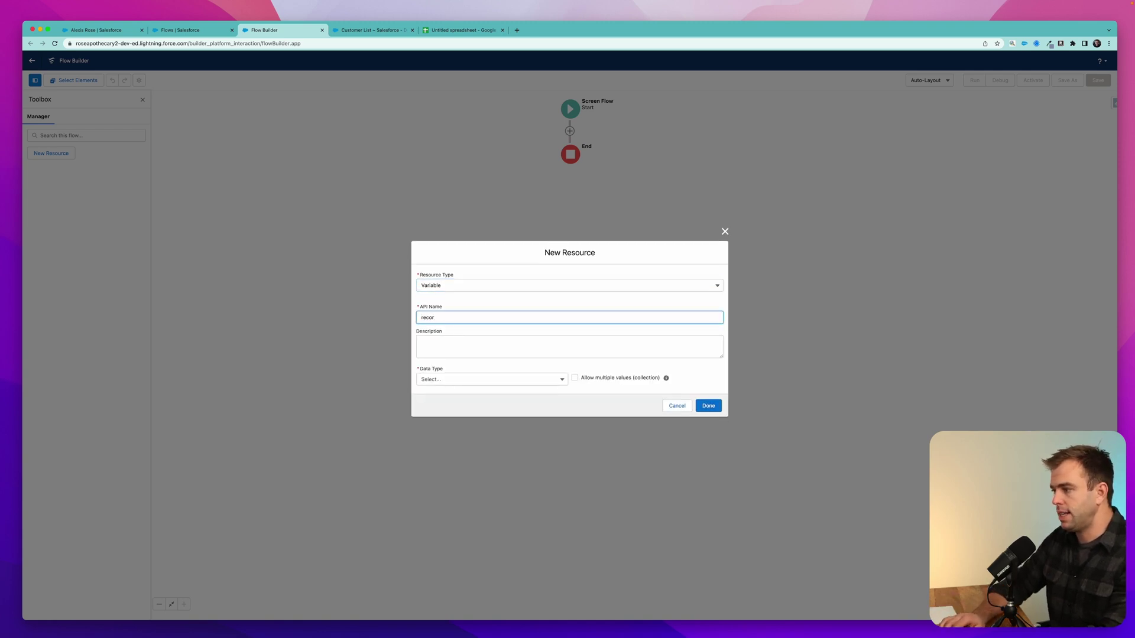
{"action": "left_click", "coordinate": [569, 346]}
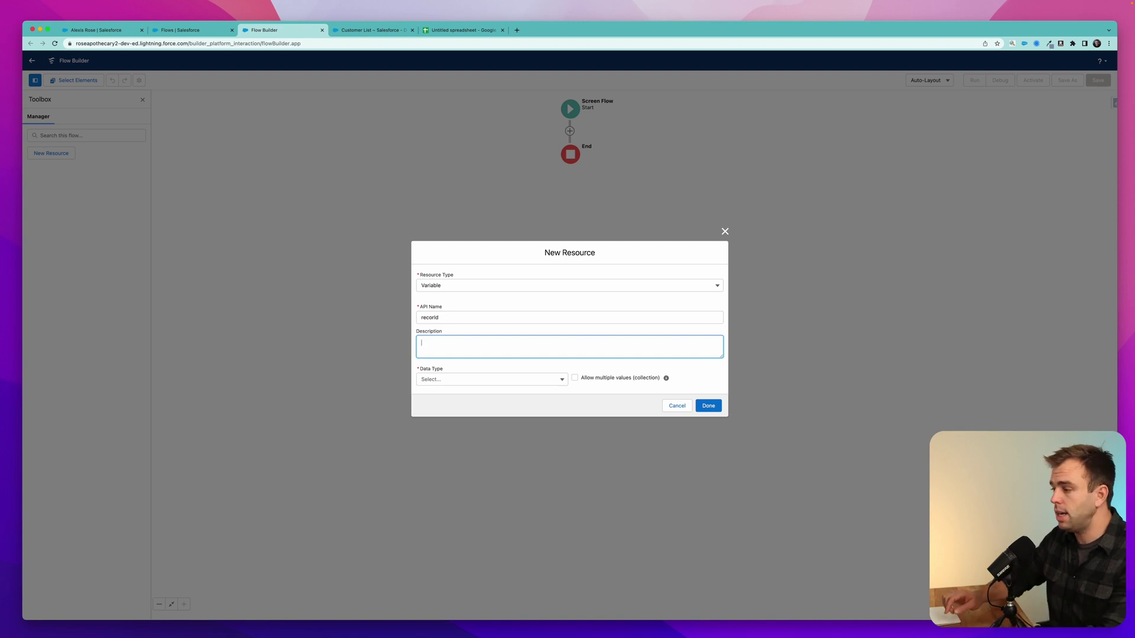
{"action": "left_click", "coordinate": [436, 317]}
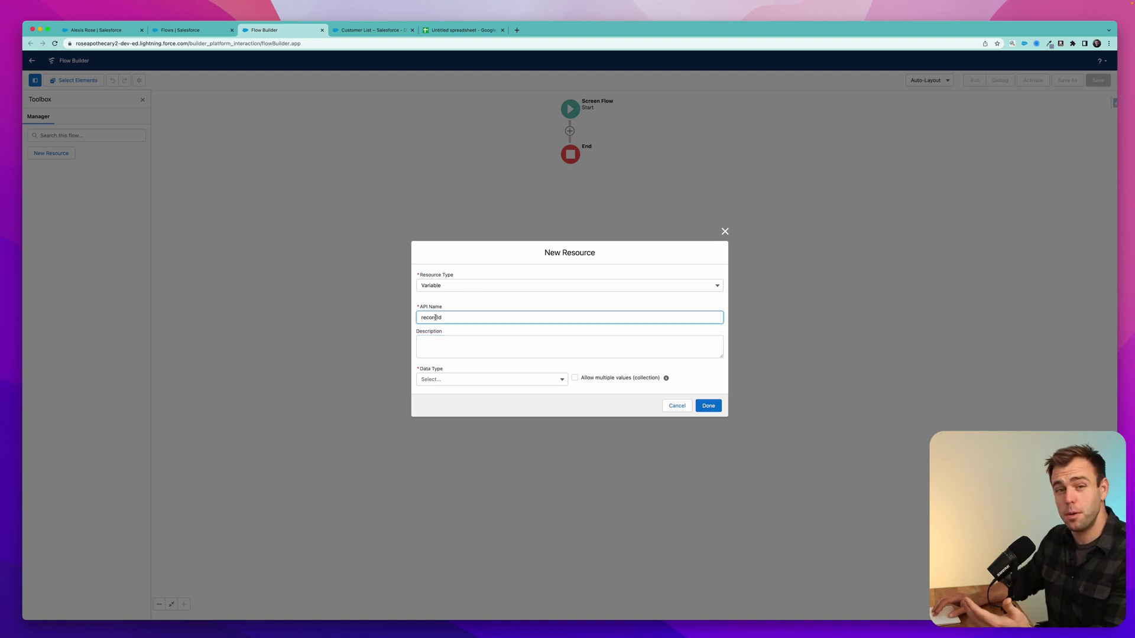
{"action": "key", "text": "Tab"}
{"action": "key", "text": "Tab"}
{"action": "key", "text": "Down"}
{"action": "key", "text": "Return"}
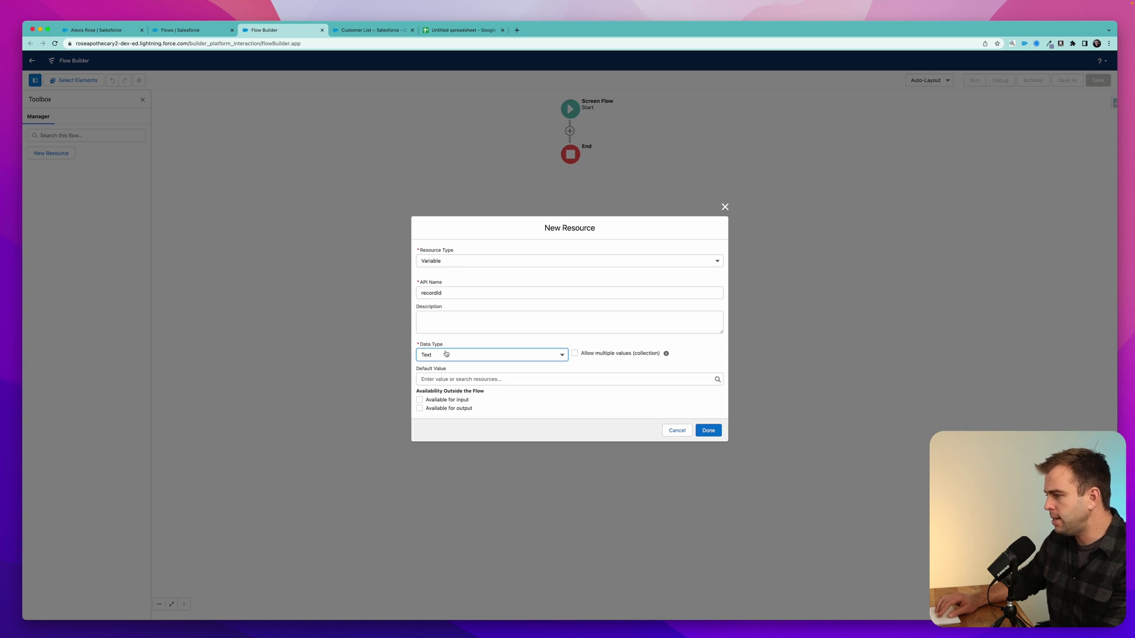
{"action": "left_click", "coordinate": [419, 400]}
{"action": "left_click", "coordinate": [708, 430]}
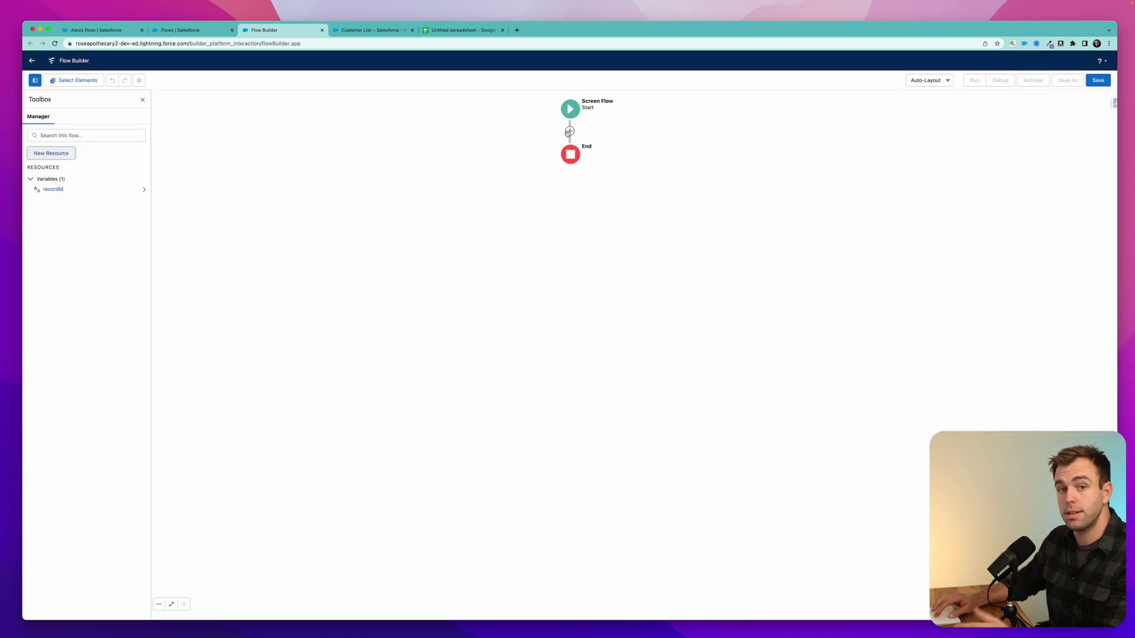
{"action": "left_click", "coordinate": [569, 132]}
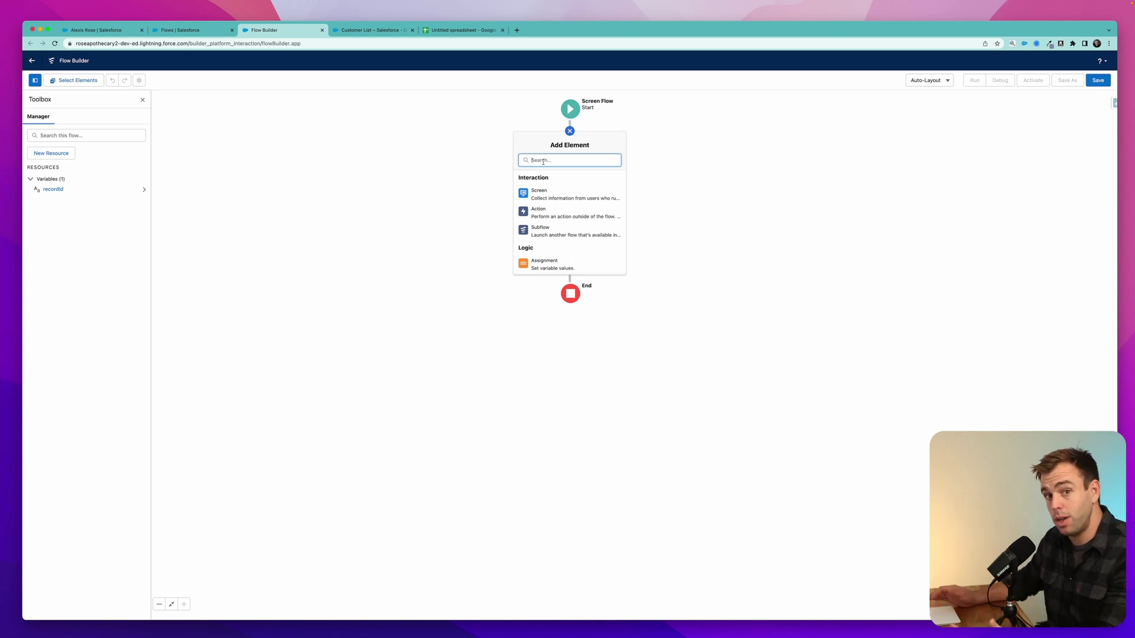
Add a Get Records step labelled 'Get Contact' that queries the Contact object
{"action": "type", "text": "get"}
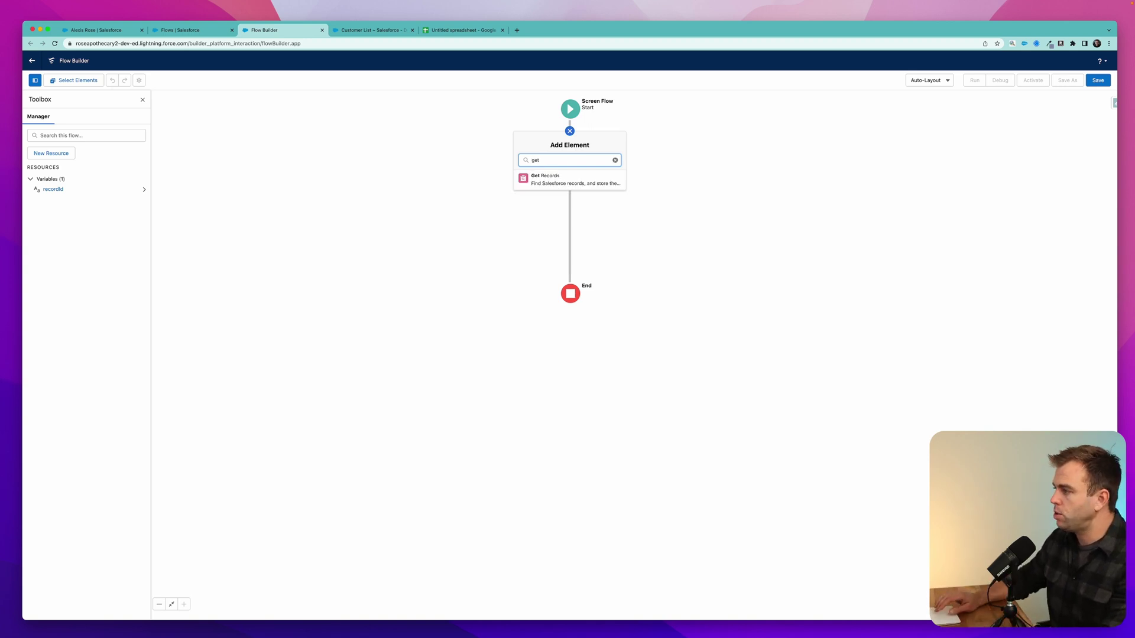
{"action": "left_click", "coordinate": [537, 174]}
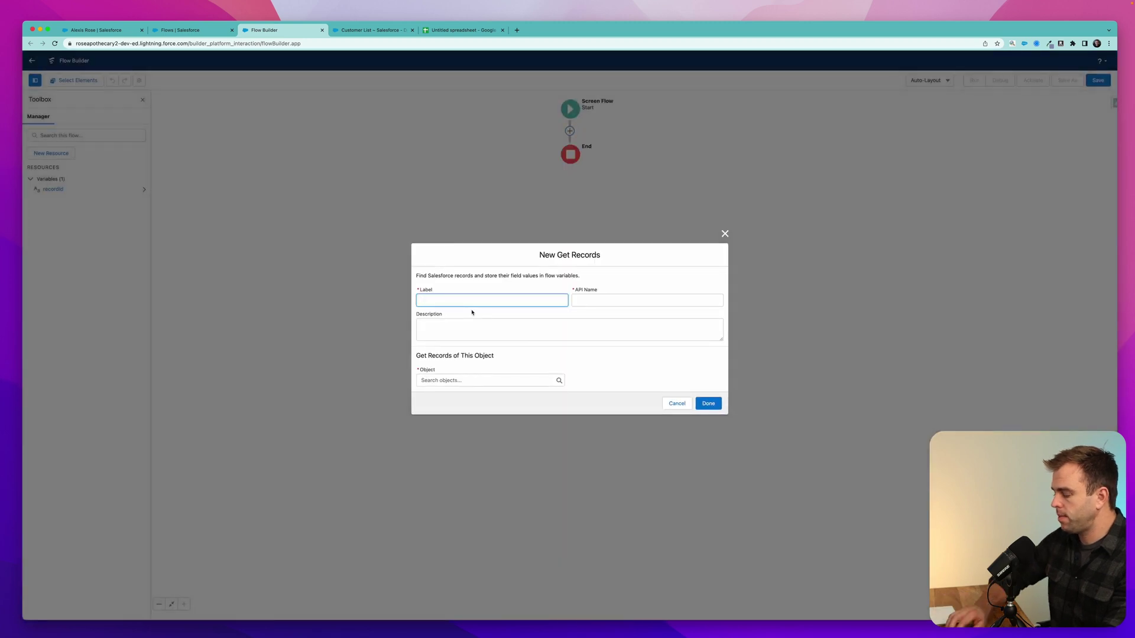
{"action": "type", "text": "Contact"}
{"action": "left_click", "coordinate": [567, 330]}
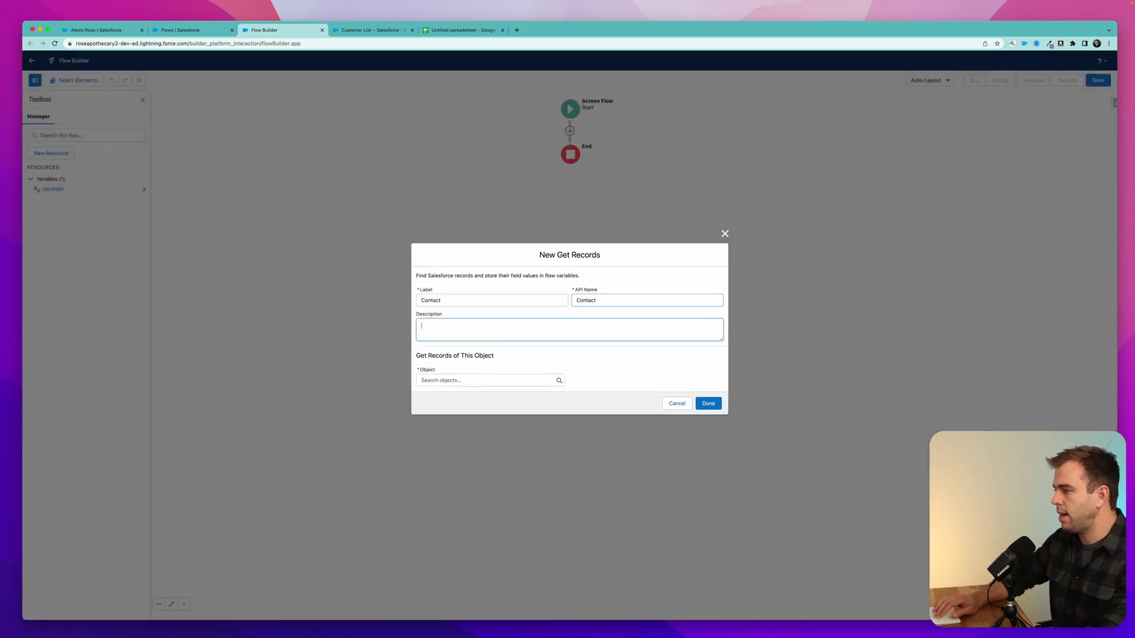
{"action": "left_click", "coordinate": [421, 300]}
{"action": "type", "text": "Get"}
{"action": "key", "text": "Tab"}
{"action": "key", "text": "Tab"}
{"action": "key", "text": "Tab"}
{"action": "type", "text": "cont"}
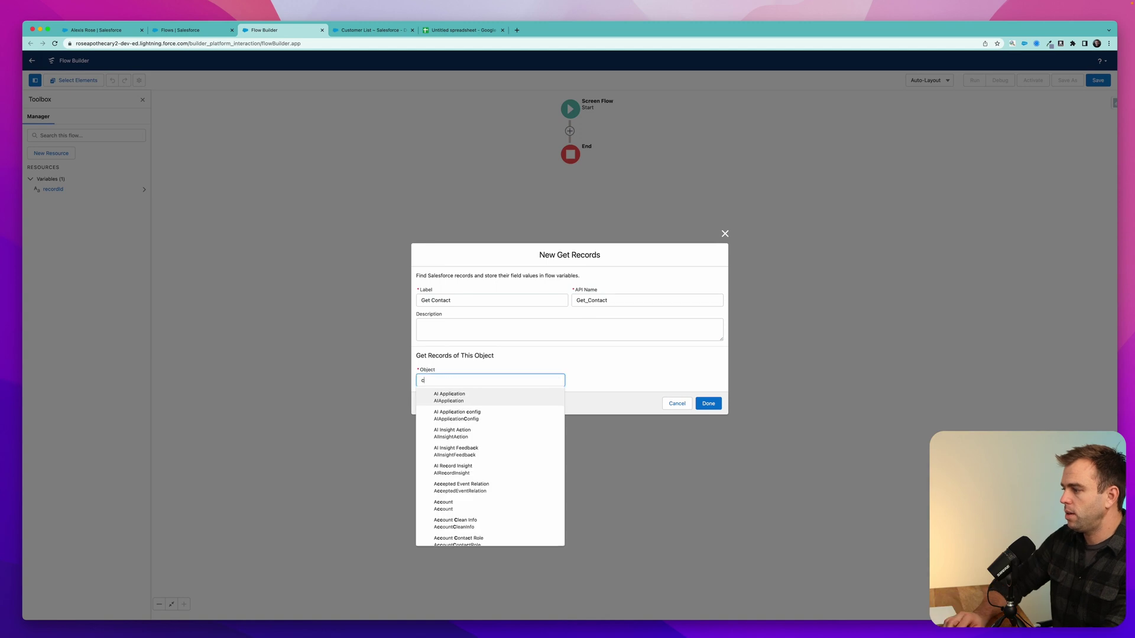
{"action": "left_click", "coordinate": [449, 452]}
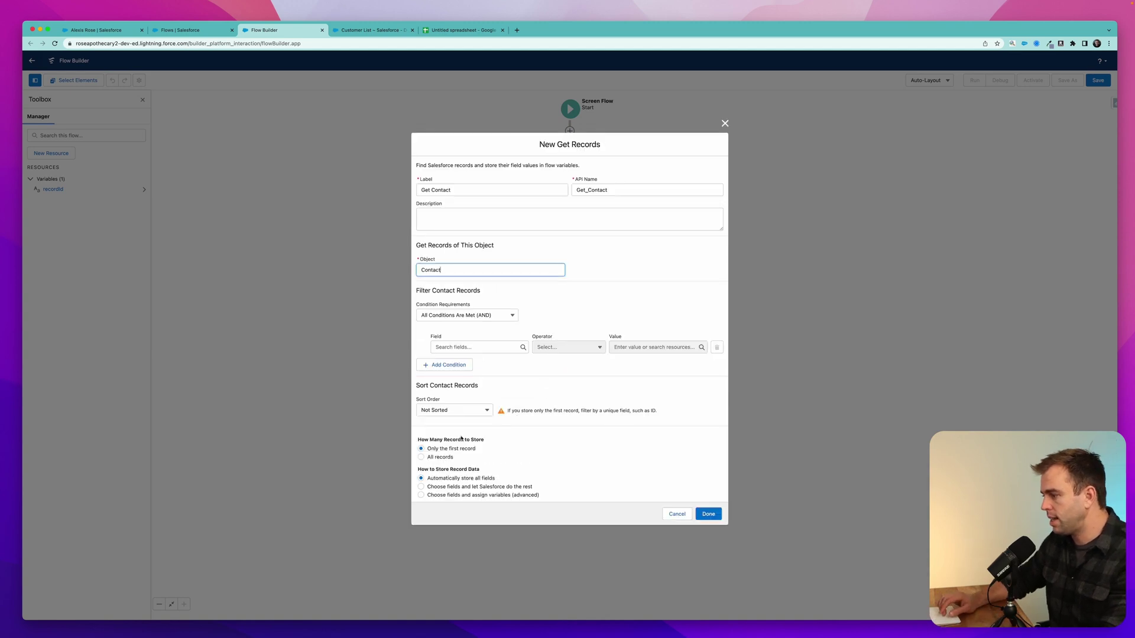
Filter Contact Id Equals recordId, keep the first record with all fields, and save
{"action": "left_click", "coordinate": [446, 348]}
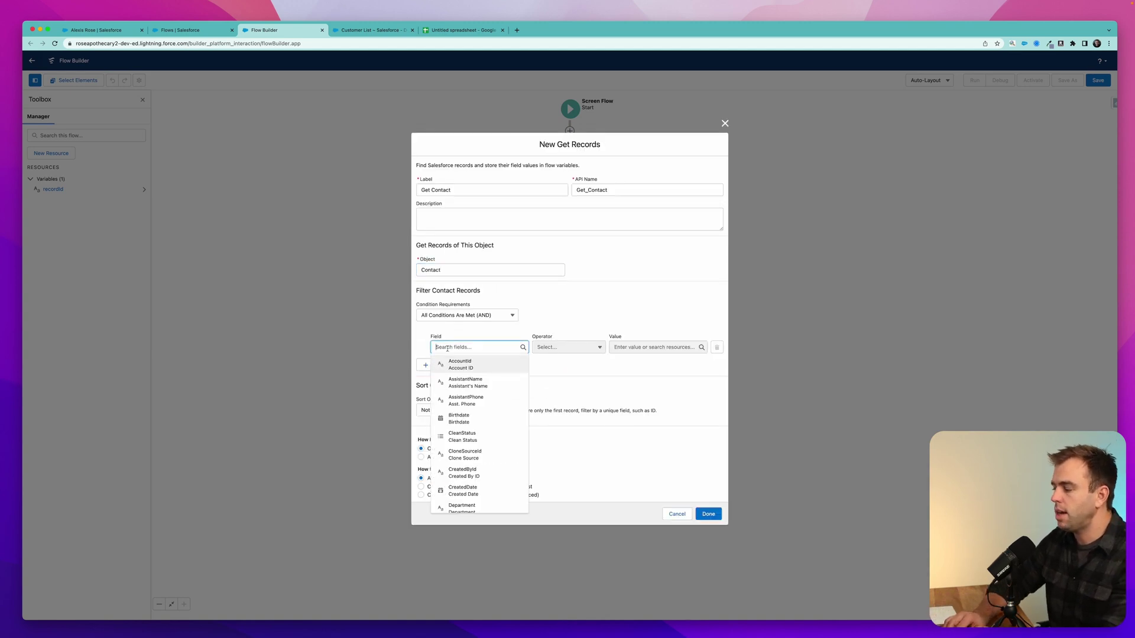
{"action": "type", "text": "id"}
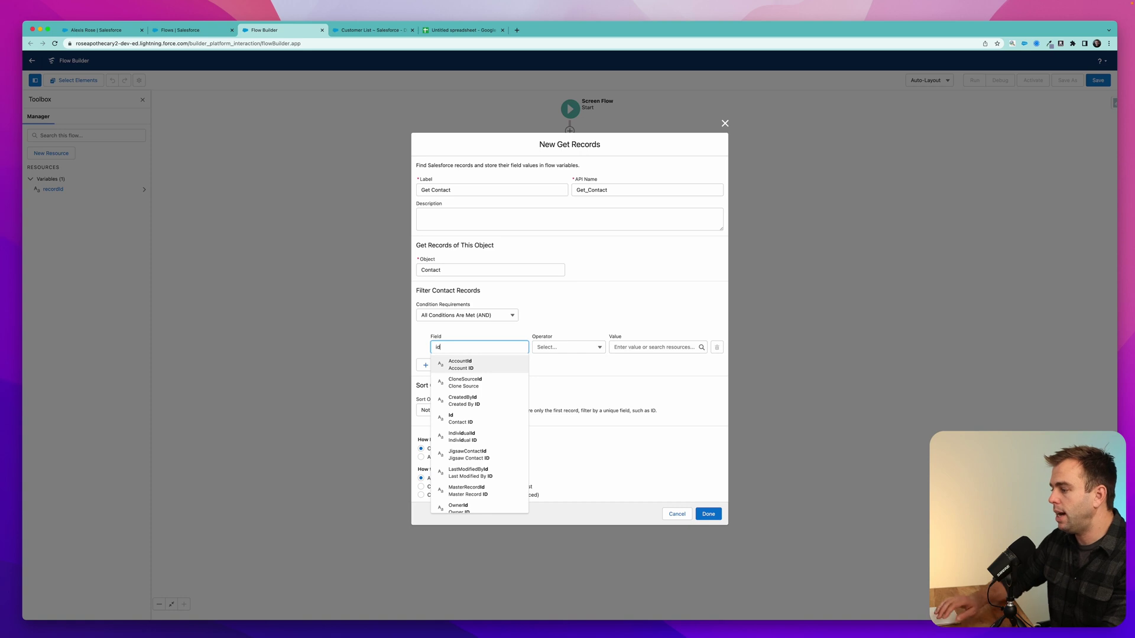
{"action": "left_click", "coordinate": [481, 418]}
{"action": "left_click", "coordinate": [615, 348]}
{"action": "type", "text": "rec"}
{"action": "left_click", "coordinate": [626, 379]}
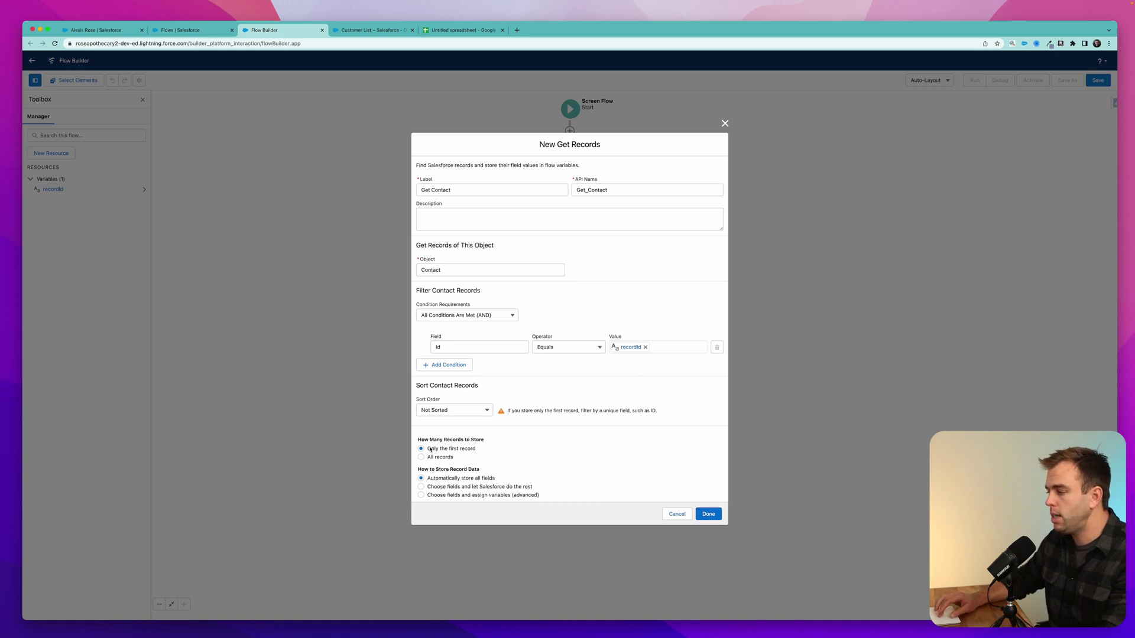
{"action": "left_click_drag", "start_coordinate": [431, 450], "coordinate": [482, 449]}
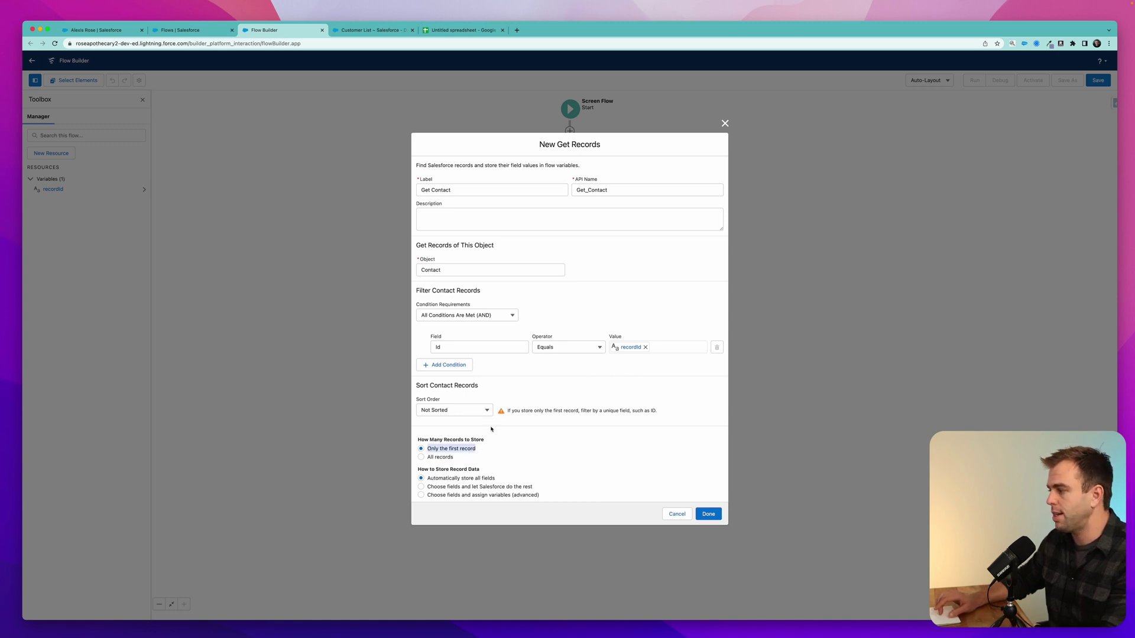
{"action": "left_click_drag", "start_coordinate": [448, 478], "coordinate": [539, 479]}
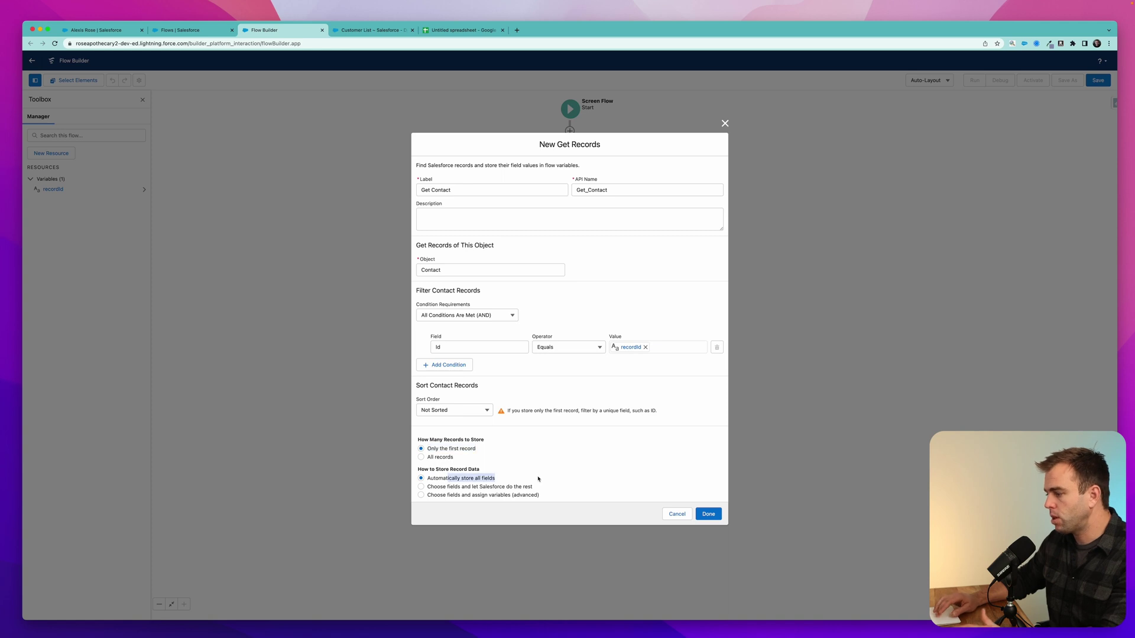
{"action": "left_click", "coordinate": [708, 514]}
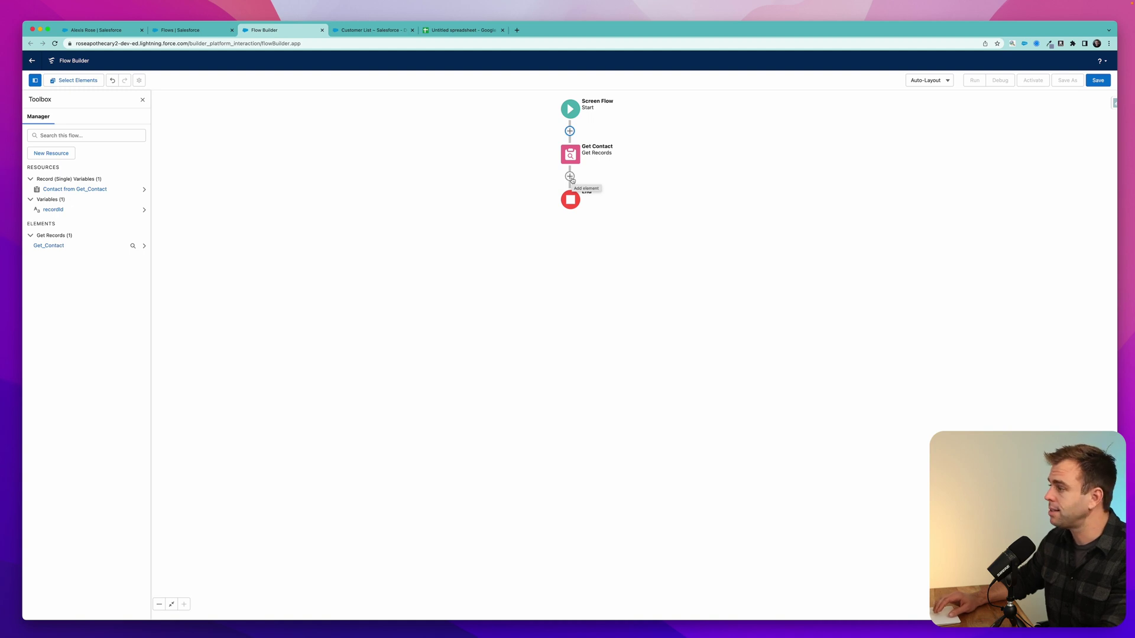
{"action": "left_click", "coordinate": [570, 176]}
Add a Create Records step labelled 'Create Onboarding Case' using separate resources and literal values
{"action": "type", "text": "create"}
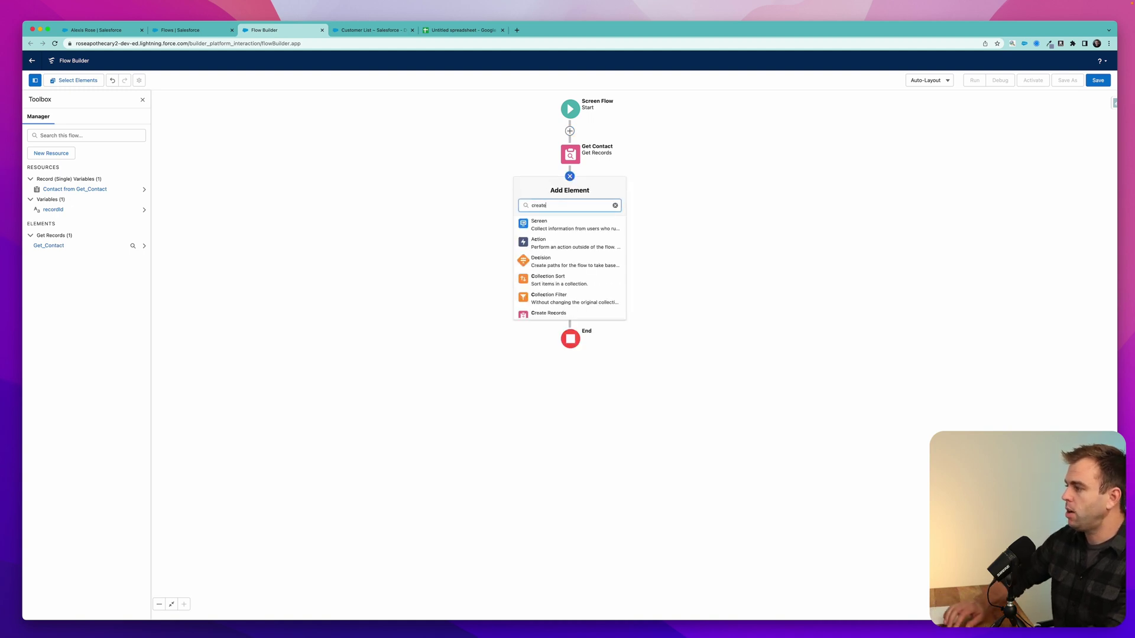
{"action": "left_click", "coordinate": [549, 223]}
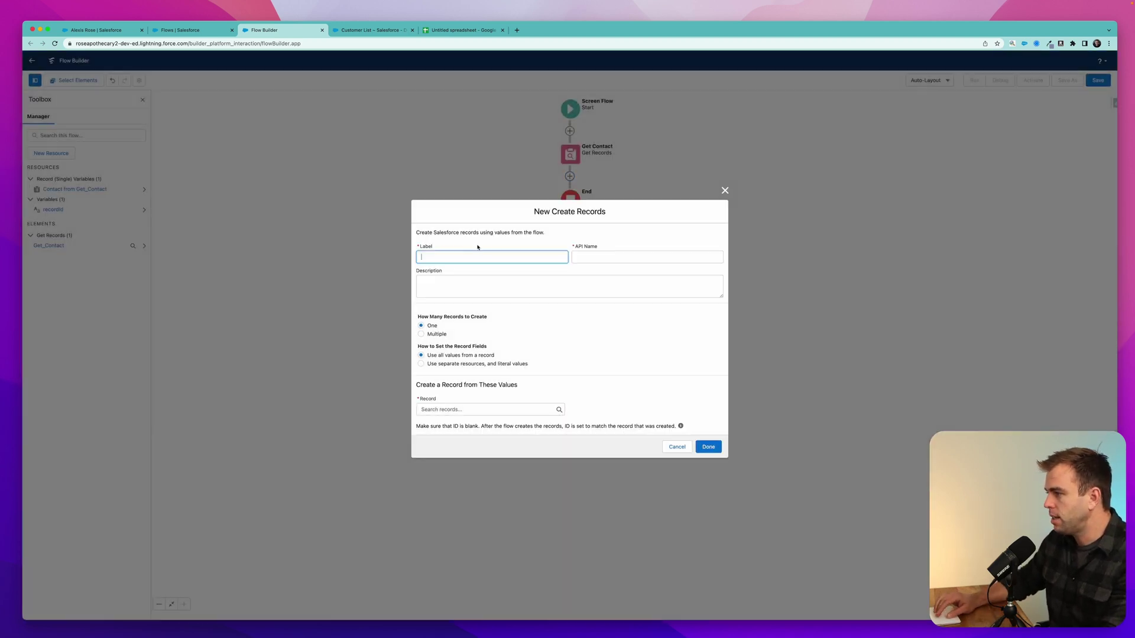
{"action": "type", "text": "Create Case"}
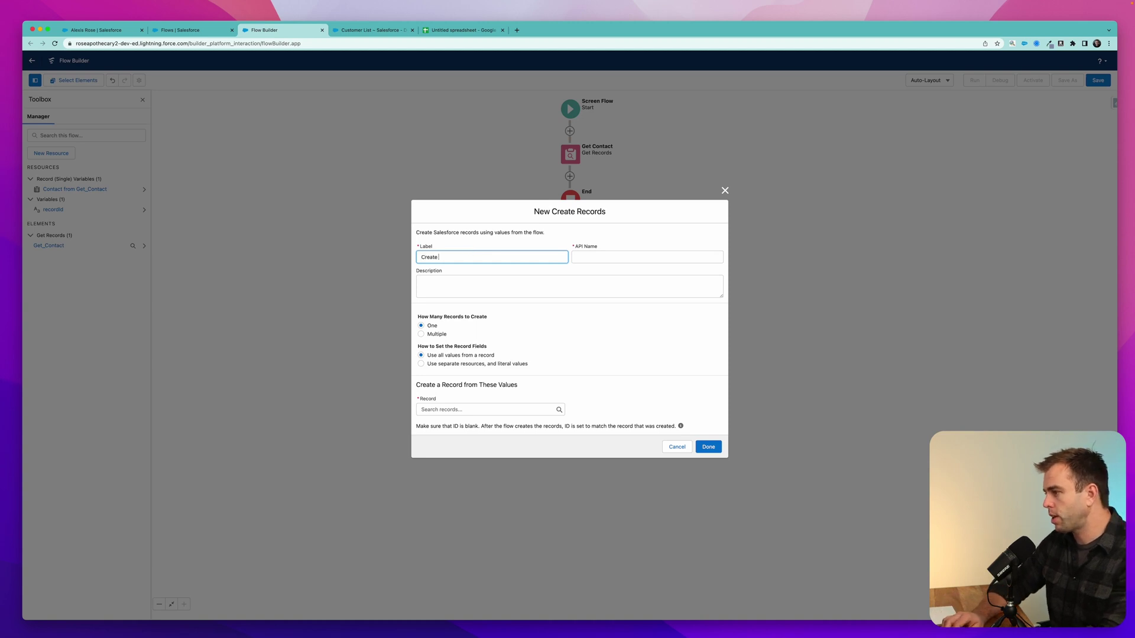
{"action": "left_click", "coordinate": [437, 257]}
{"action": "type", "text": "Onb"}
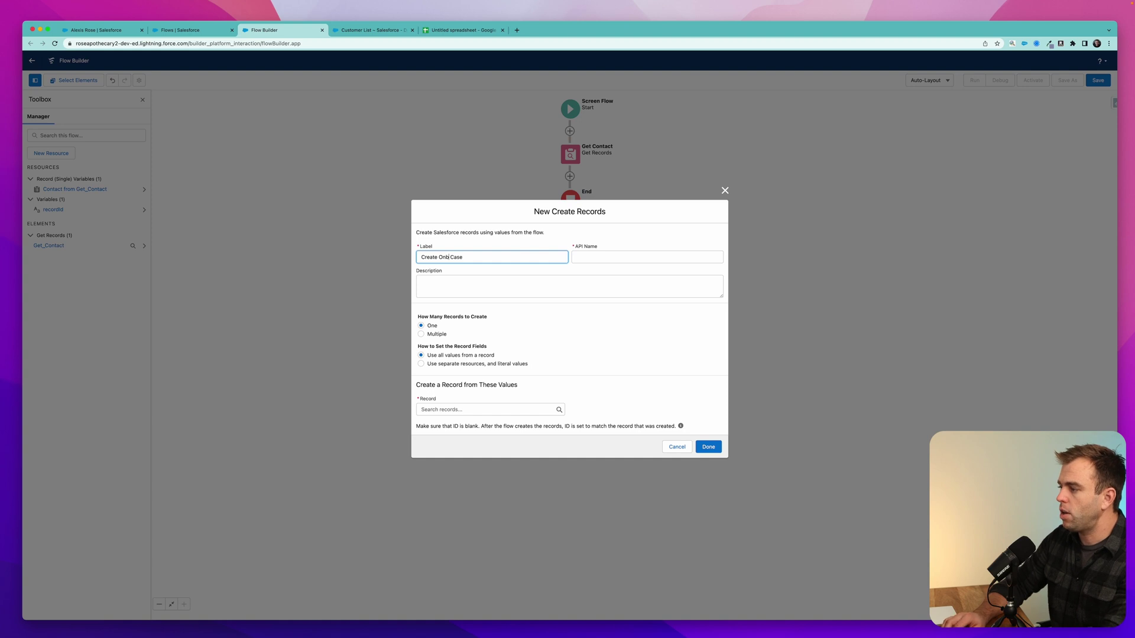
{"action": "type", "text": "oarding"}
{"action": "key", "text": "Tab"}
{"action": "triple_click", "coordinate": [488, 320]}
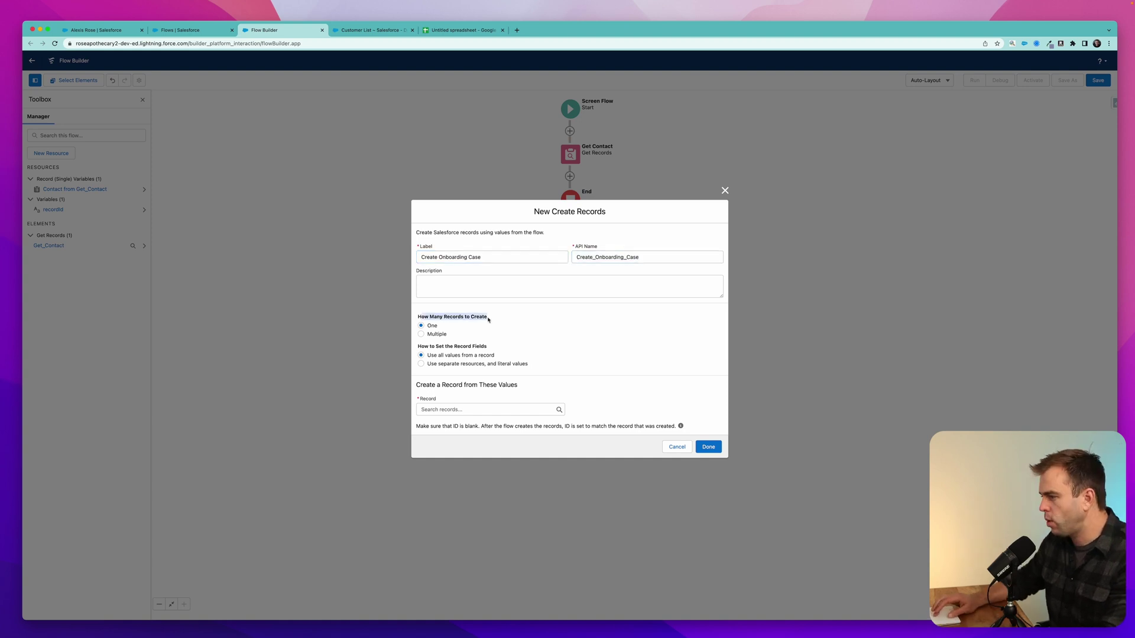
{"action": "left_click", "coordinate": [482, 409]}
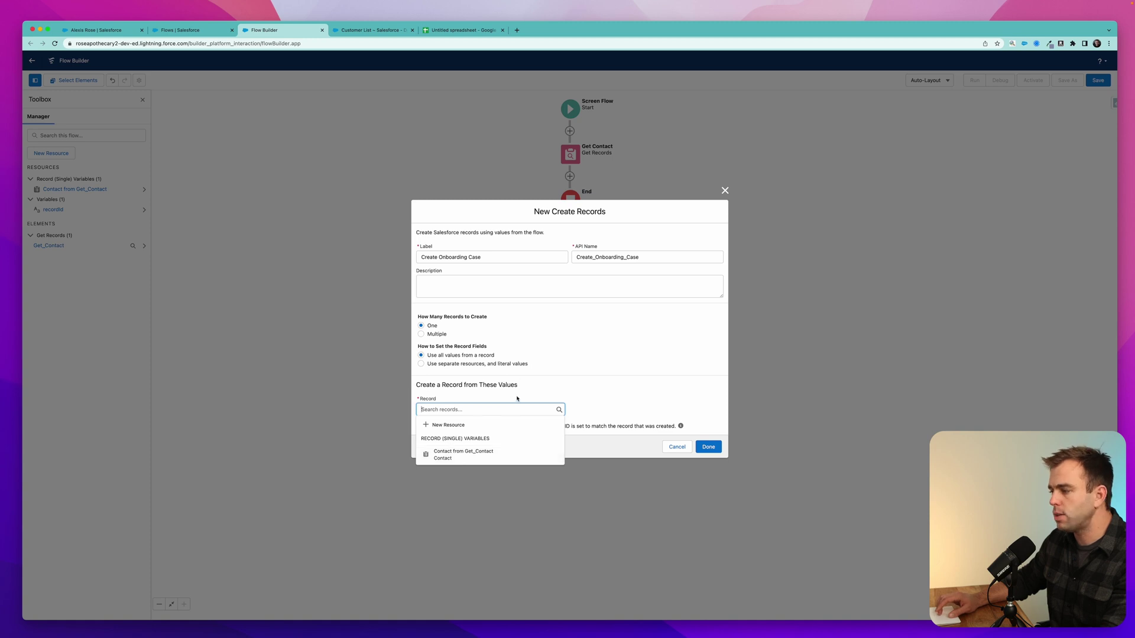
{"action": "left_click", "coordinate": [492, 363]}
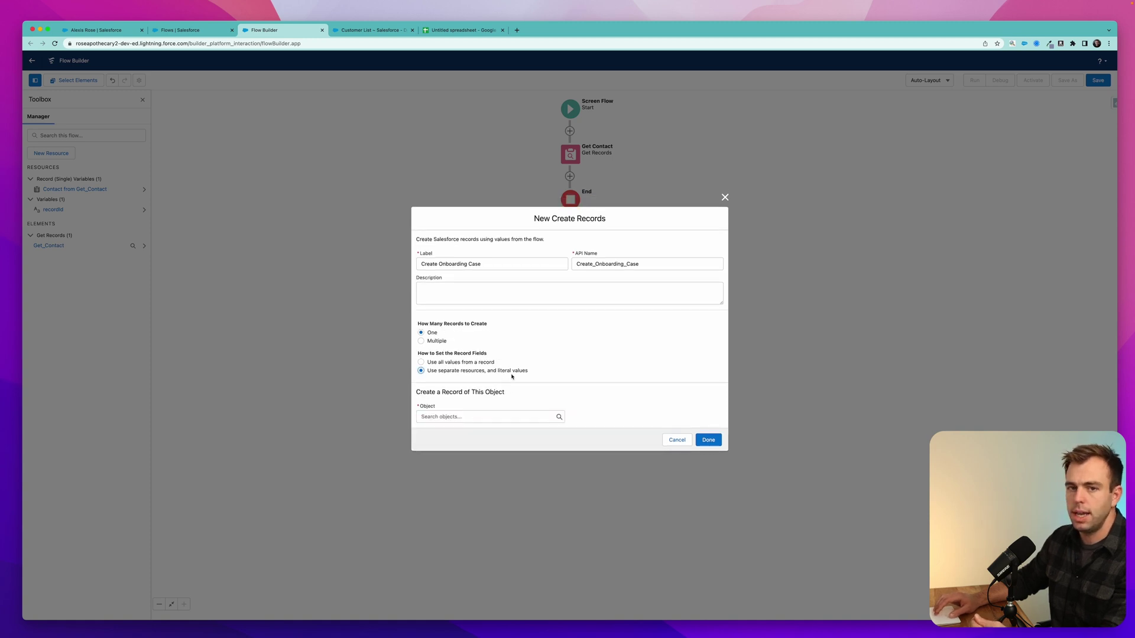
Set the object to Case and assign Subject the value 'Onboarding'
{"action": "left_click", "coordinate": [460, 415]}
{"action": "type", "text": "Case"}
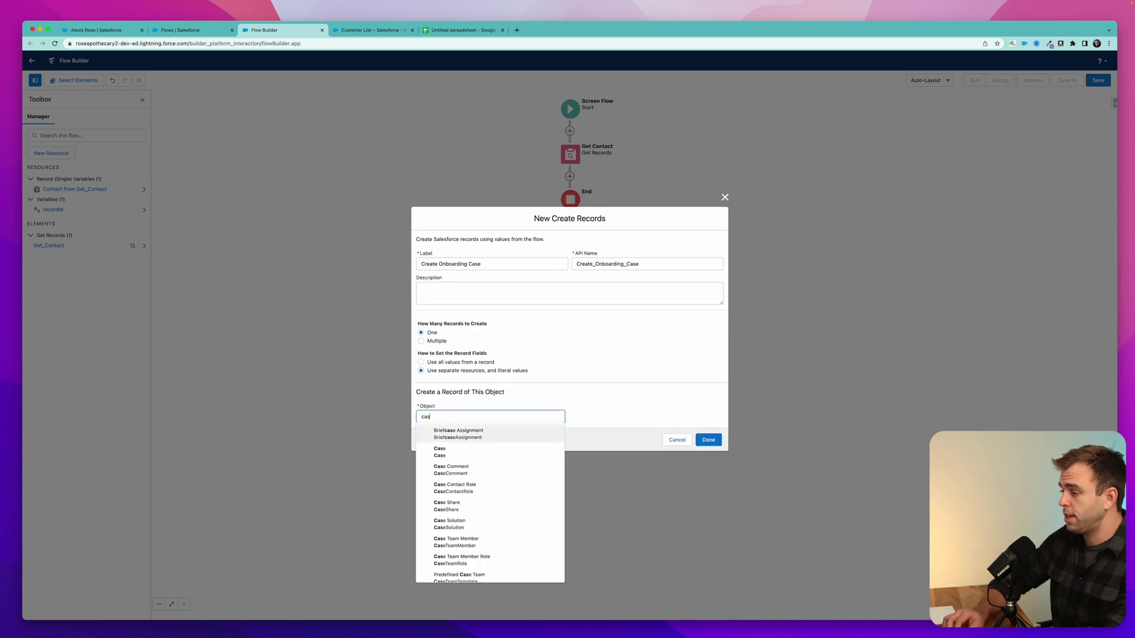
{"action": "left_click", "coordinate": [470, 442]}
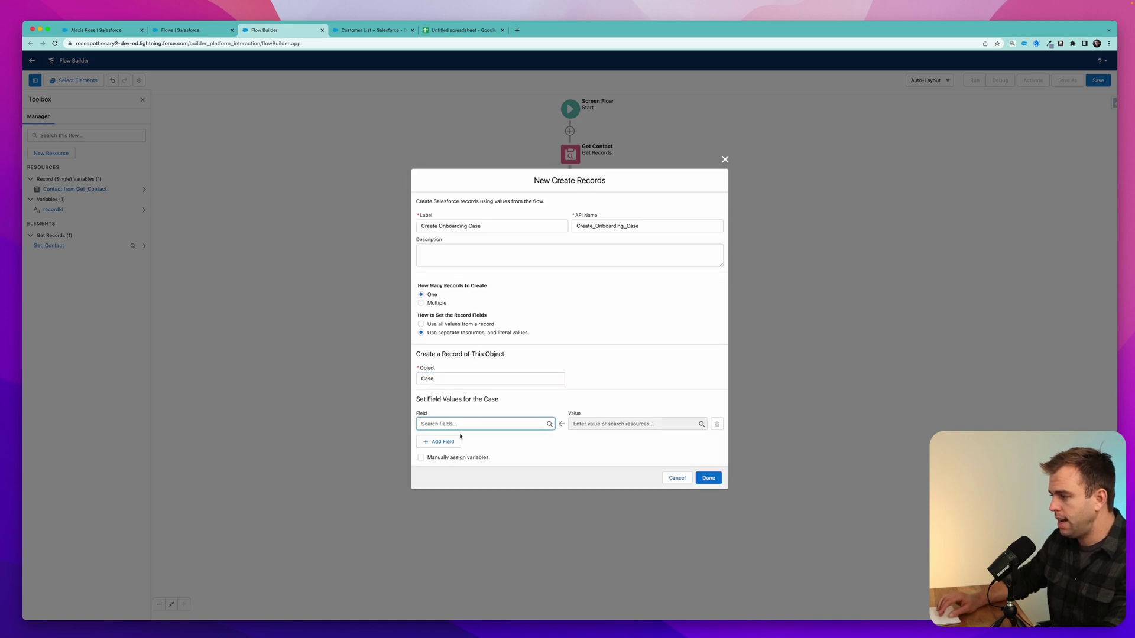
{"action": "left_click", "coordinate": [440, 443]}
{"action": "left_click", "coordinate": [442, 455]}
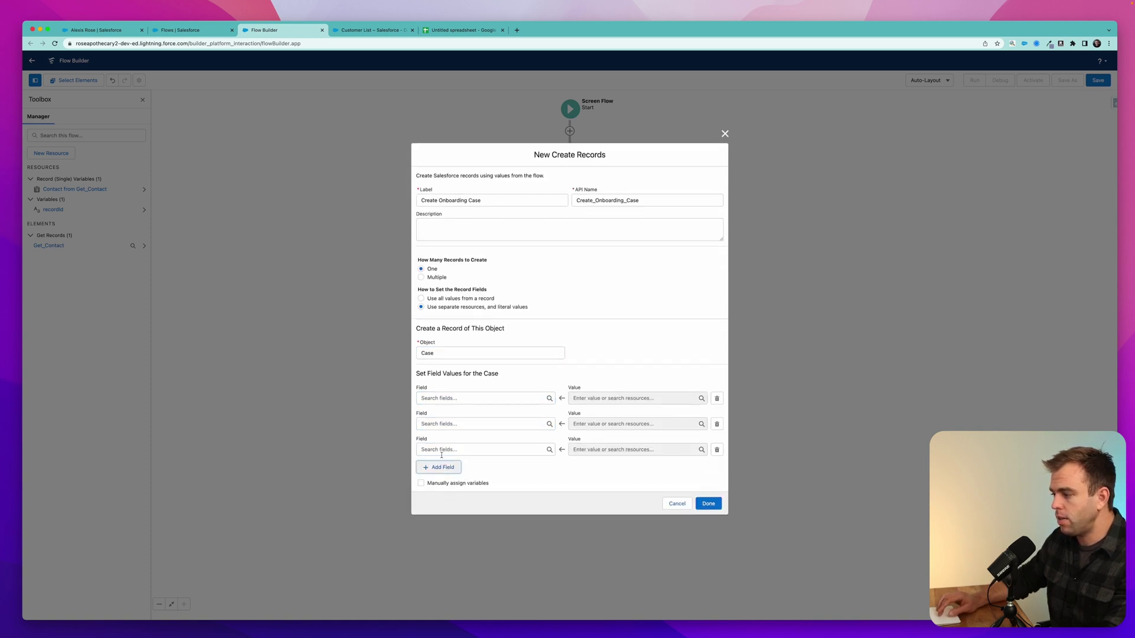
{"action": "left_click", "coordinate": [438, 399]}
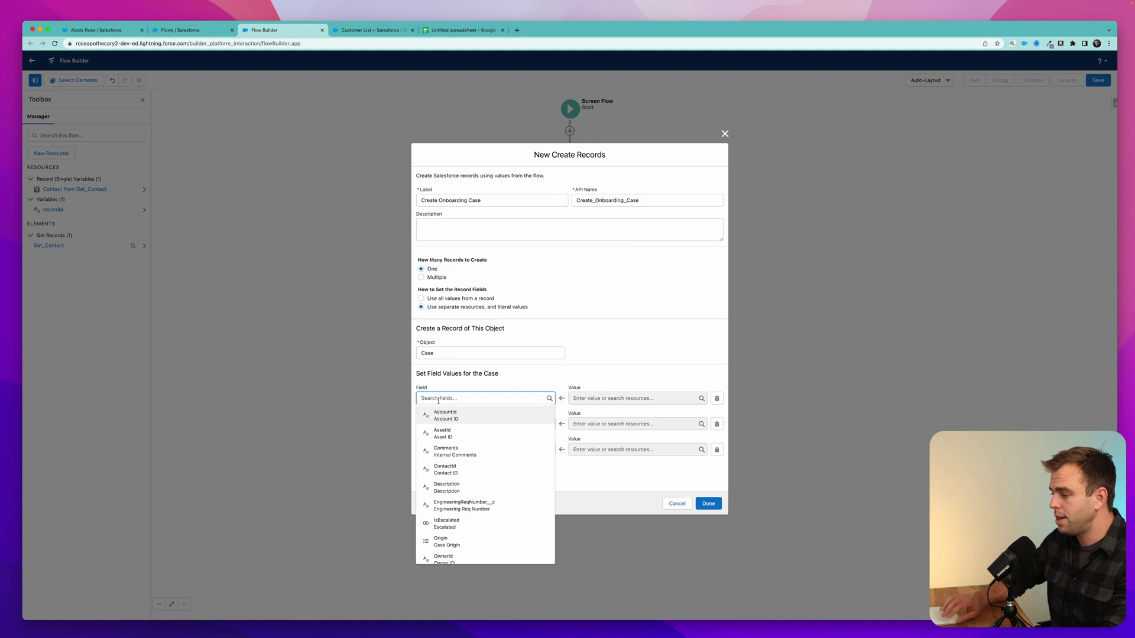
{"action": "type", "text": "subj"}
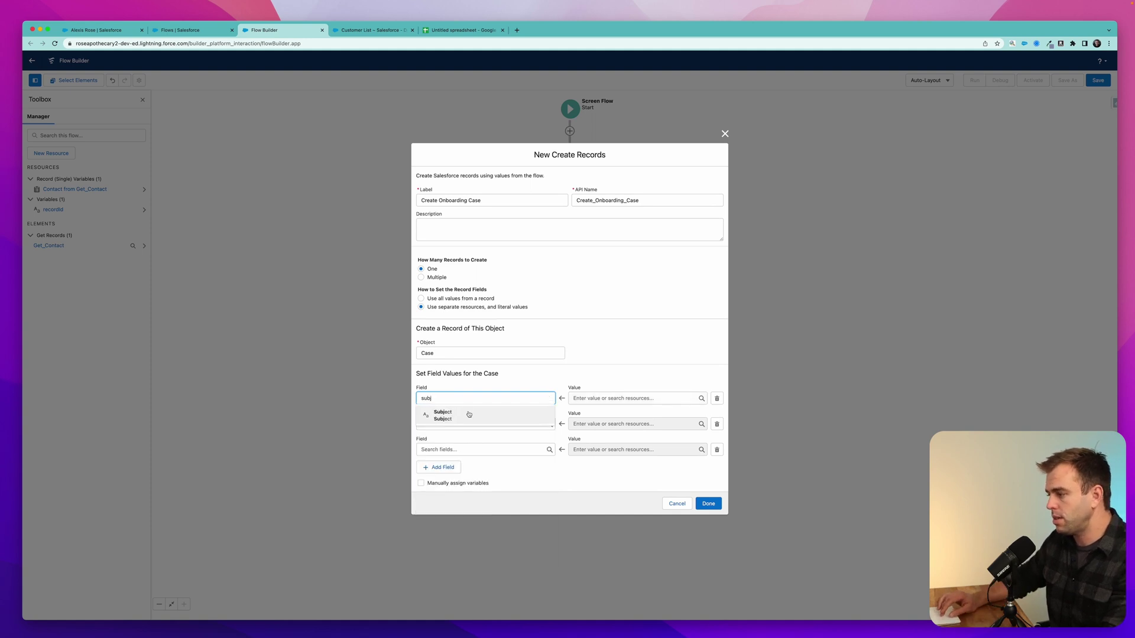
{"action": "left_click", "coordinate": [468, 414]}
{"action": "left_click", "coordinate": [585, 399]}
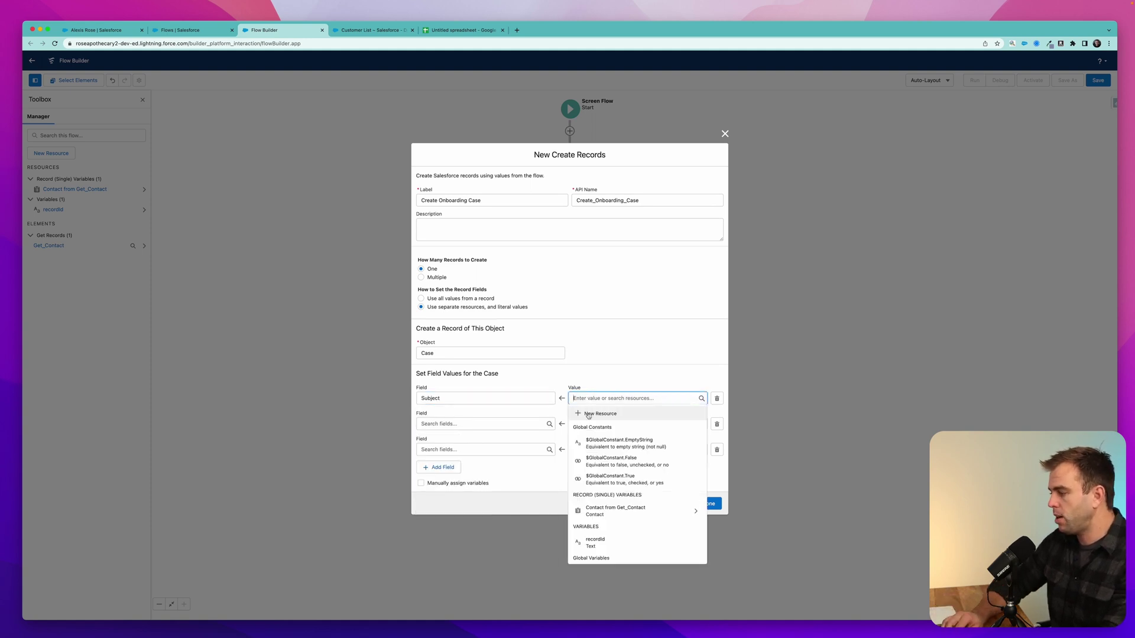
{"action": "type", "text": "Onboarding"}
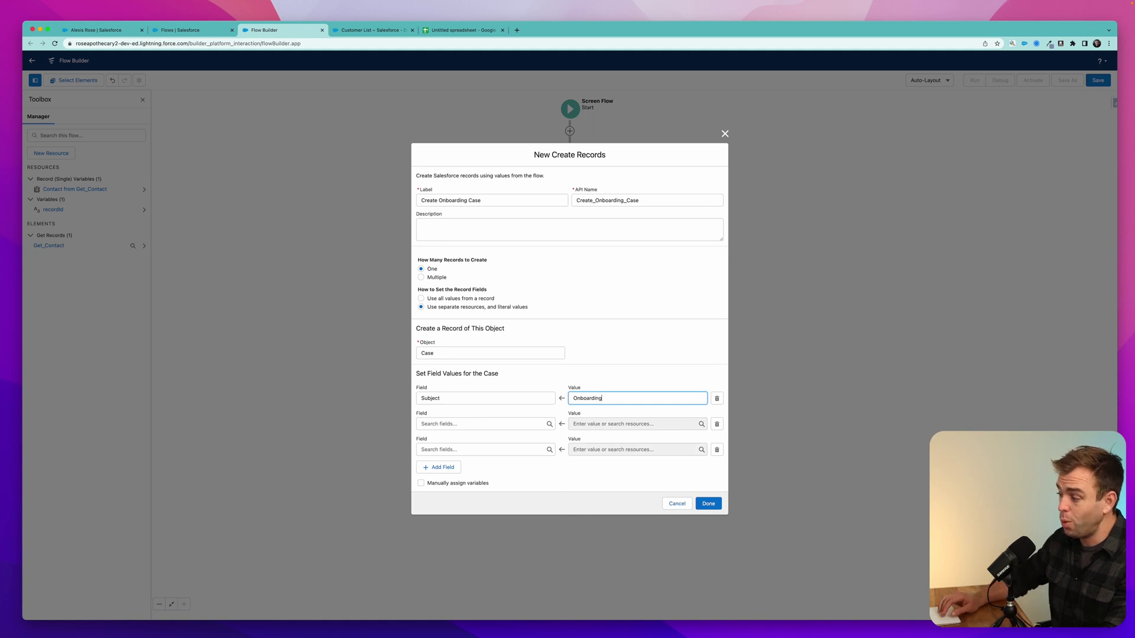
{"action": "left_click", "coordinate": [621, 383]}
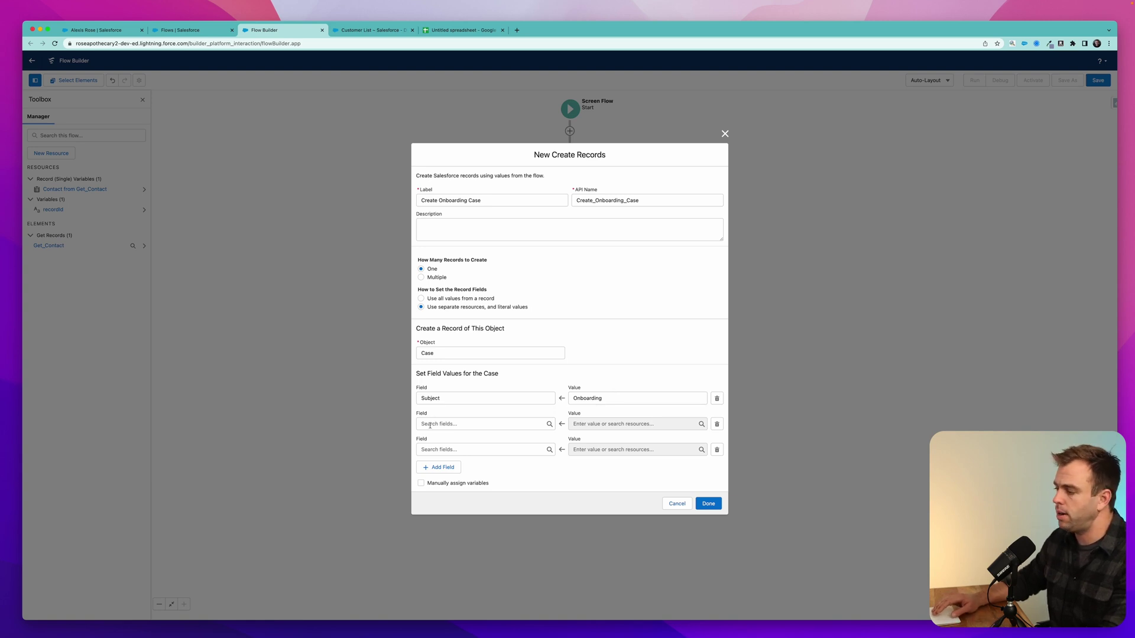
Add AccountId and ContactId field rows, plus Priority set to High
{"action": "left_click", "coordinate": [430, 425]}
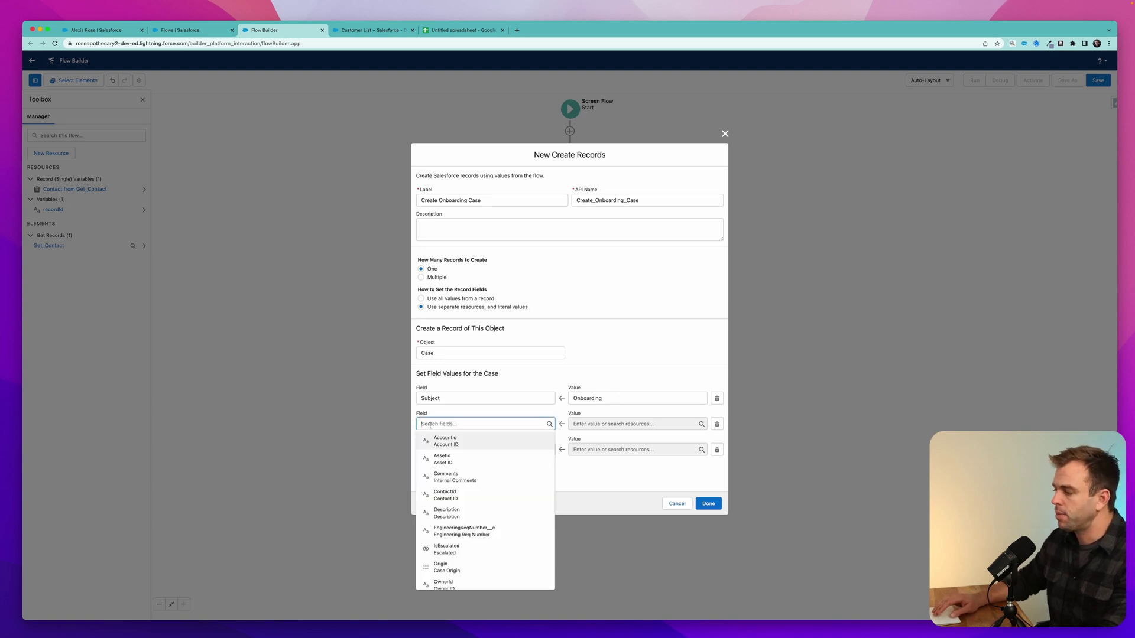
{"action": "left_click", "coordinate": [459, 440]}
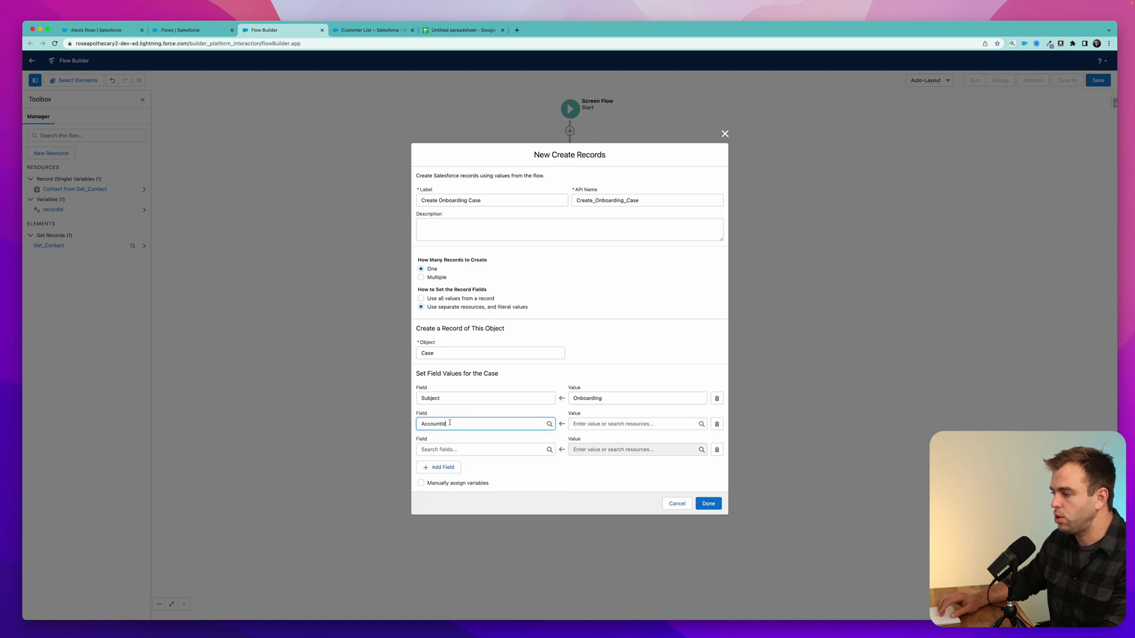
{"action": "left_click", "coordinate": [468, 450]}
{"action": "type", "text": "co"}
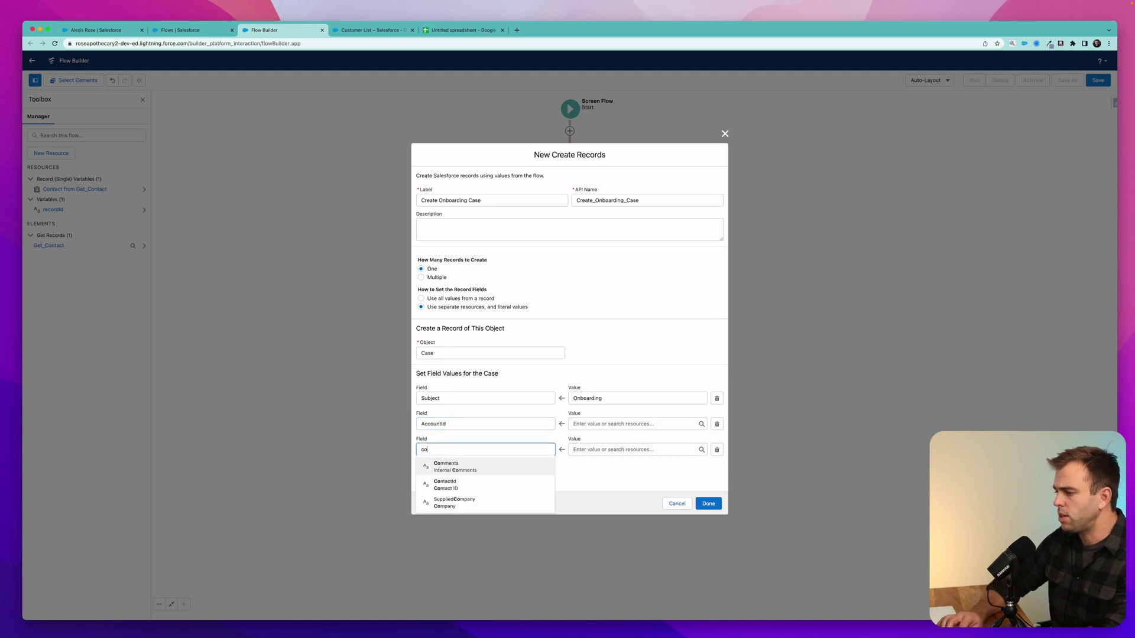
{"action": "type", "text": "n"}
{"action": "left_click", "coordinate": [458, 466]}
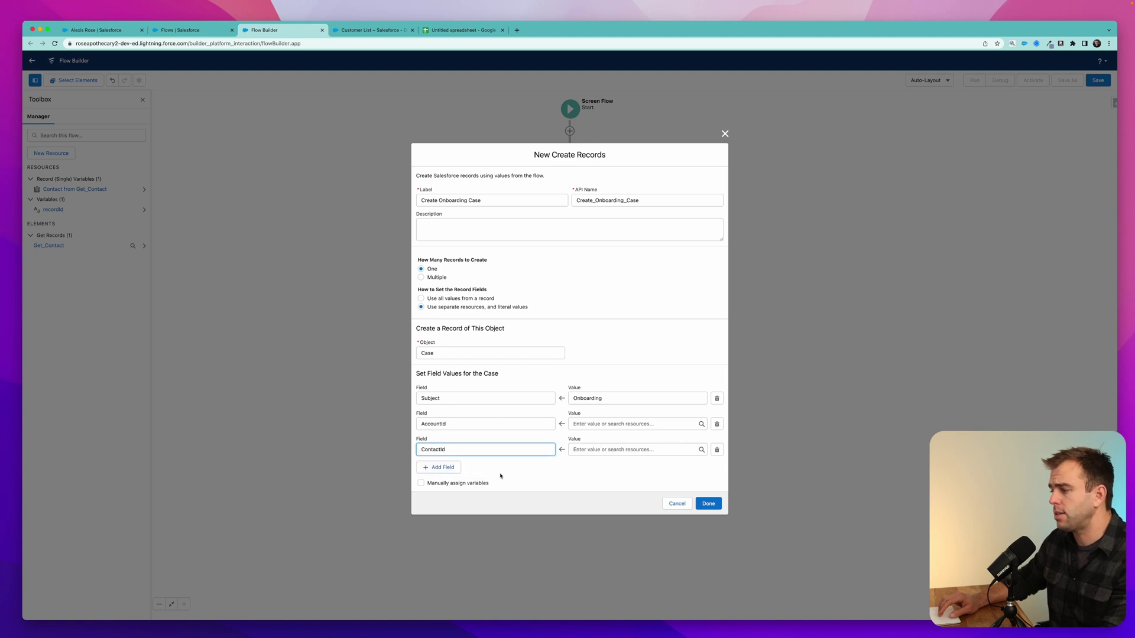
{"action": "left_click", "coordinate": [461, 467]}
{"action": "left_click", "coordinate": [499, 463]}
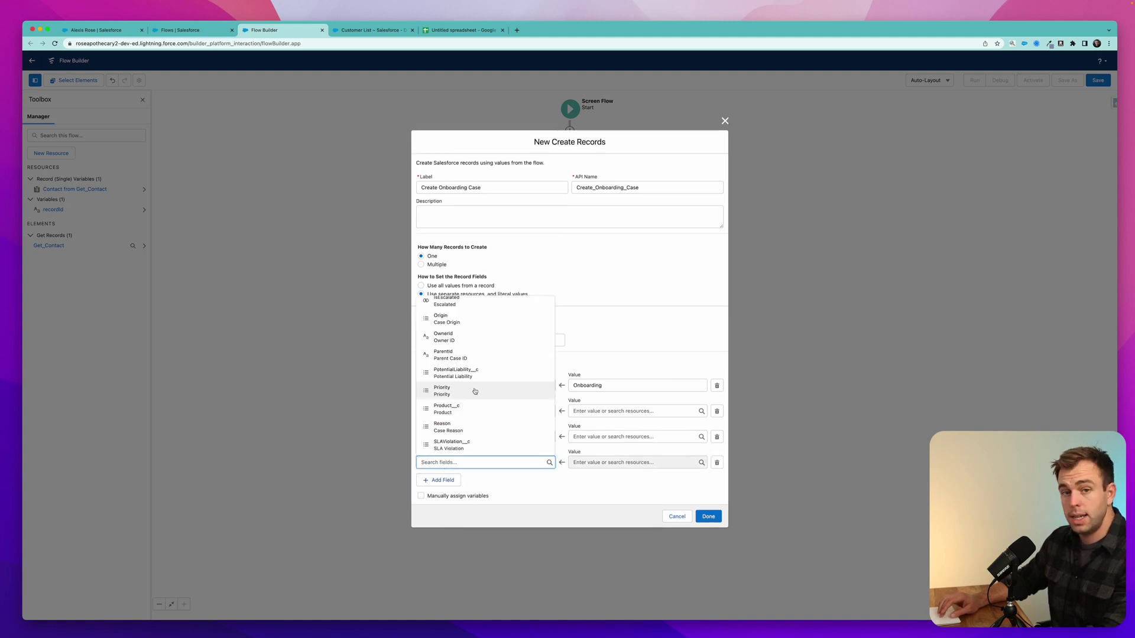
{"action": "left_click", "coordinate": [474, 392]}
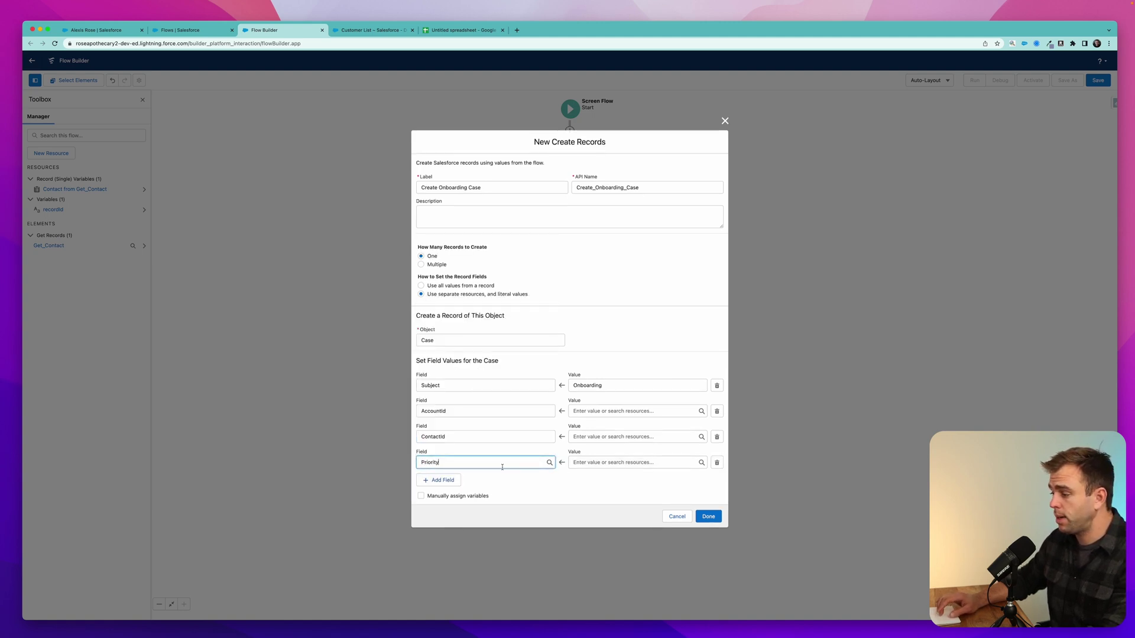
{"action": "left_click", "coordinate": [574, 460]}
{"action": "left_click", "coordinate": [586, 336]}
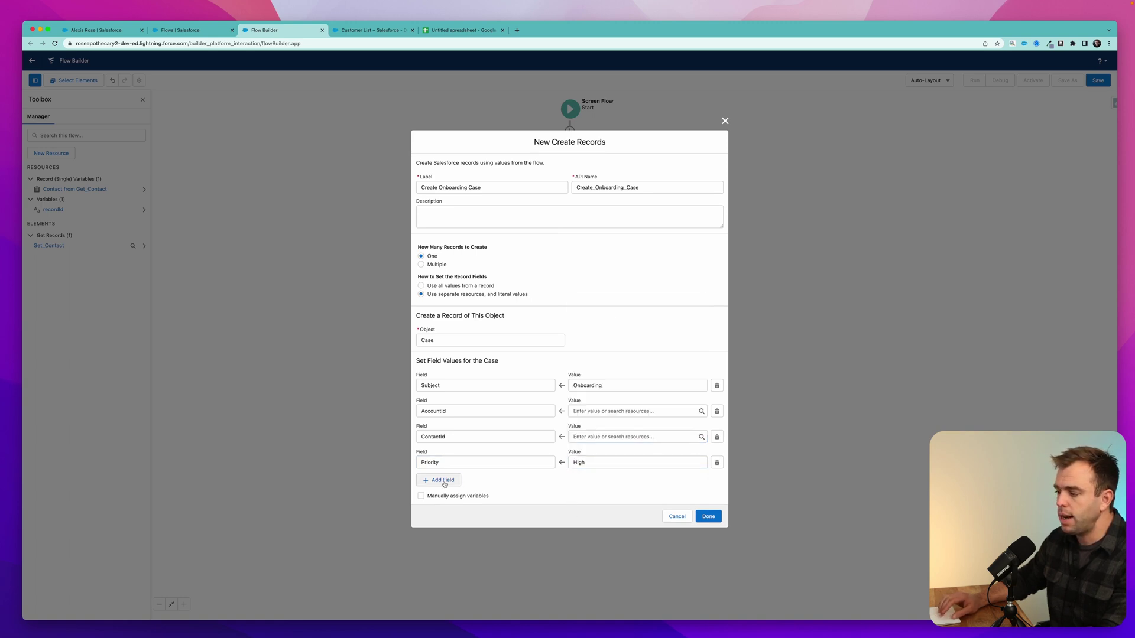
Add a fifth field row and browse the Case fields without choosing one
{"action": "left_click", "coordinate": [438, 480]}
{"action": "left_click", "coordinate": [483, 476]}
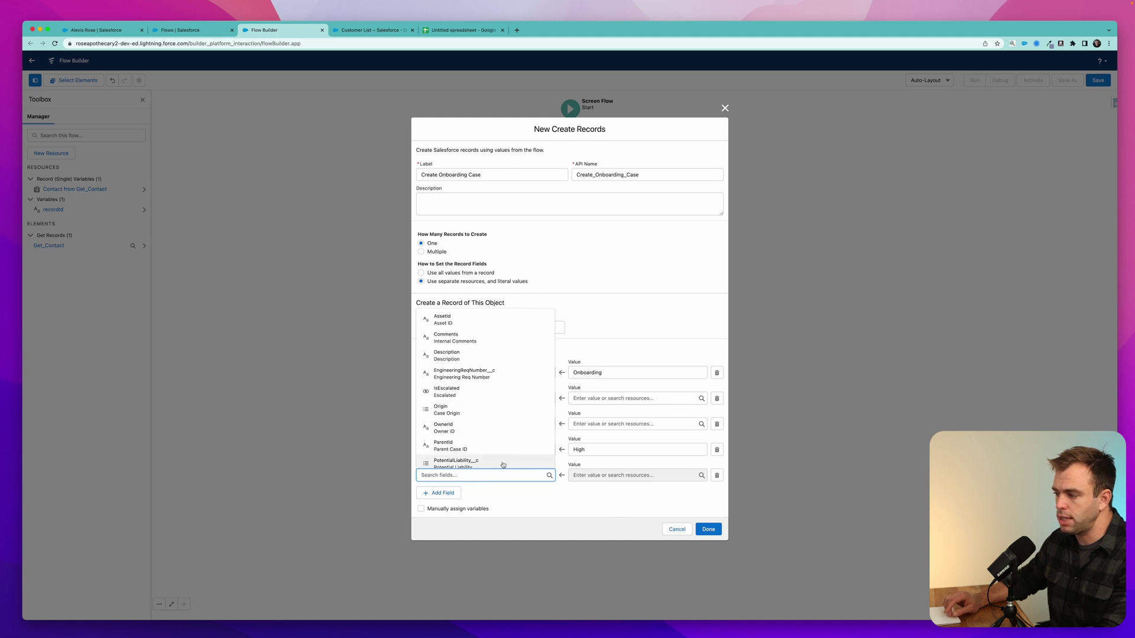
{"action": "scroll", "coordinate": [502, 414], "scroll_direction": "down", "scroll_amount": 1}
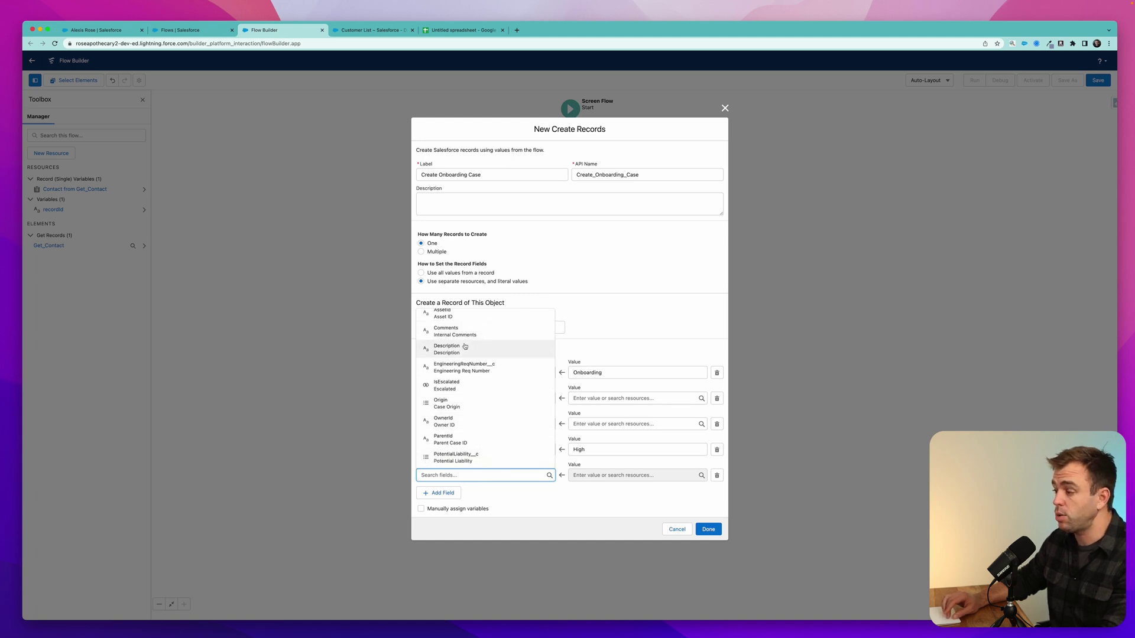
{"action": "scroll", "coordinate": [464, 378], "scroll_direction": "down", "scroll_amount": 4}
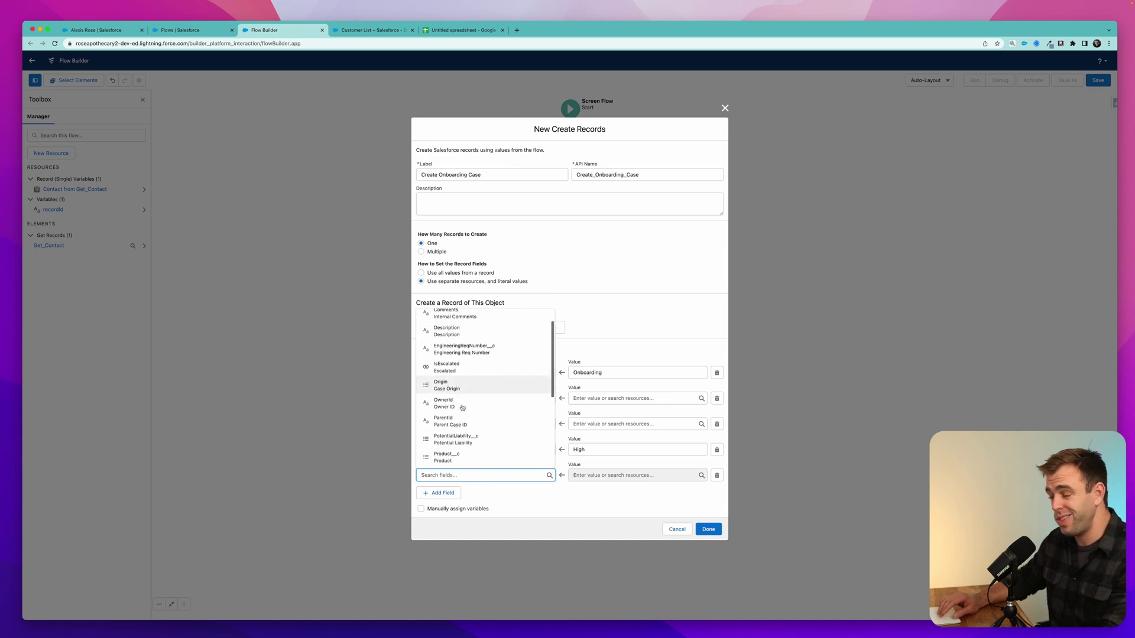
{"action": "scroll", "coordinate": [467, 414], "scroll_direction": "down", "scroll_amount": 5}
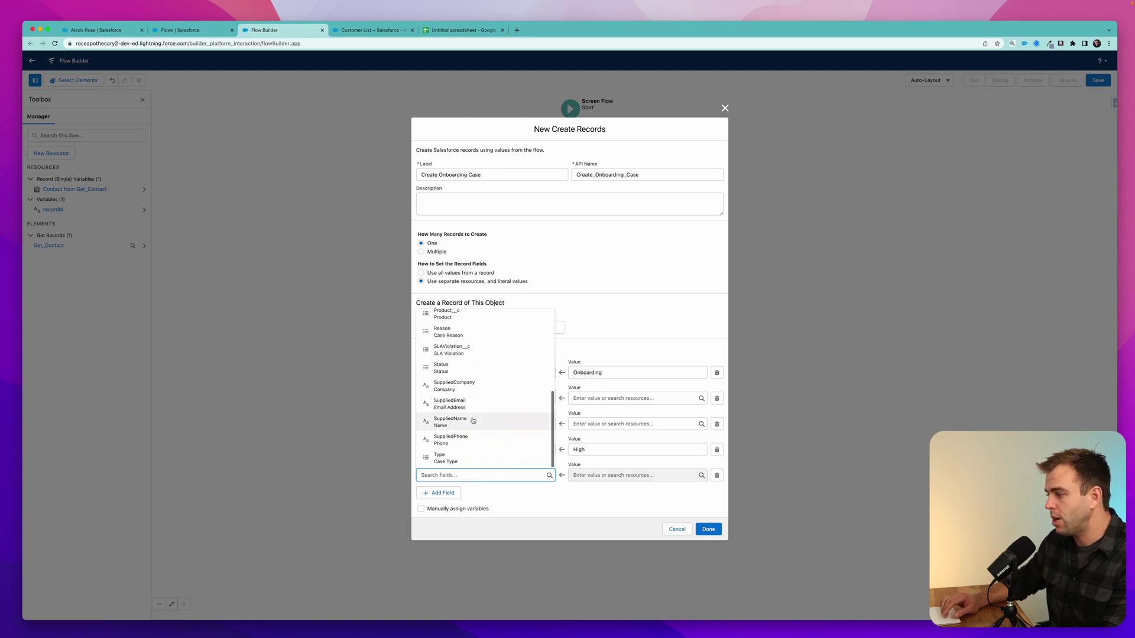
{"action": "scroll", "coordinate": [476, 434], "scroll_direction": "up", "scroll_amount": 9}
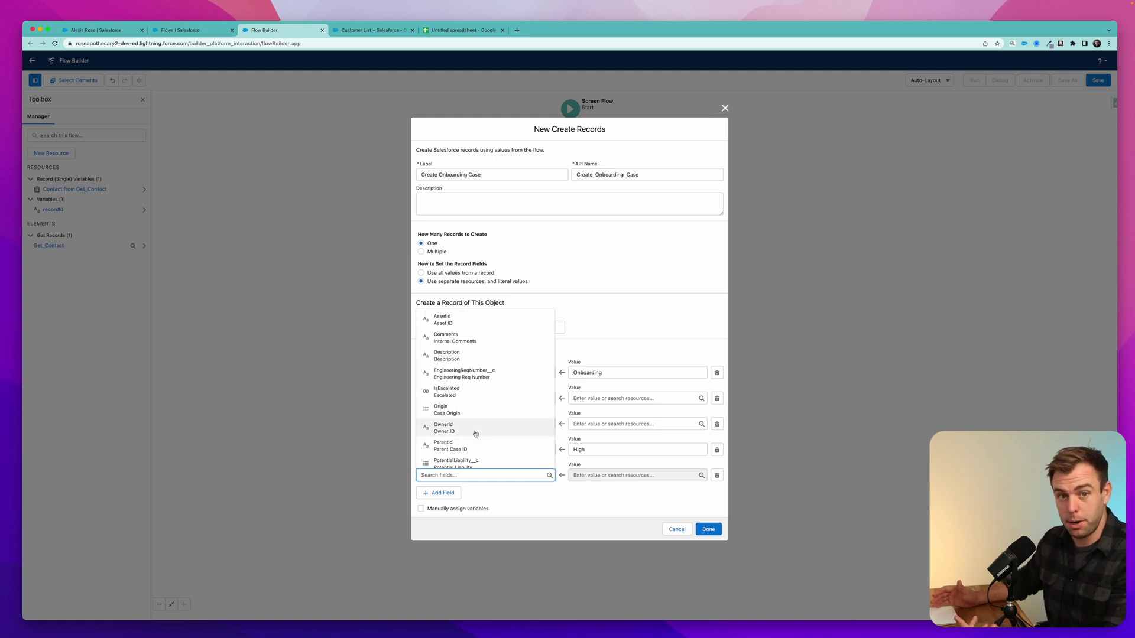
{"action": "left_click", "coordinate": [571, 519]}
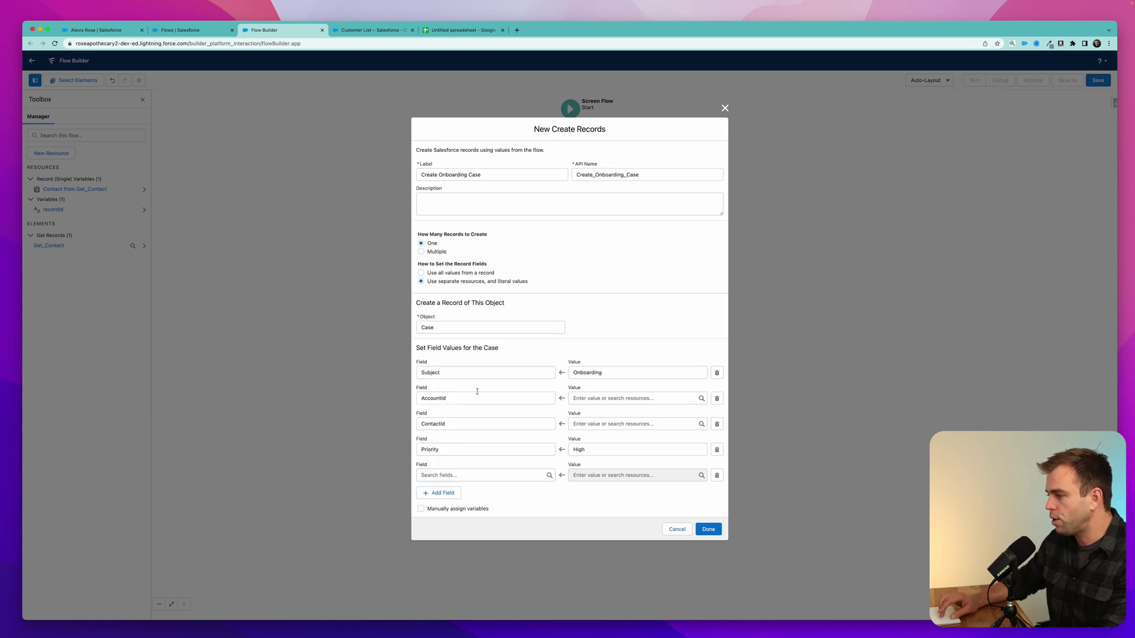
Map AccountId to the Account ID of the Contact from Get_Contact
{"action": "left_click", "coordinate": [581, 397]}
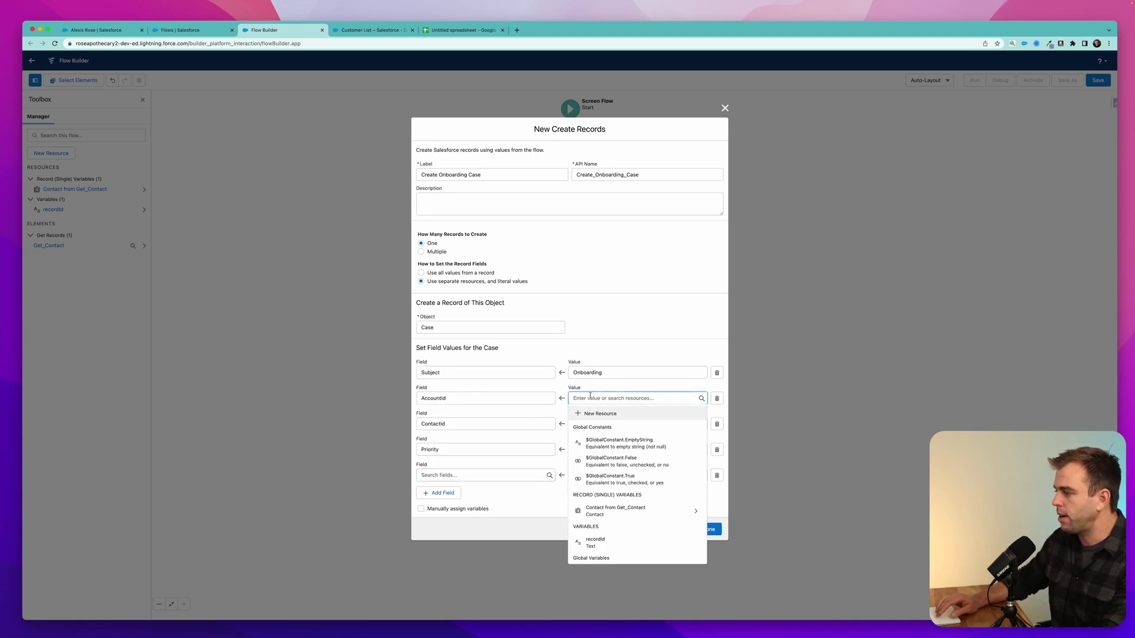
{"action": "scroll", "coordinate": [616, 516], "scroll_direction": "down", "scroll_amount": 3}
{"action": "scroll", "coordinate": [616, 517], "scroll_direction": "up", "scroll_amount": 3}
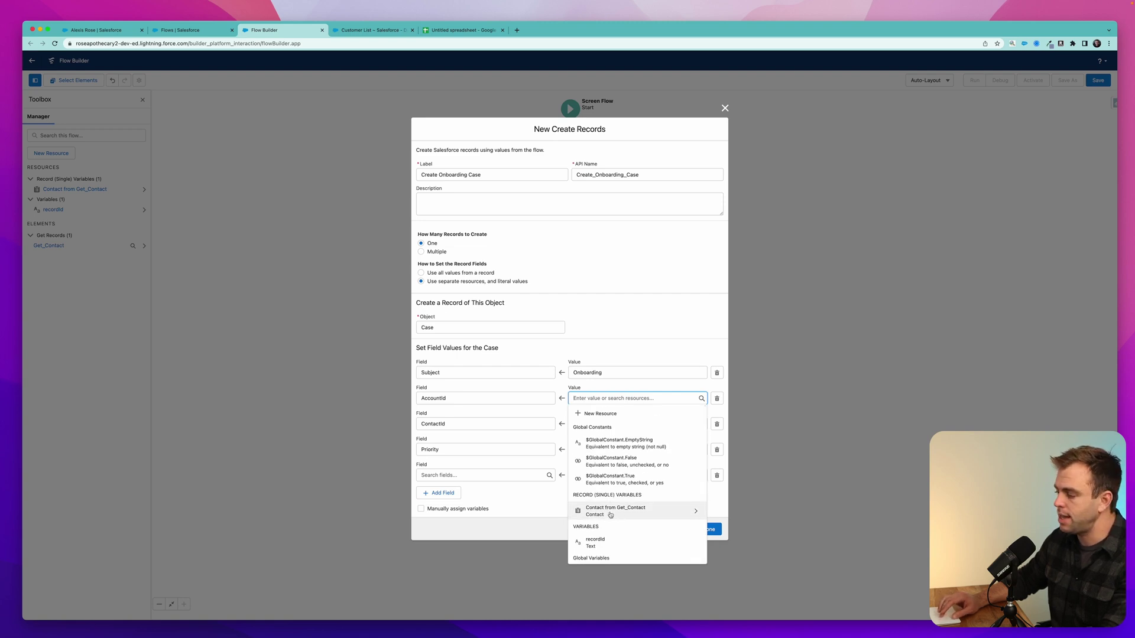
{"action": "left_click", "coordinate": [611, 513]}
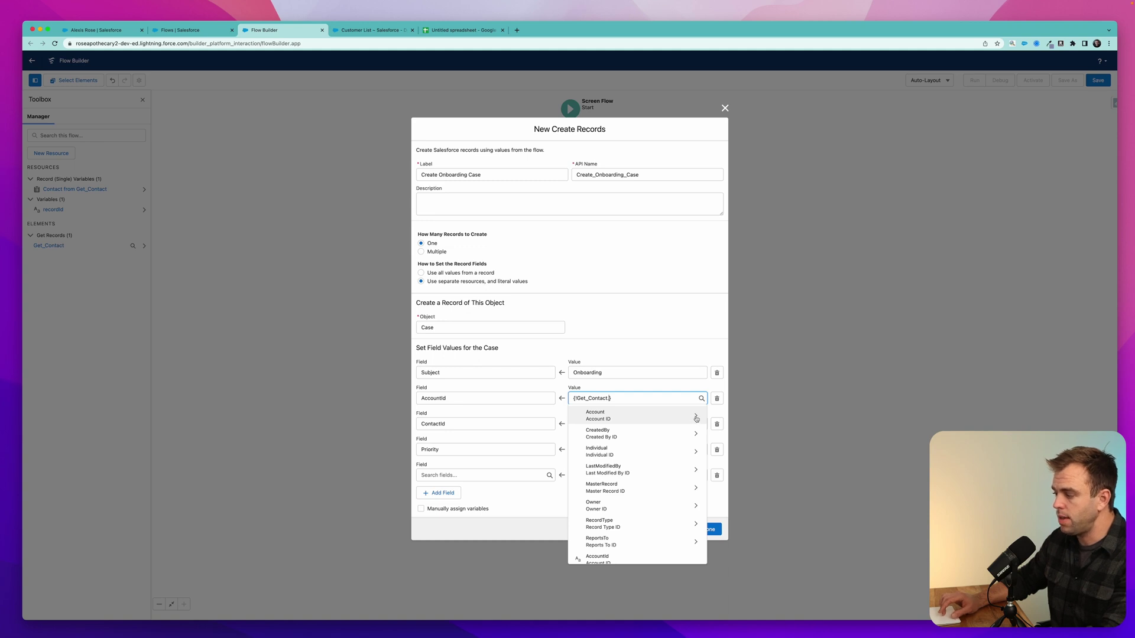
{"action": "scroll", "coordinate": [587, 469], "scroll_direction": "down", "scroll_amount": 3}
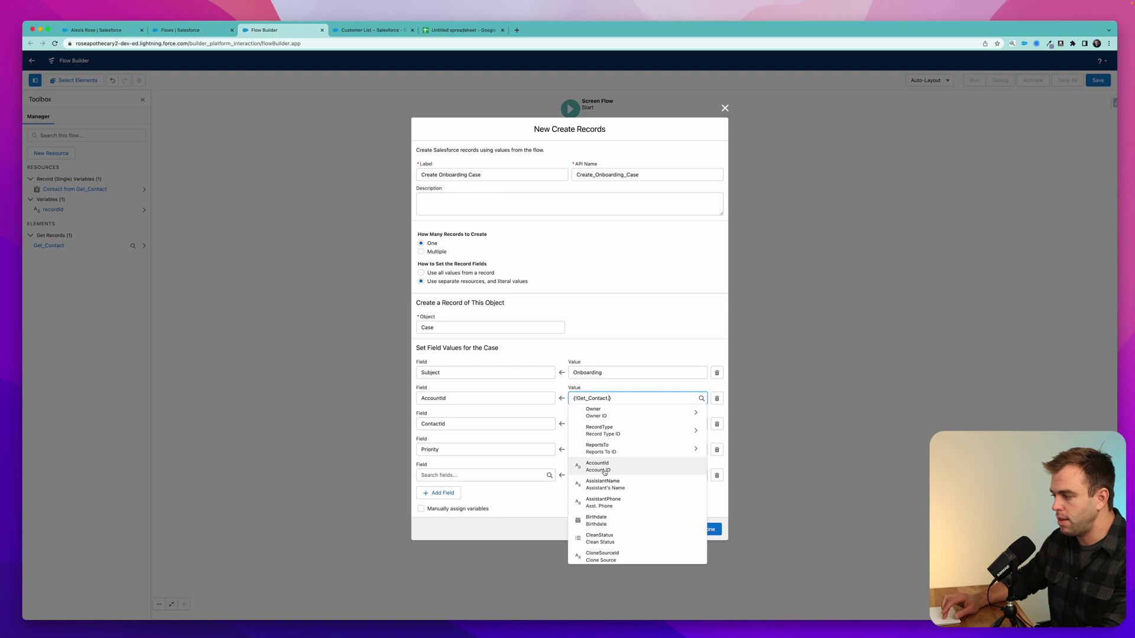
{"action": "type", "text": "acc"}
{"action": "left_click", "coordinate": [595, 434]}
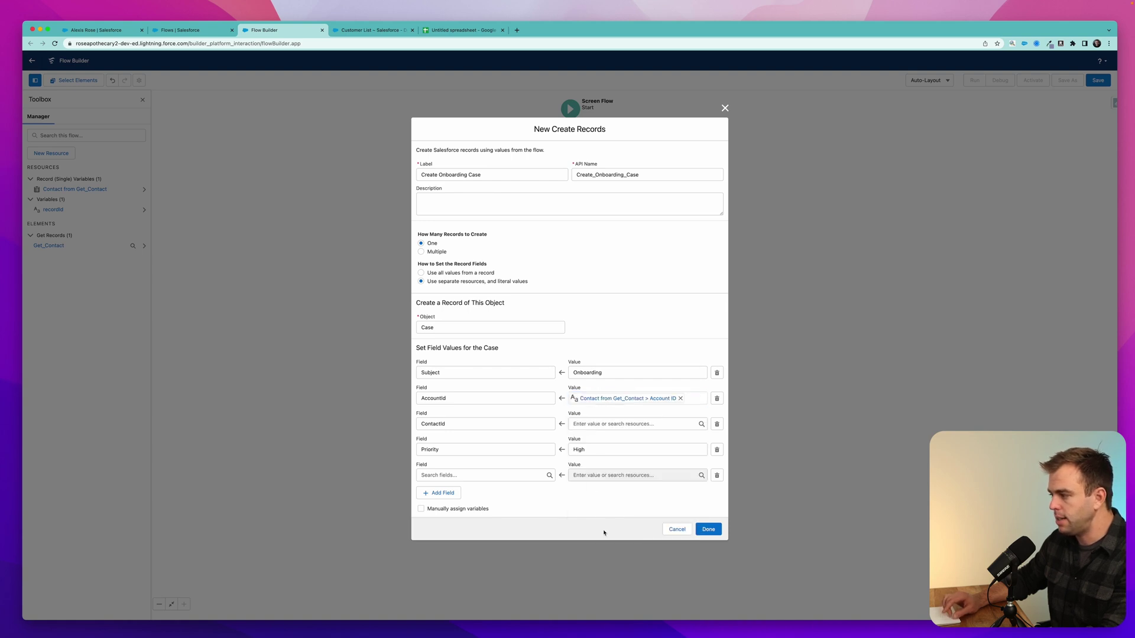
Map ContactId to the Get_Contact Id, delete the empty fifth row, and save the step
{"action": "left_click", "coordinate": [600, 423]}
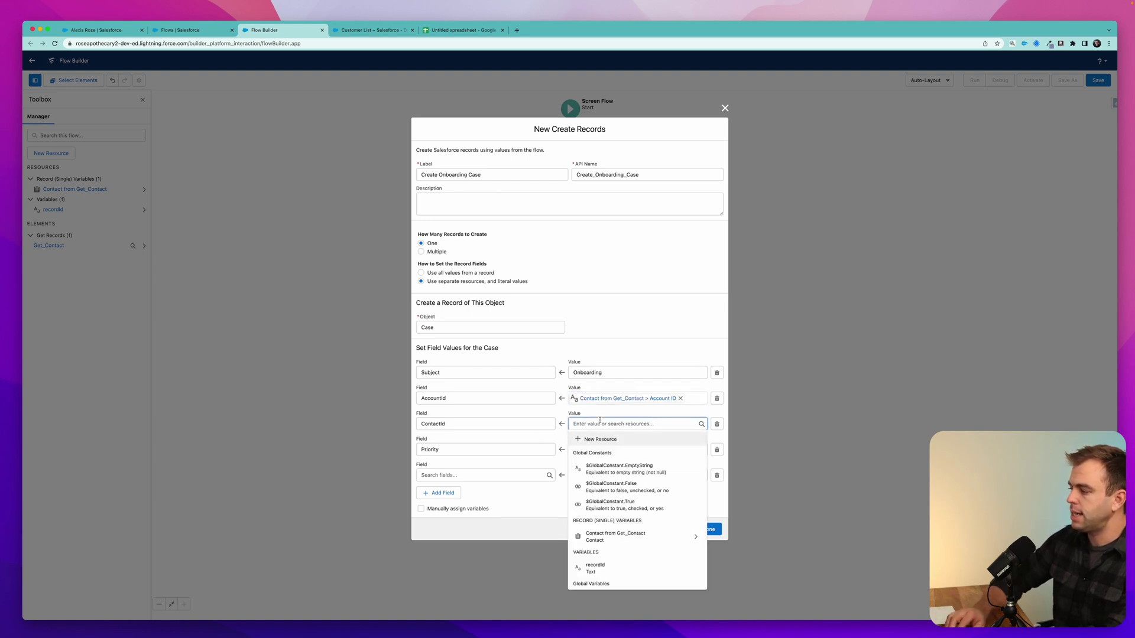
{"action": "scroll", "coordinate": [603, 476], "scroll_direction": "down", "scroll_amount": 3}
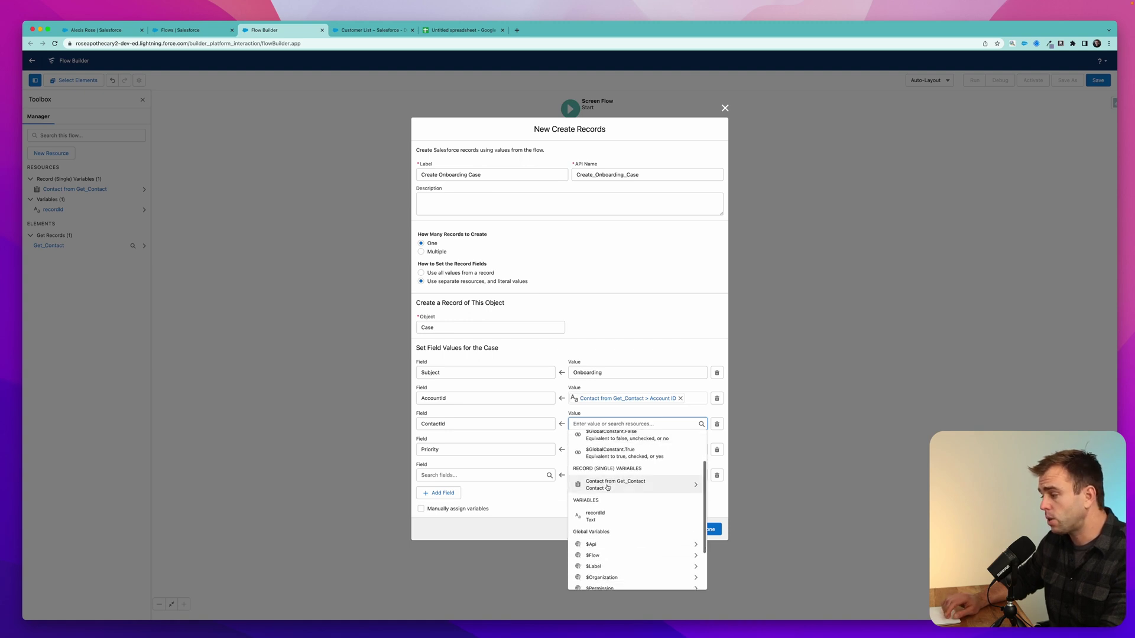
{"action": "left_click", "coordinate": [606, 460]}
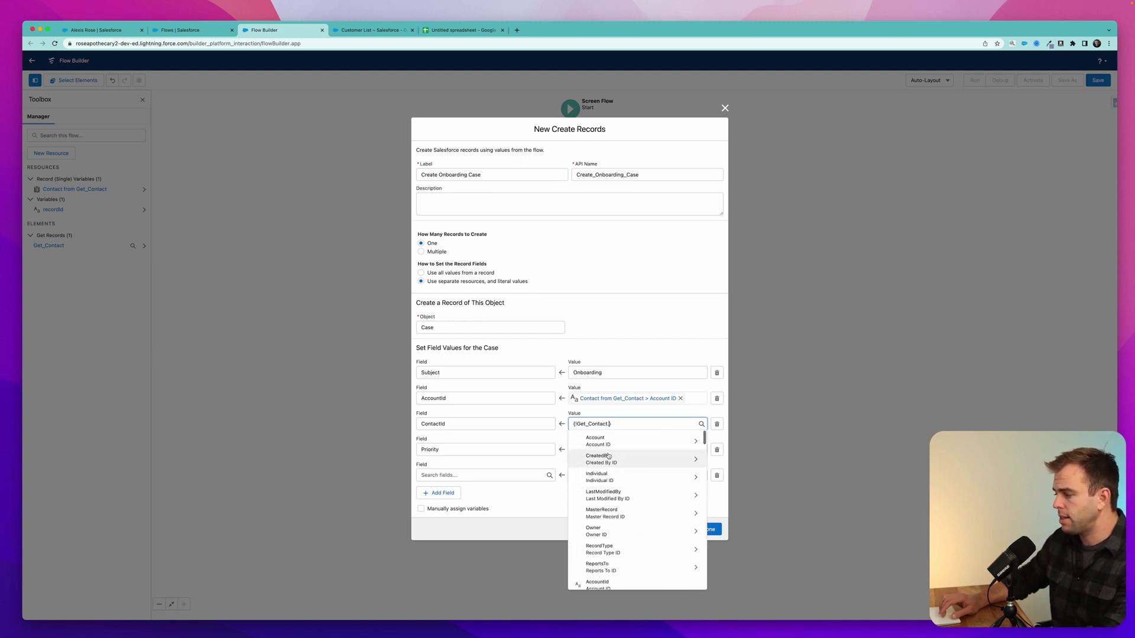
{"action": "scroll", "coordinate": [609, 512], "scroll_direction": "down", "scroll_amount": 5}
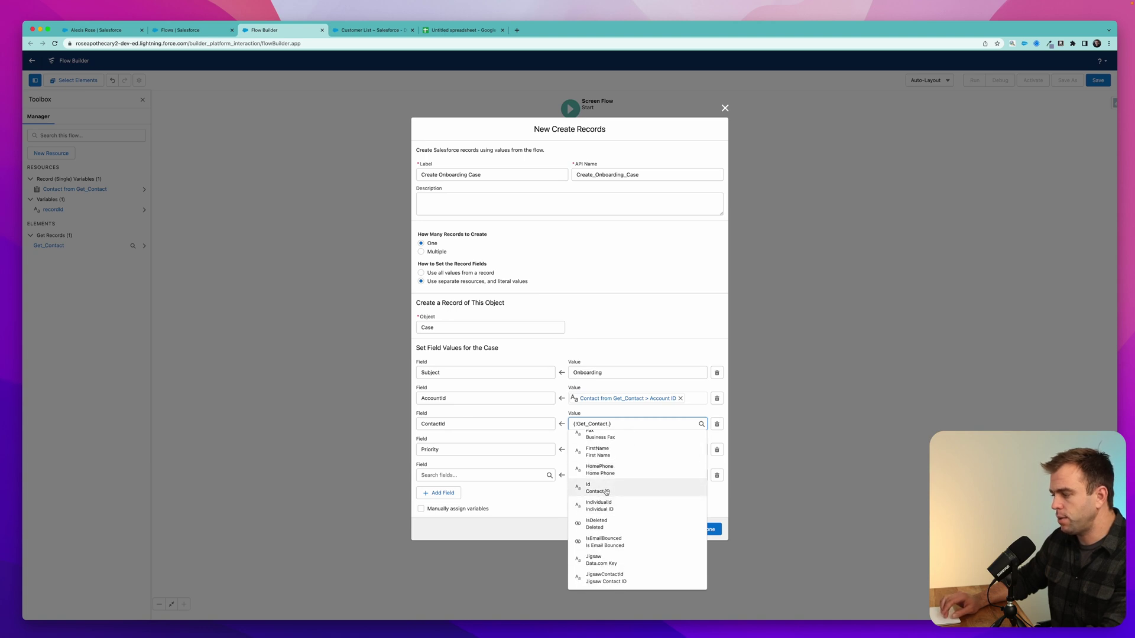
{"action": "left_click", "coordinate": [605, 492]}
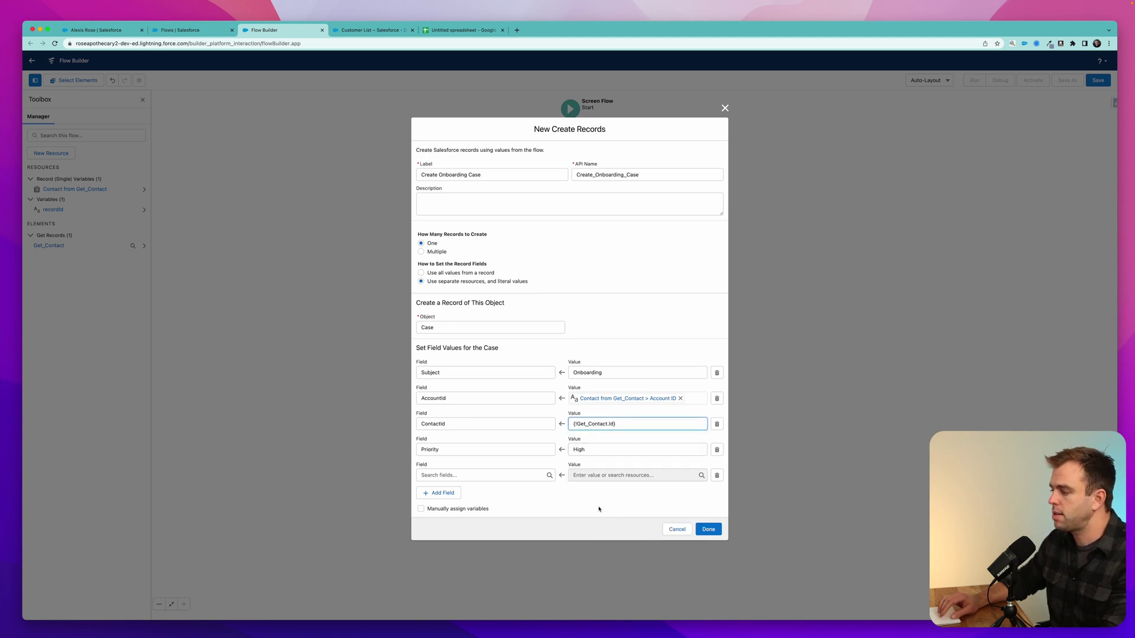
{"action": "left_click", "coordinate": [717, 476]}
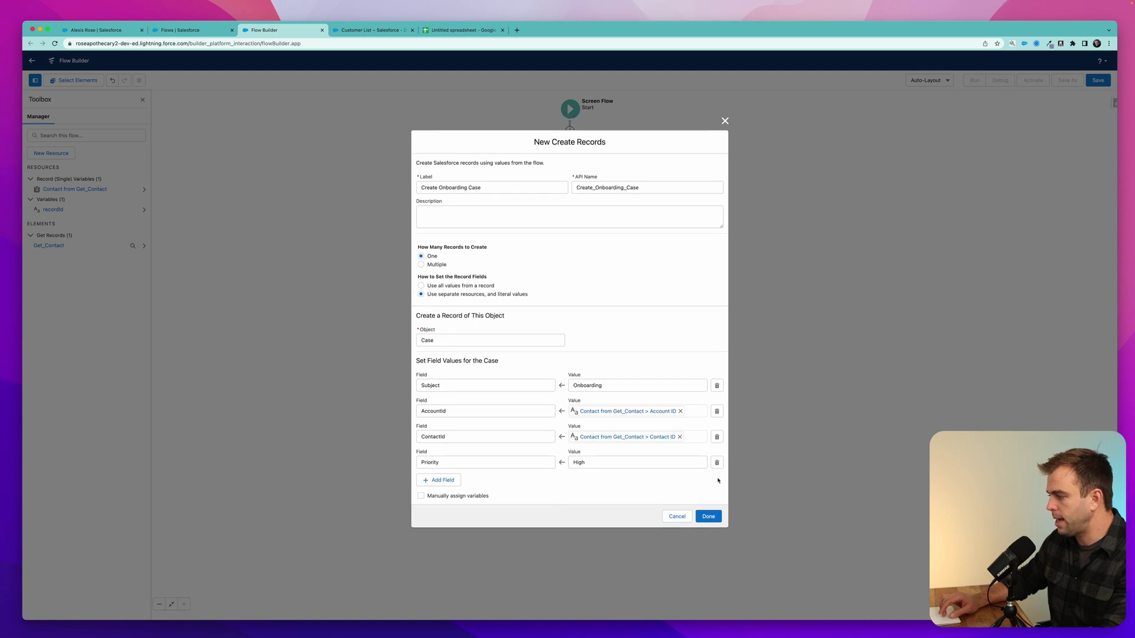
{"action": "left_click", "coordinate": [708, 516]}
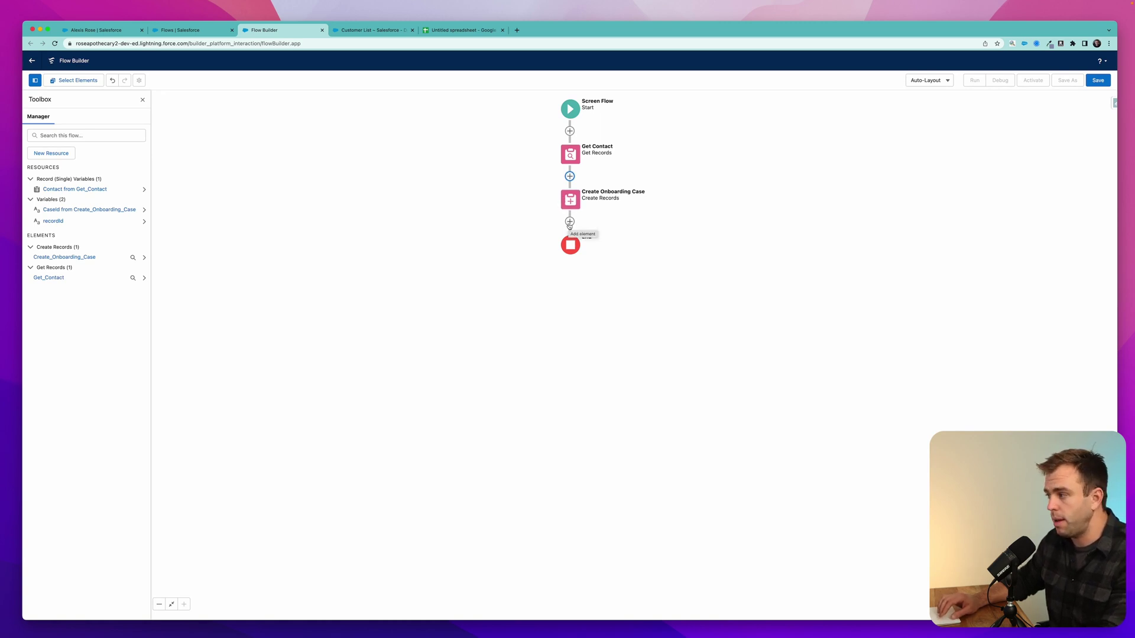
Insert a Create Records element below Create Onboarding Case by searching 'create'
{"action": "left_click", "coordinate": [570, 222]}
{"action": "left_click", "coordinate": [548, 251]}
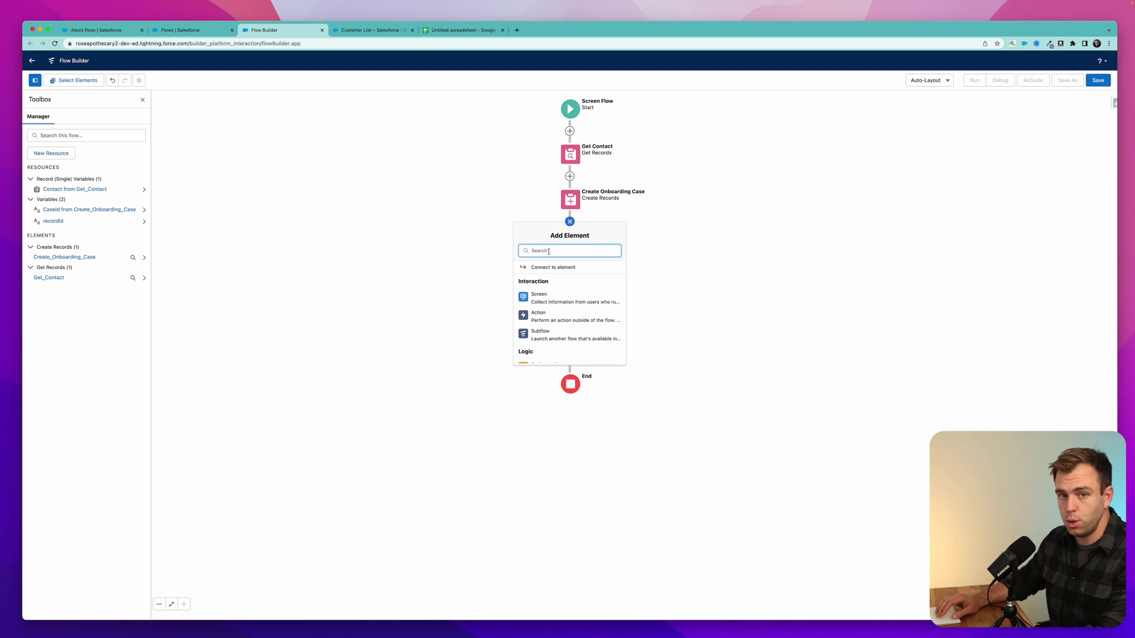
{"action": "type", "text": "create"}
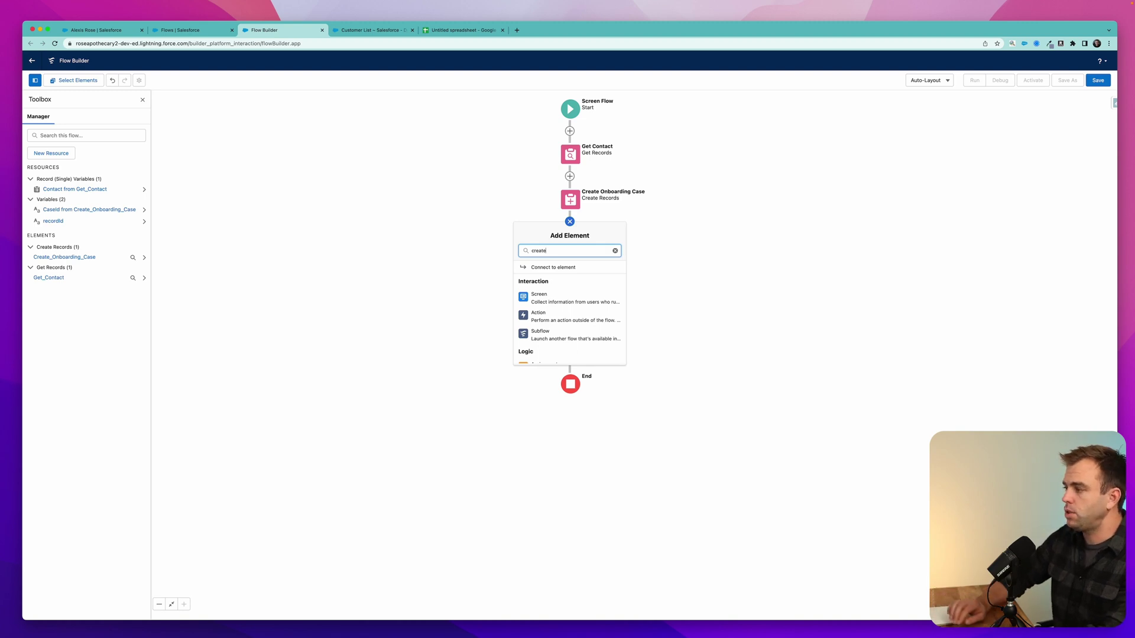
{"action": "left_click", "coordinate": [537, 275]}
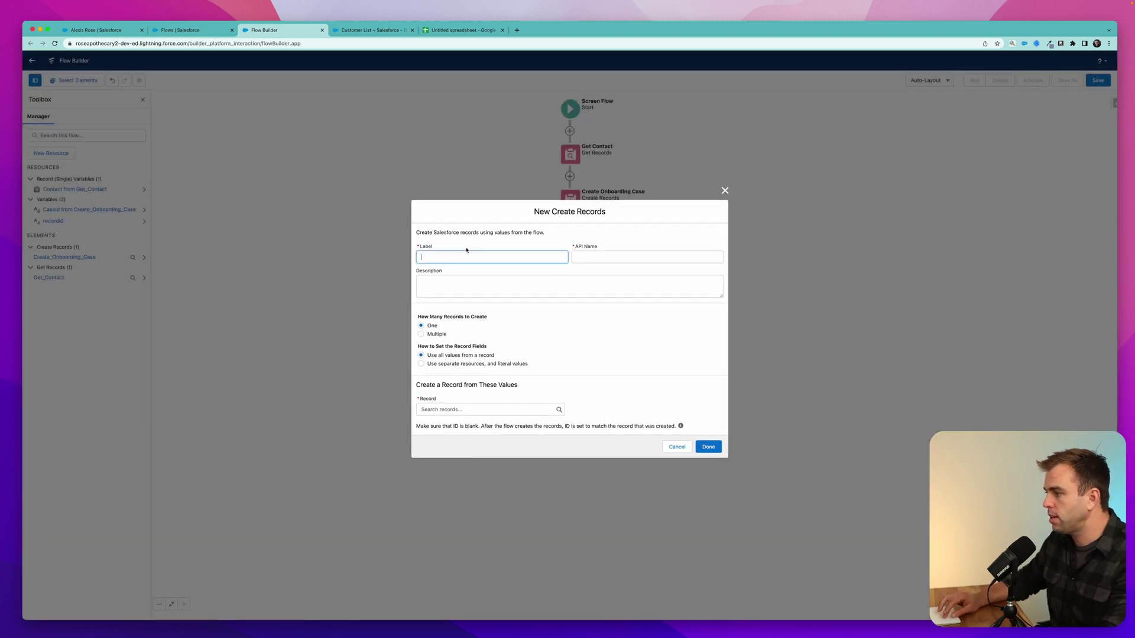
Label the step 'Create New Customer Billing Case' with a description about tracking customers in billing
{"action": "type", "text": "Cra"}
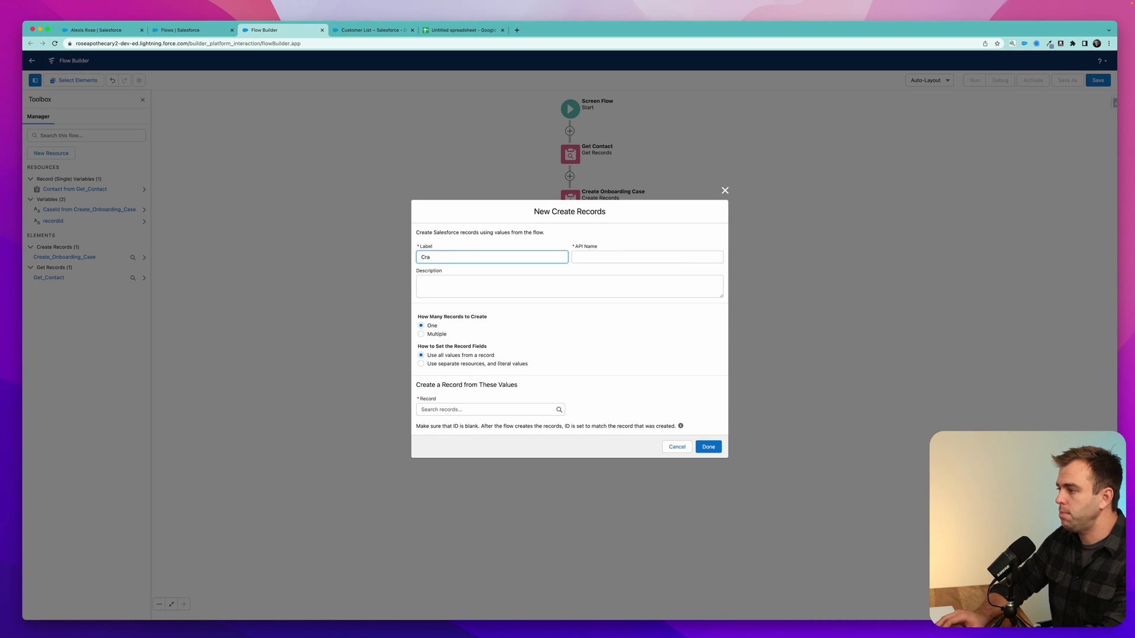
{"action": "type", "text": "eteeate Billing C"}
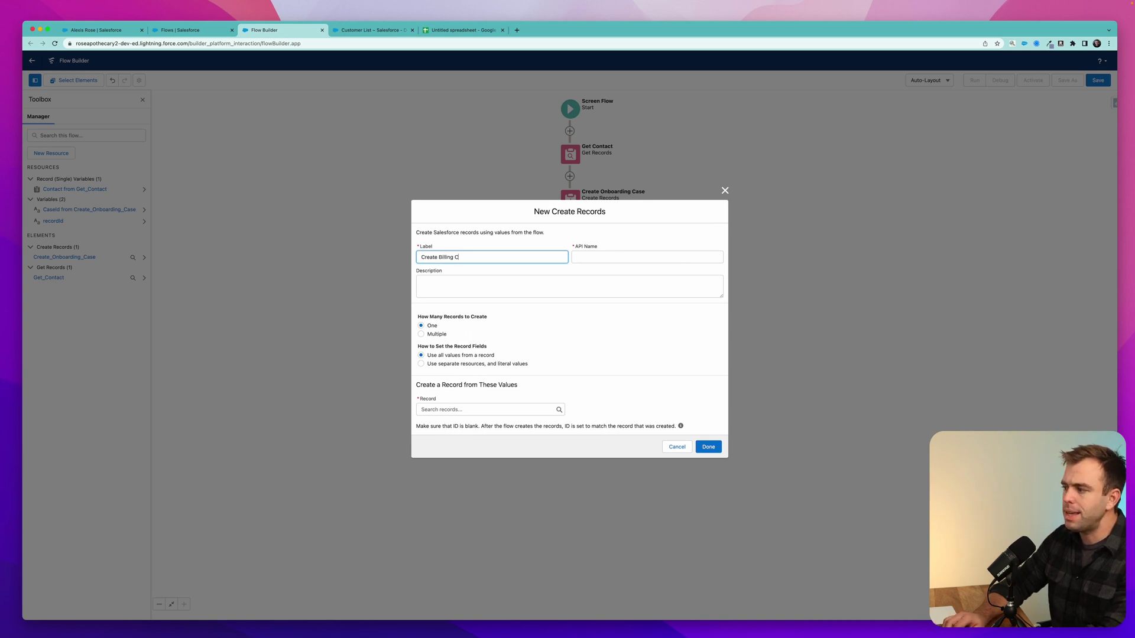
{"action": "type", "text": "ase"}
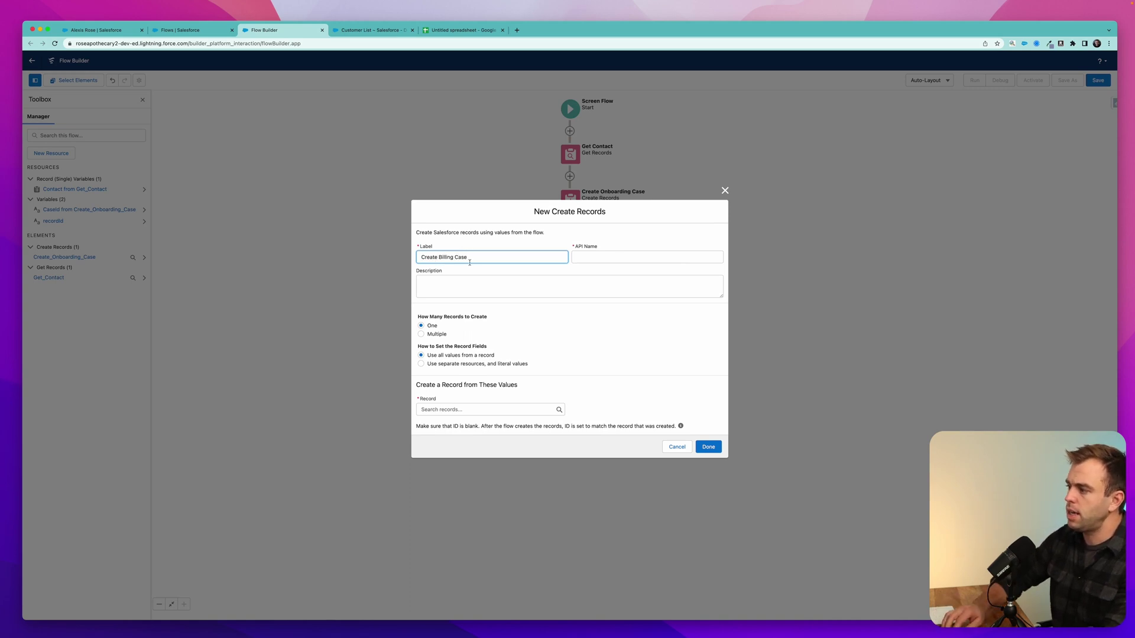
{"action": "left_click", "coordinate": [437, 258]}
{"action": "type", "text": "New Cus"}
{"action": "type", "text": "tomer"}
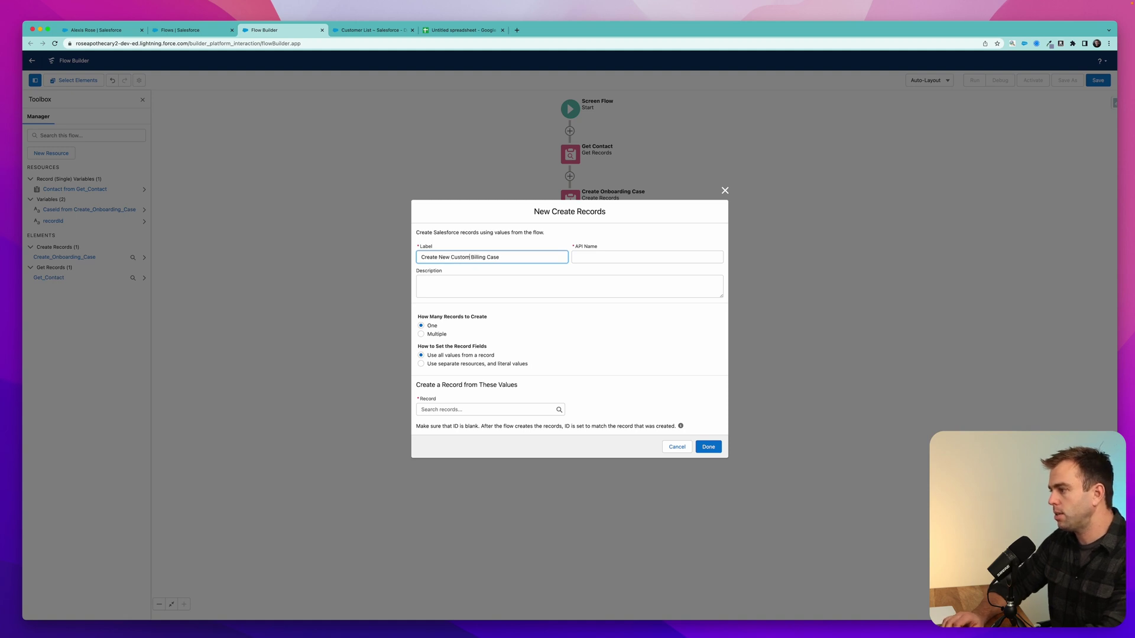
{"action": "key", "text": "Tab"}
{"action": "key", "text": "Tab"}
{"action": "type", "text": "Used"}
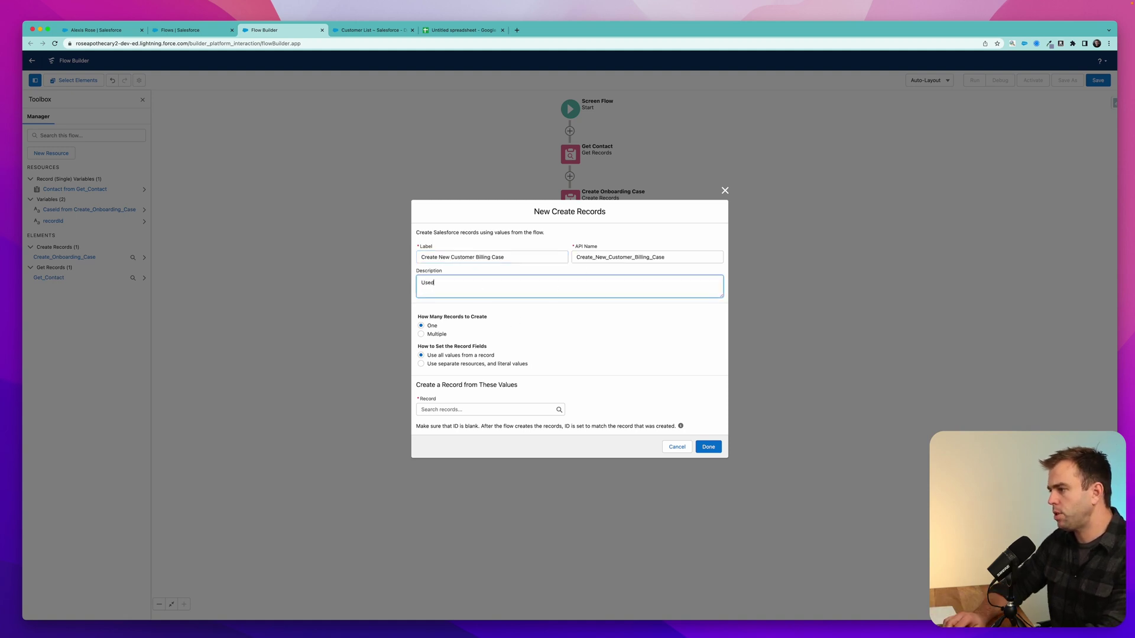
{"action": "type", "text": "Used t"}
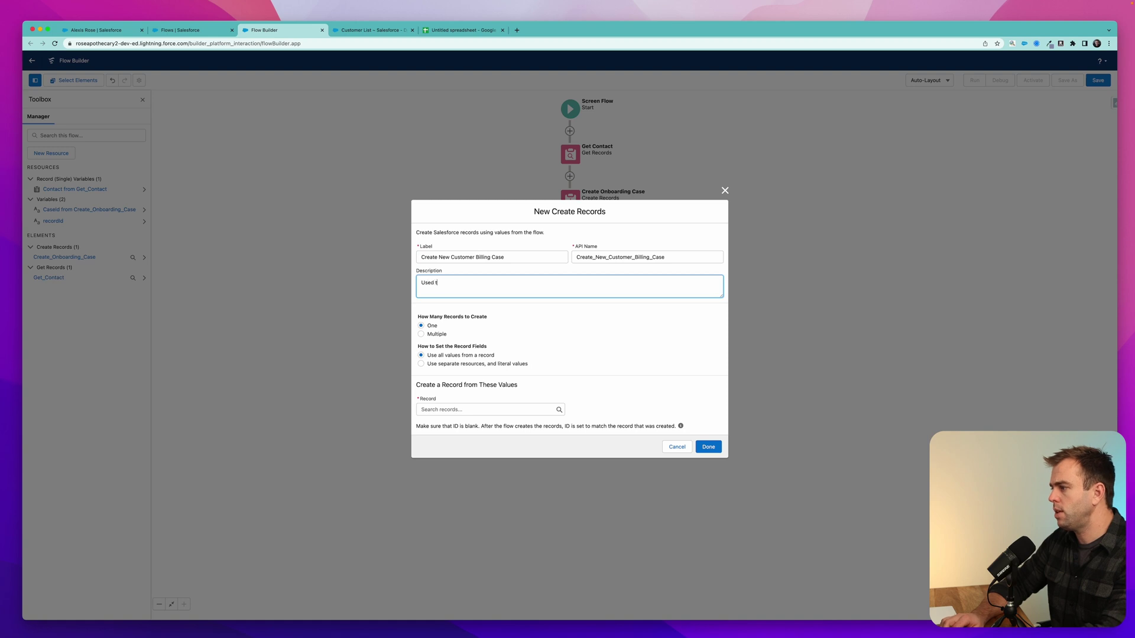
{"action": "type", "text": "o add the new customer to our b"}
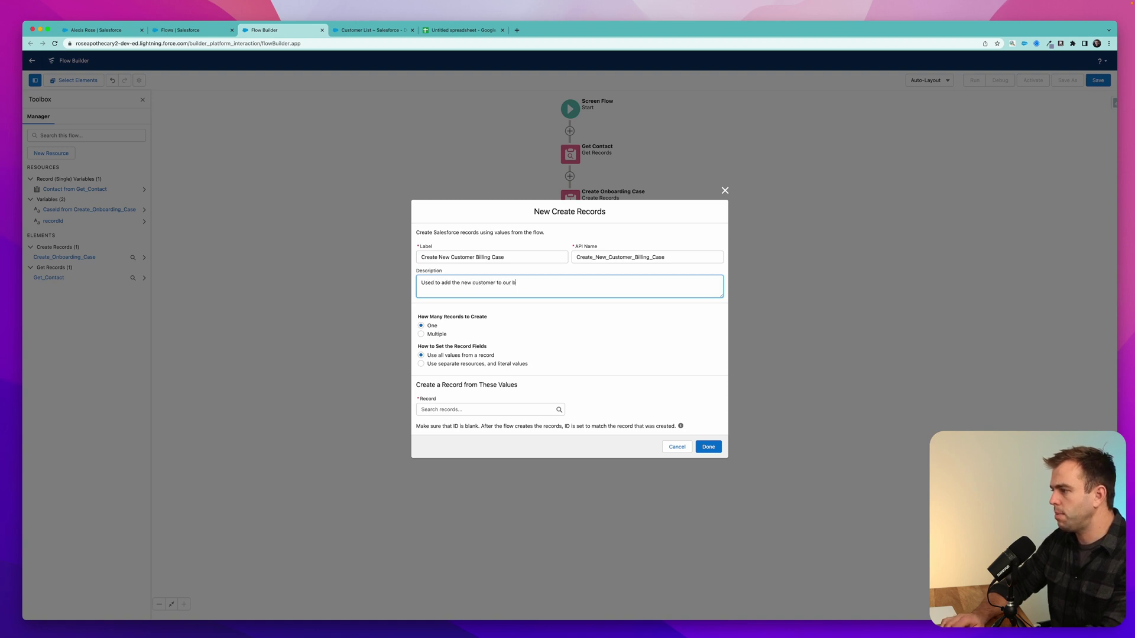
{"action": "type", "text": "illing system"}
{"action": "left_click", "coordinate": [441, 283]}
{"action": "type", "text": "track"}
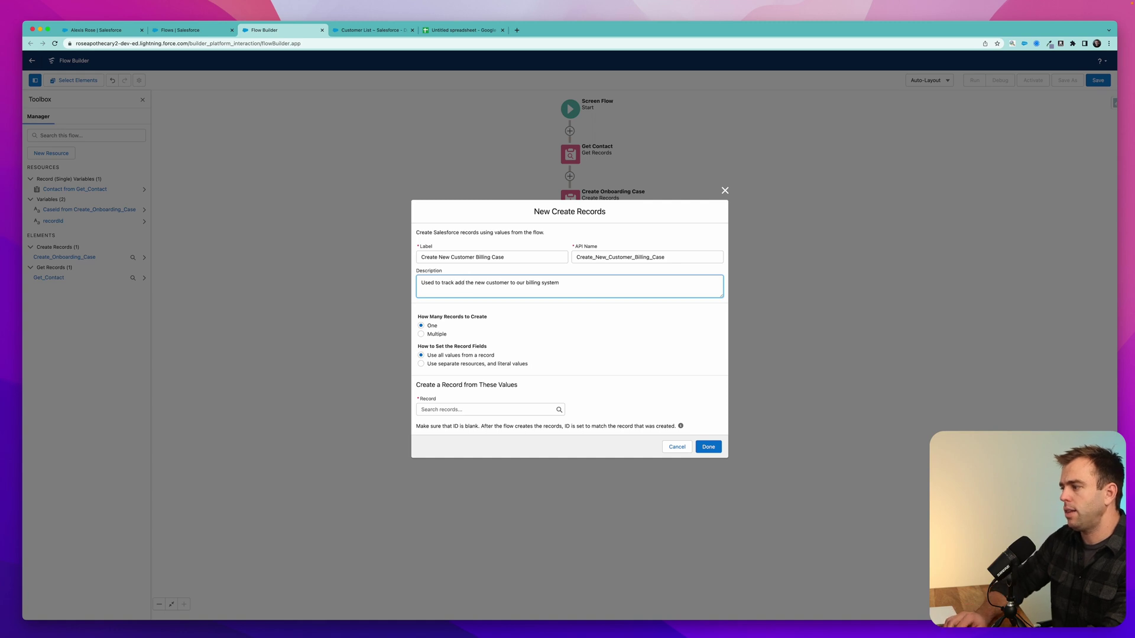
{"action": "left_click", "coordinate": [472, 283]}
{"action": "type", "text": "ing"}
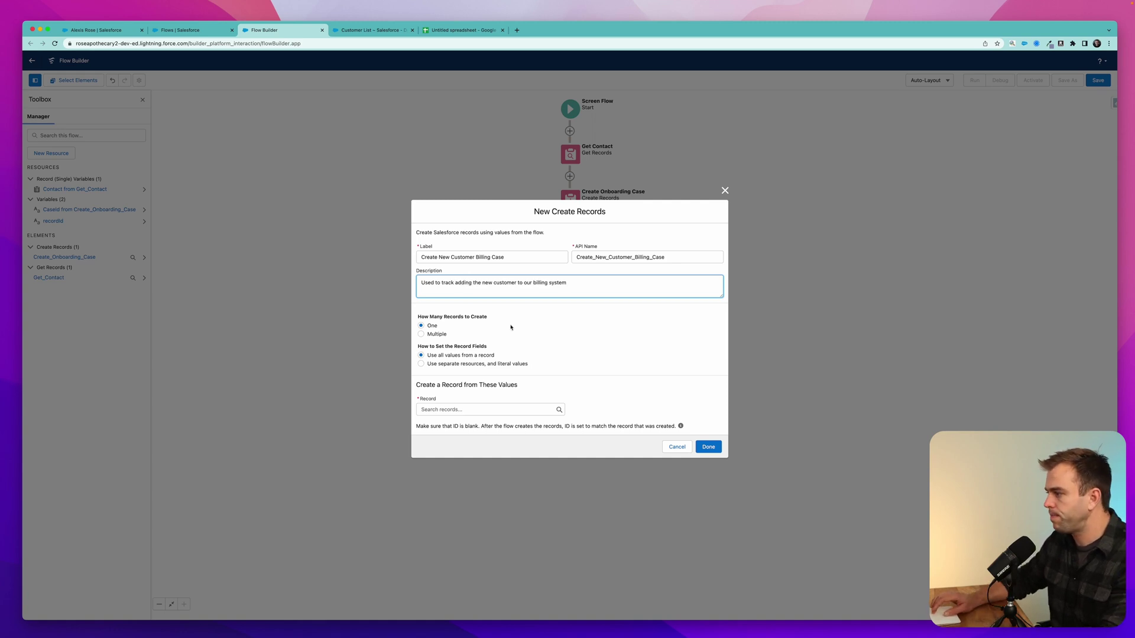
Use separate resources and literal values, with Case as the object to create
{"action": "left_click", "coordinate": [473, 409]}
{"action": "type", "text": "case"}
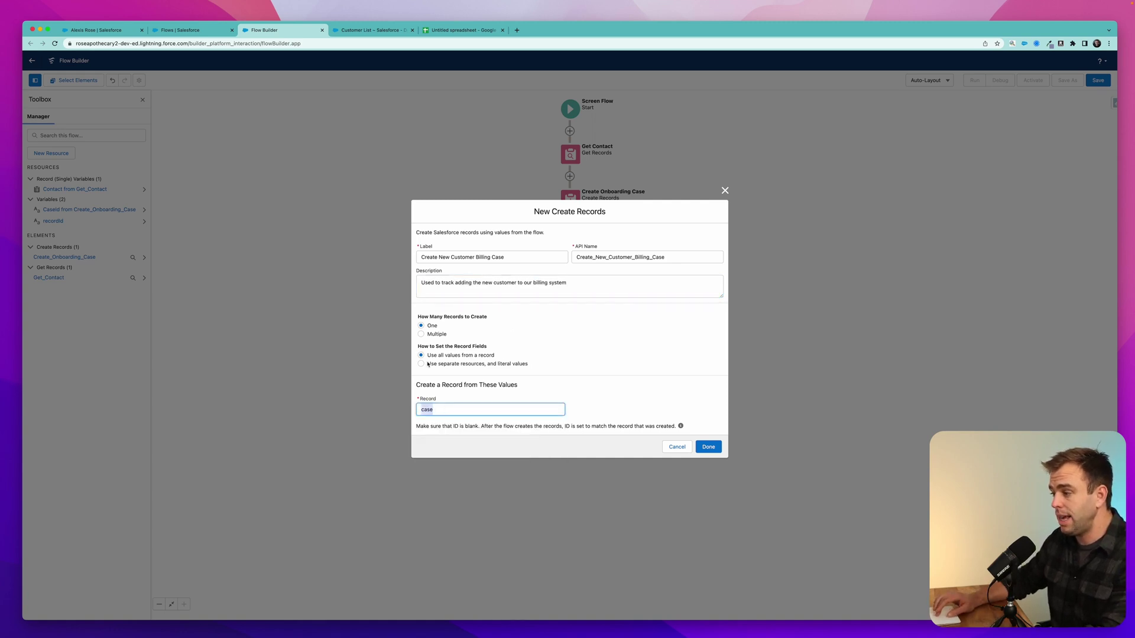
{"action": "left_click", "coordinate": [421, 365]}
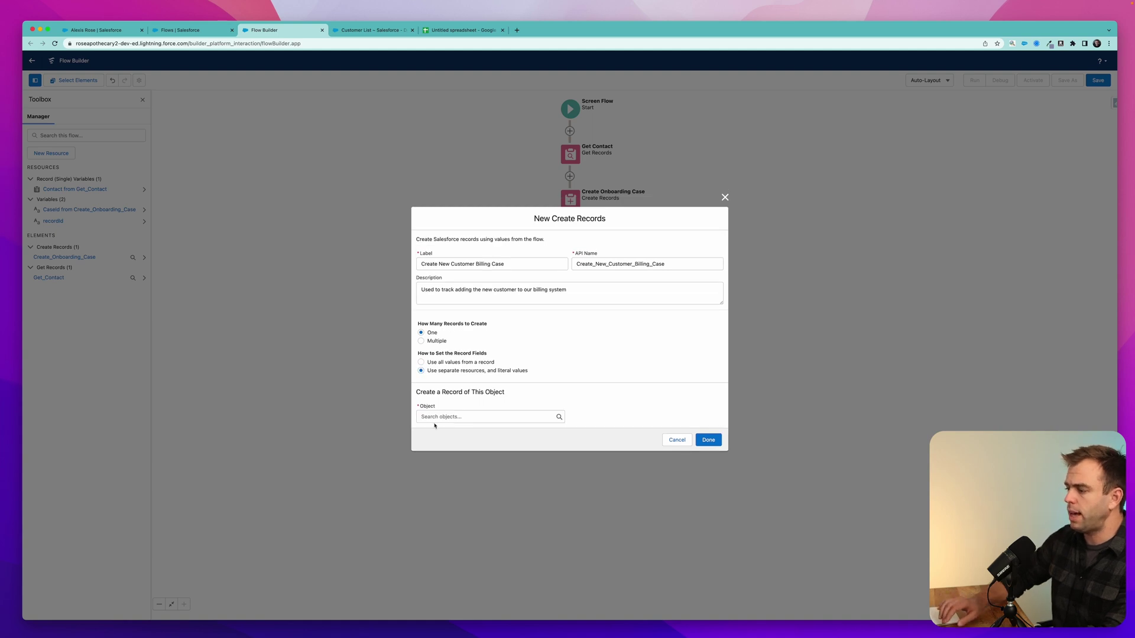
{"action": "left_click", "coordinate": [463, 417]}
{"action": "type", "text": "case"}
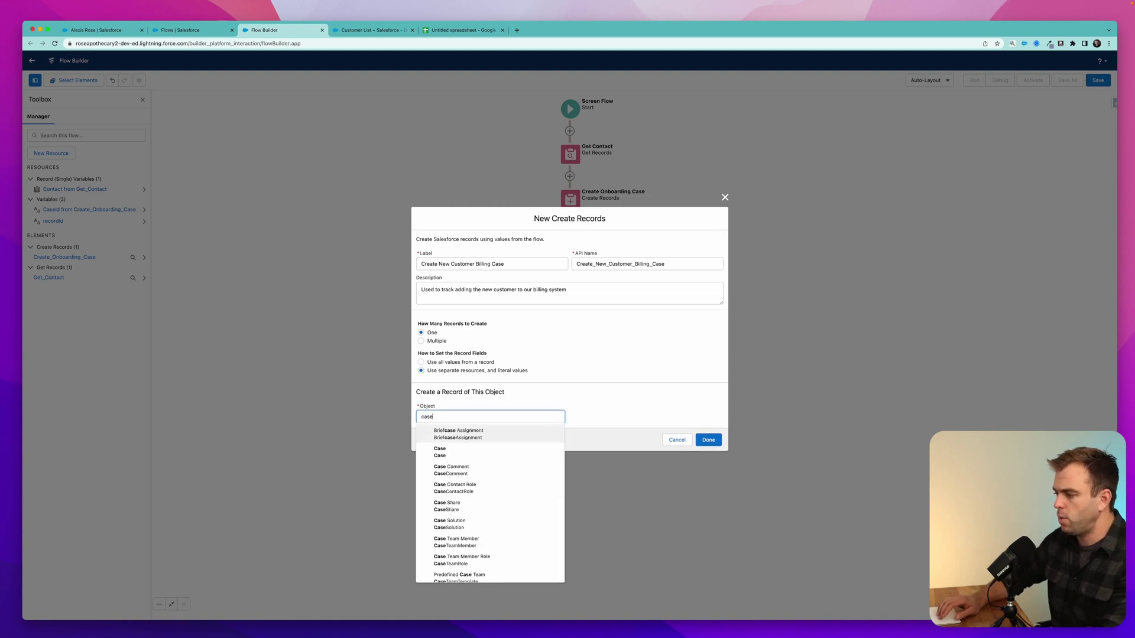
{"action": "left_click", "coordinate": [466, 451]}
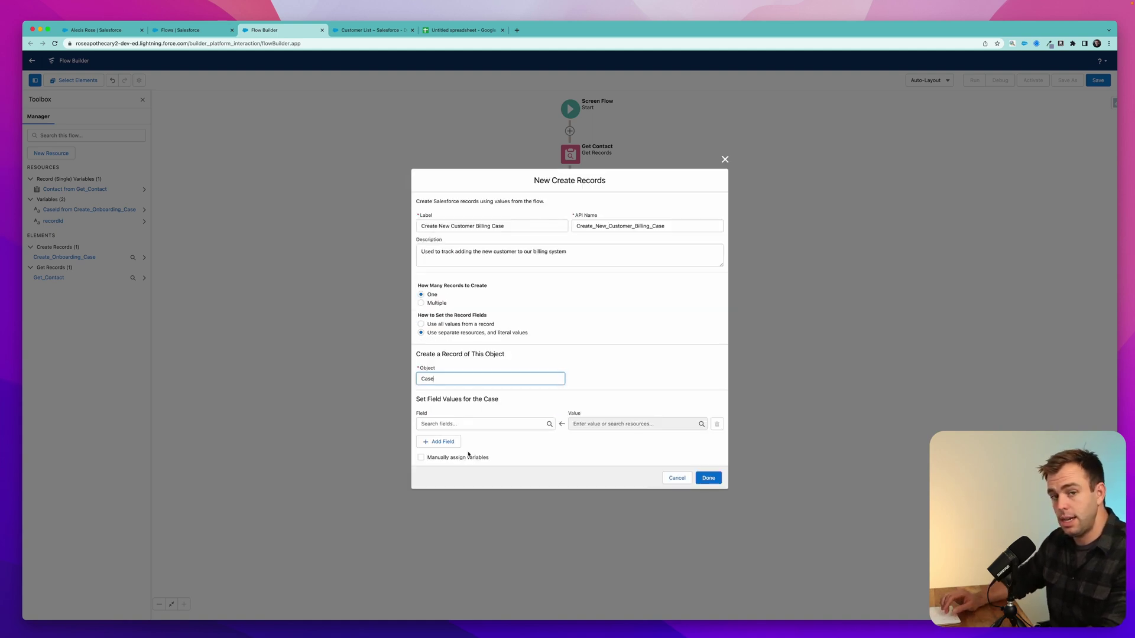
Add AccountId, ContactId and ParentId field rows to the billing case record
{"action": "left_click", "coordinate": [451, 424]}
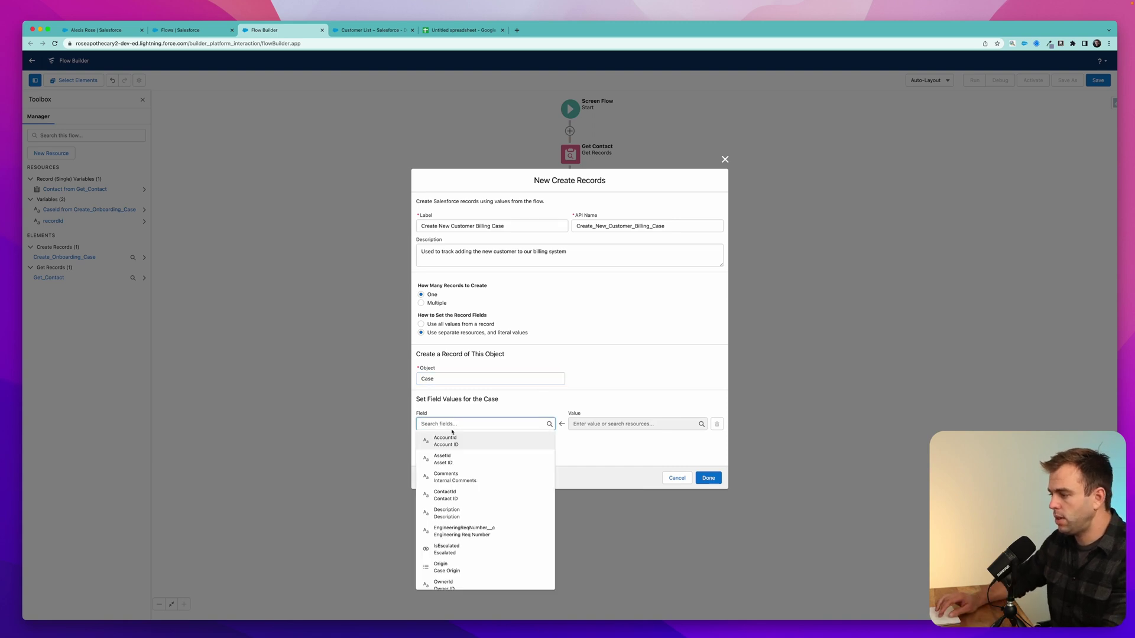
{"action": "left_click", "coordinate": [452, 440]}
{"action": "left_click", "coordinate": [442, 447]}
{"action": "left_click", "coordinate": [449, 437]}
{"action": "type", "text": "c"}
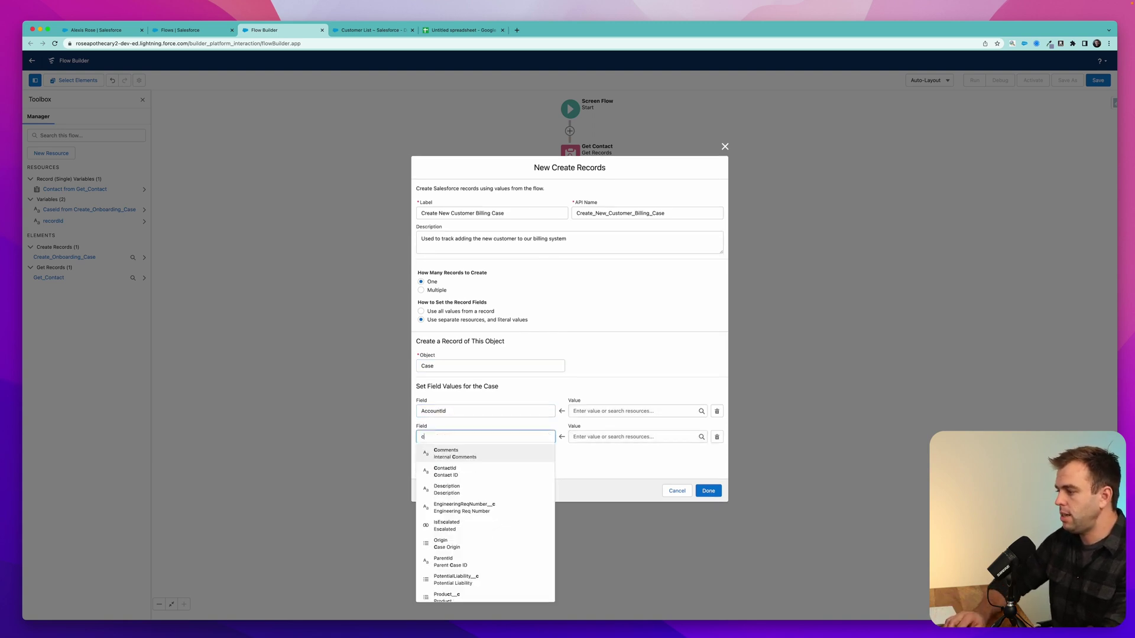
{"action": "type", "text": "ontact"}
{"action": "left_click", "coordinate": [489, 458]}
{"action": "left_click", "coordinate": [441, 456]}
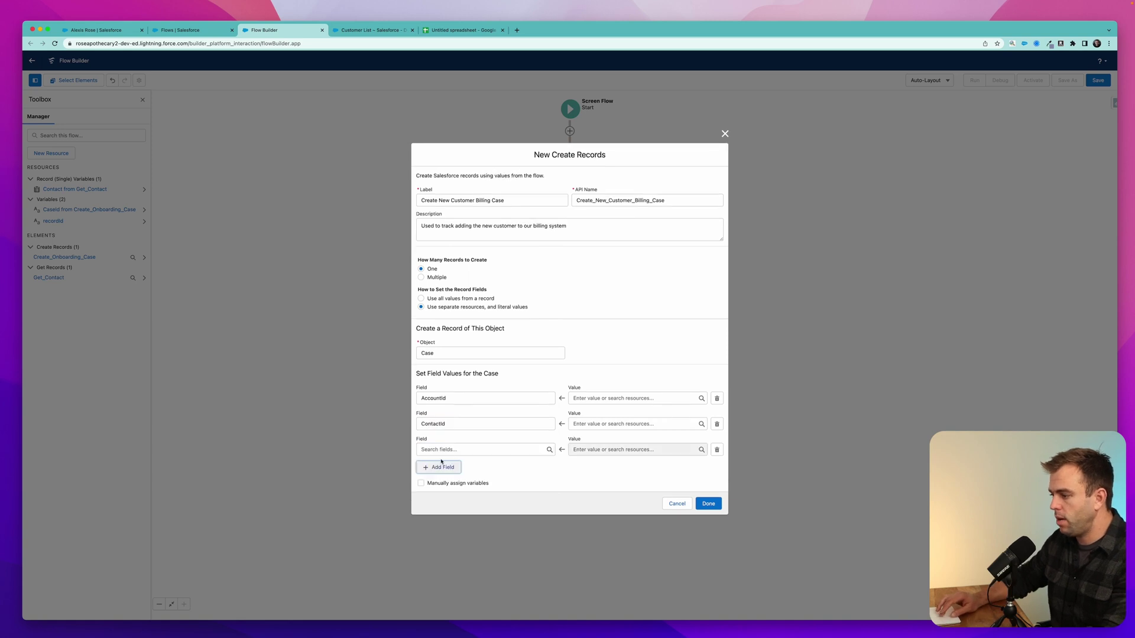
{"action": "left_click", "coordinate": [441, 450]}
{"action": "type", "text": "parent"}
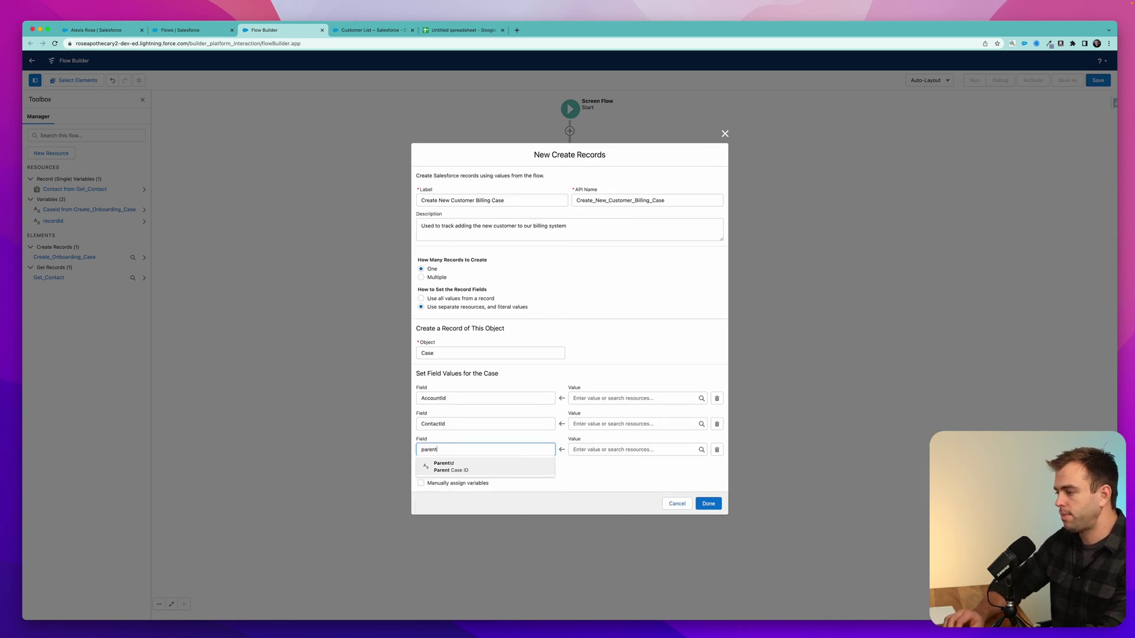
{"action": "left_click", "coordinate": [441, 467]}
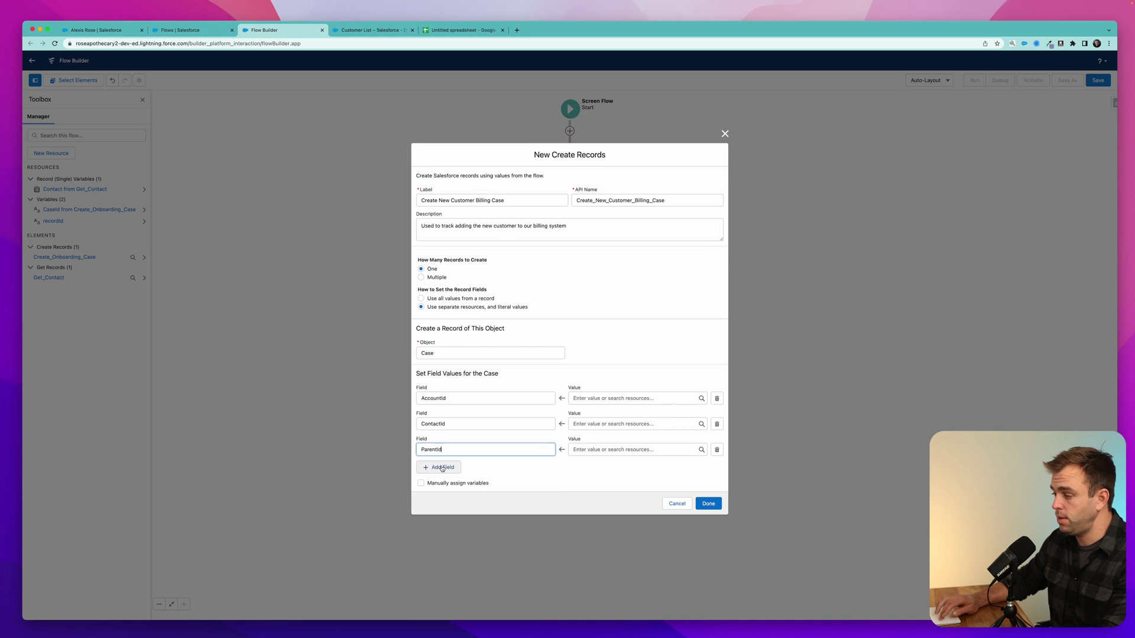
Set ParentId to the CaseId from Create_Onboarding_Case
{"action": "left_click", "coordinate": [584, 451]}
{"action": "scroll", "coordinate": [609, 518], "scroll_direction": "down", "scroll_amount": 3}
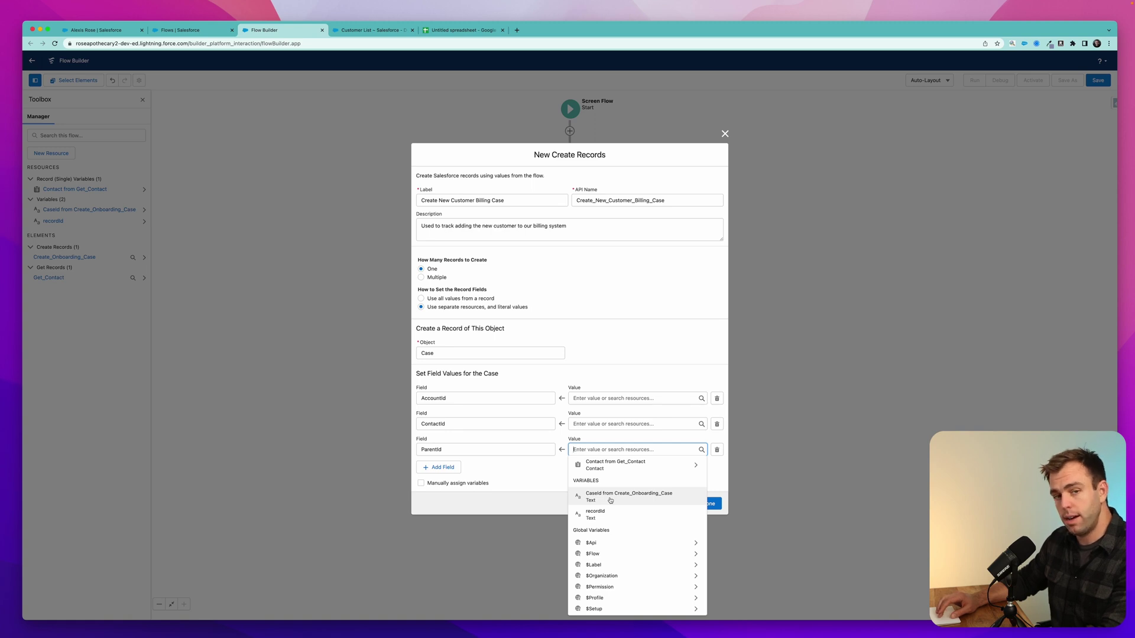
{"action": "left_click", "coordinate": [613, 499]}
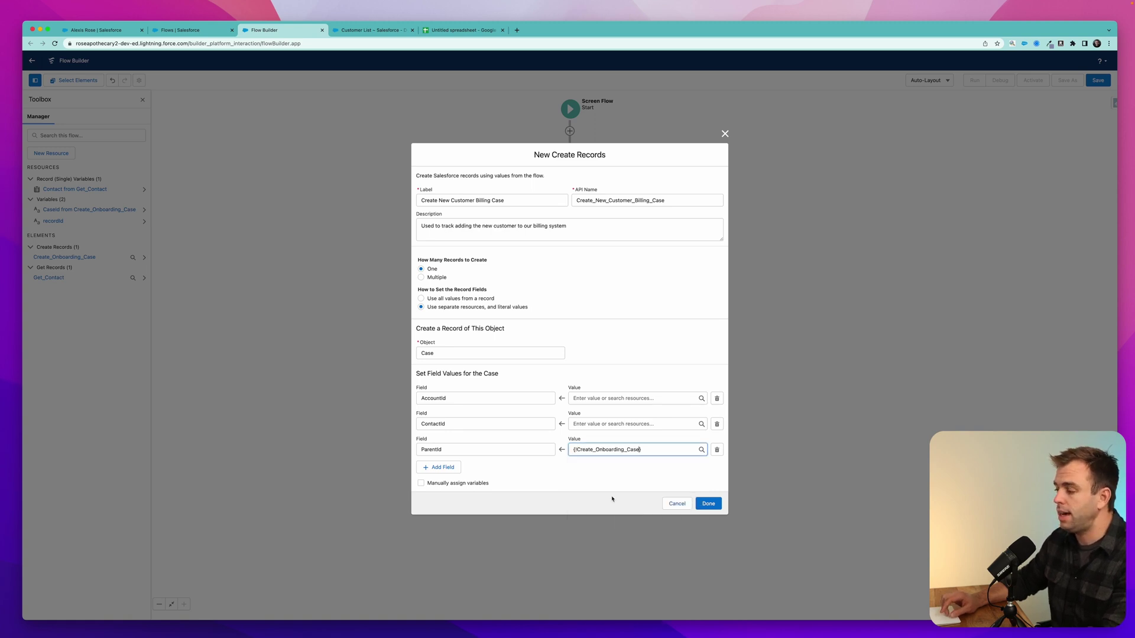
{"action": "left_click", "coordinate": [600, 482]}
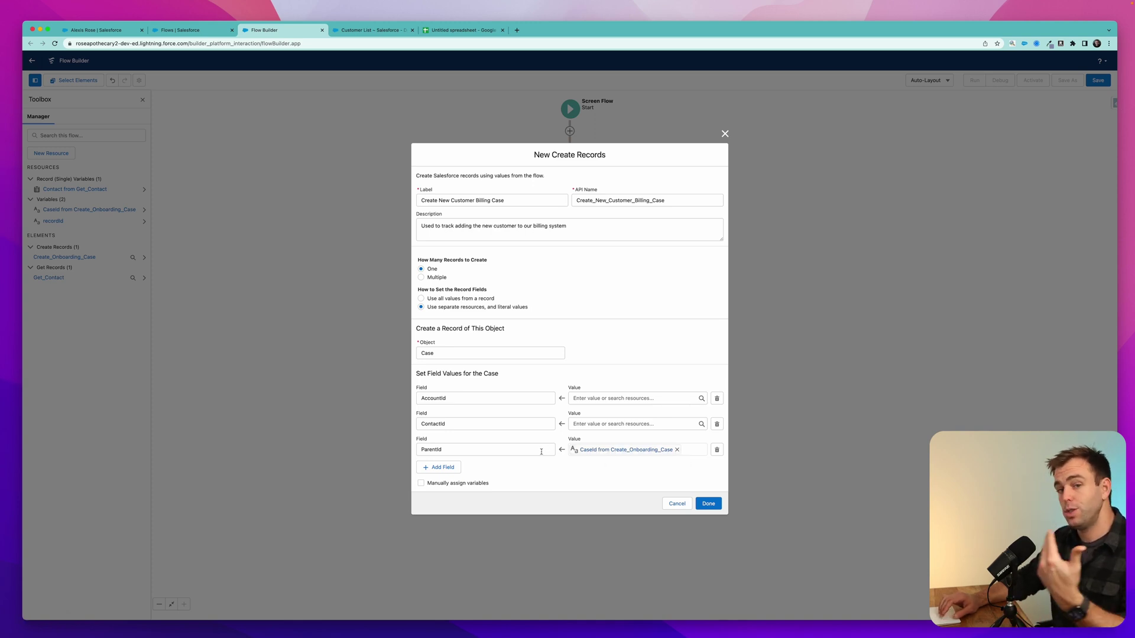
Fill ContactId and AccountId from the Get_Contact record, using its Account ID for AccountId
{"action": "left_click", "coordinate": [586, 421]}
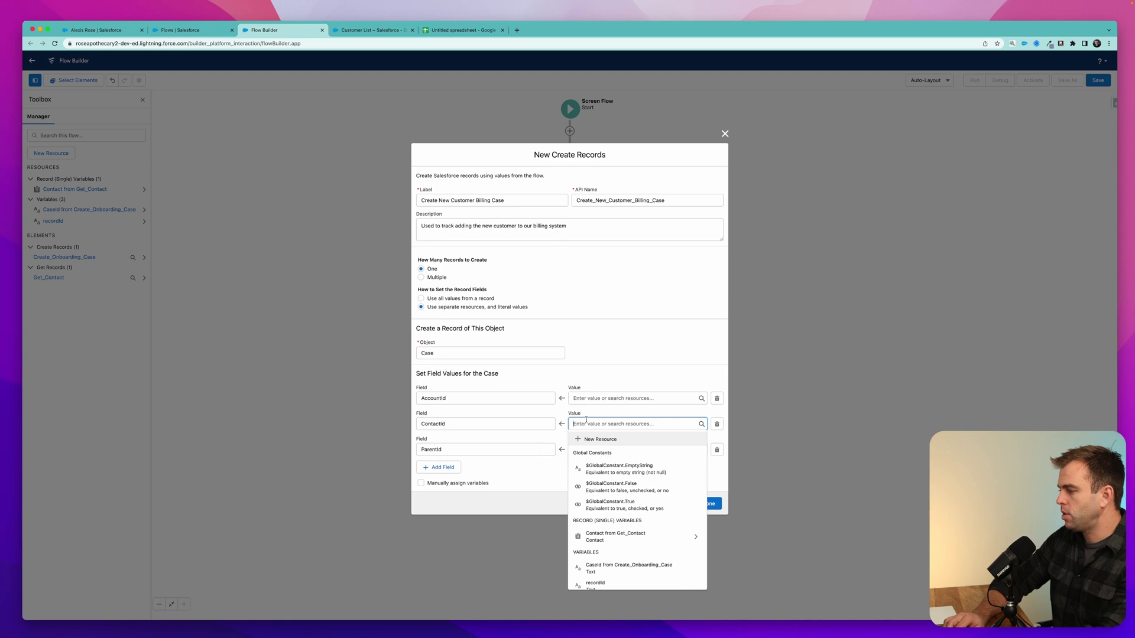
{"action": "type", "text": "reco"}
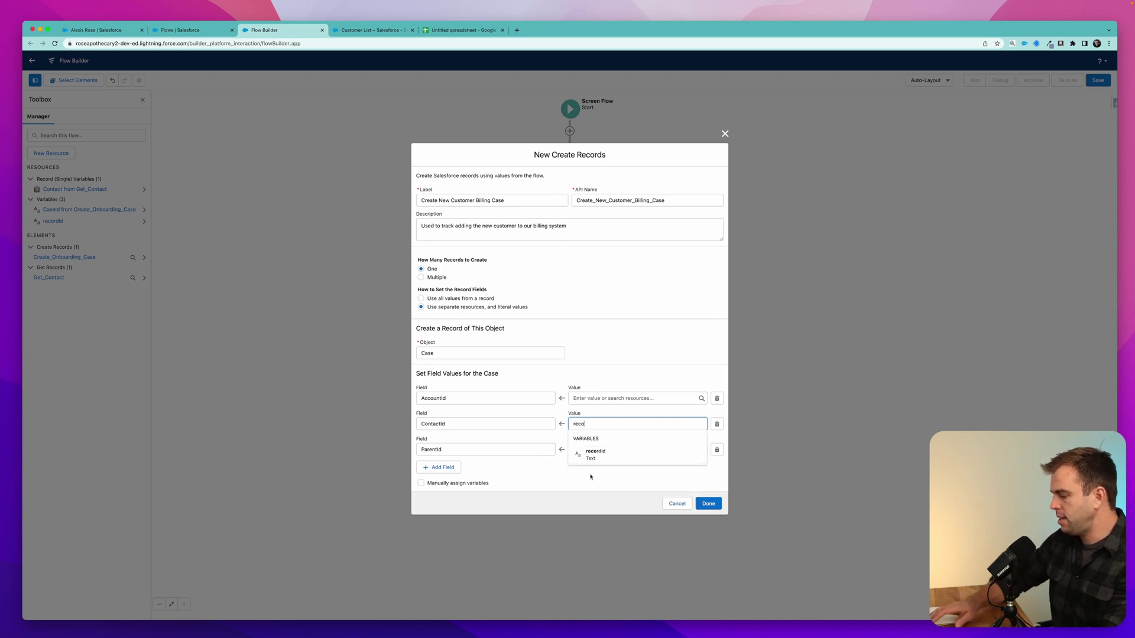
{"action": "key", "text": "BackSpace"}
{"action": "key", "text": "BackSpace"}
{"action": "key", "text": "BackSpace"}
{"action": "key", "text": "BackSpace"}
{"action": "type", "text": "cont"}
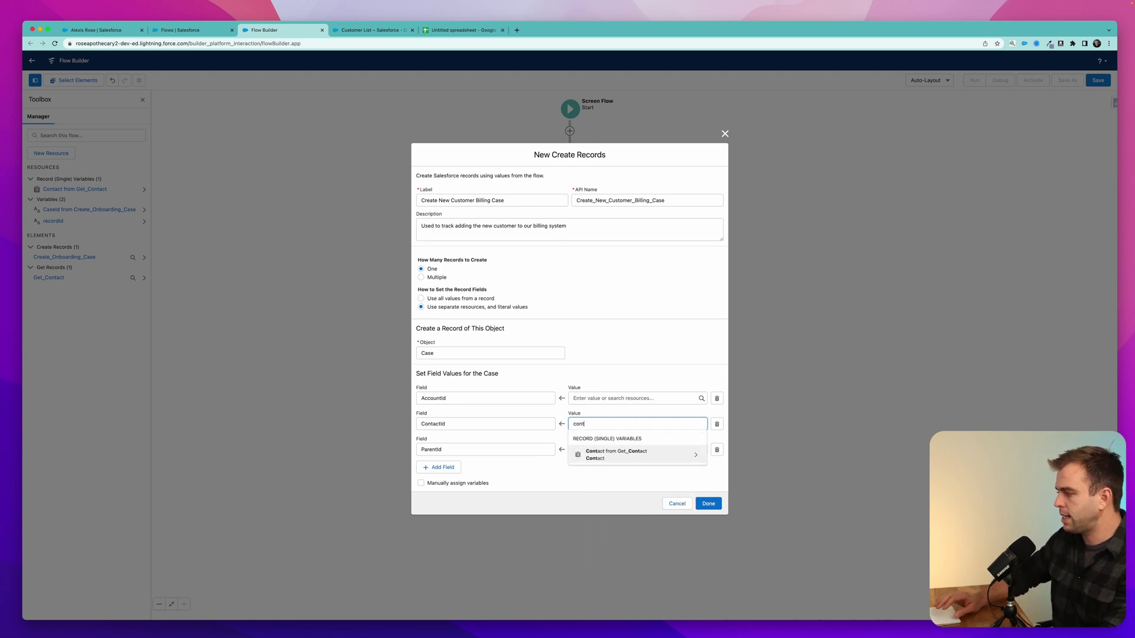
{"action": "left_click", "coordinate": [599, 451]}
{"action": "scroll", "coordinate": [632, 502], "scroll_direction": "down", "scroll_amount": 3}
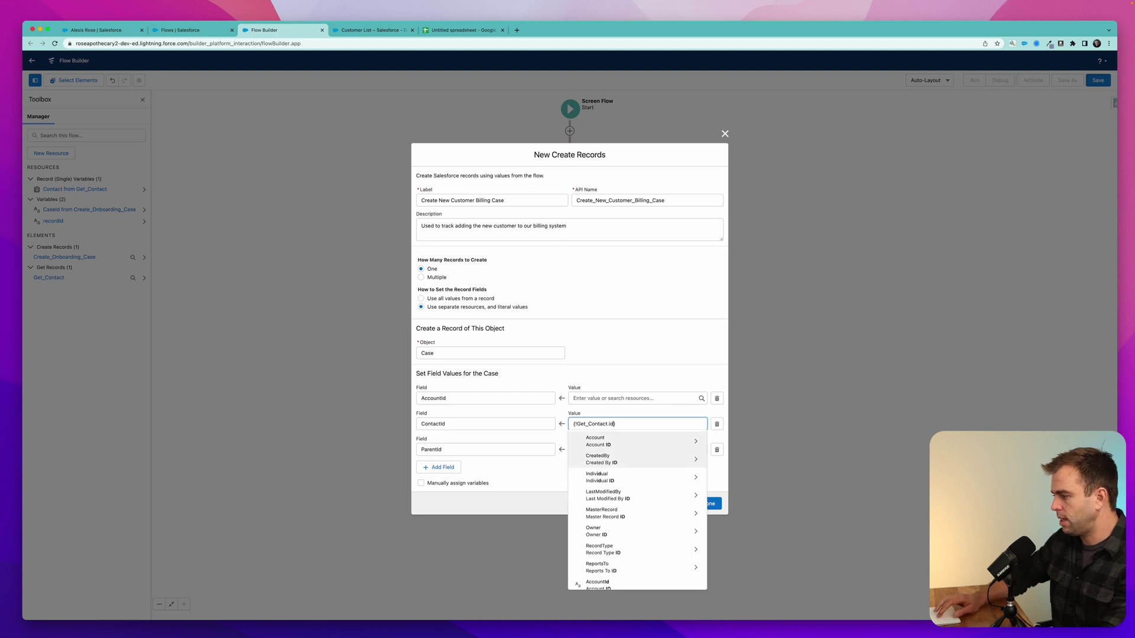
{"action": "left_click", "coordinate": [632, 398]}
{"action": "type", "text": "cont"}
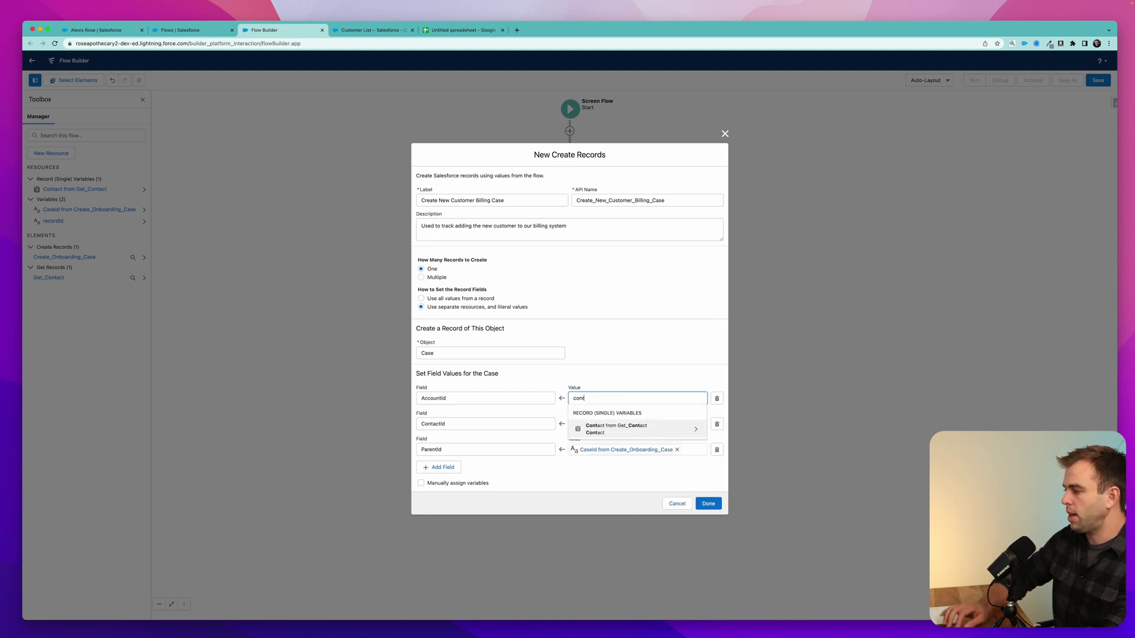
{"action": "left_click", "coordinate": [590, 425]}
{"action": "type", "text": "account"}
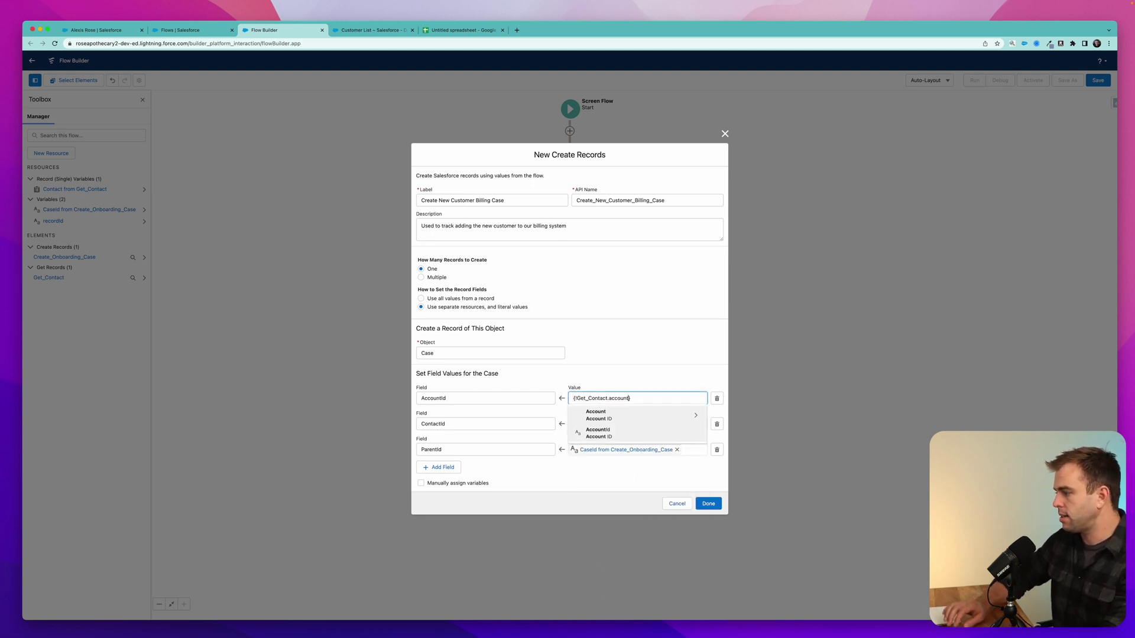
{"action": "left_click", "coordinate": [590, 433]}
Add a Subject field set to 'Add to Billing System' and confirm the record settings
{"action": "left_click", "coordinate": [453, 467]}
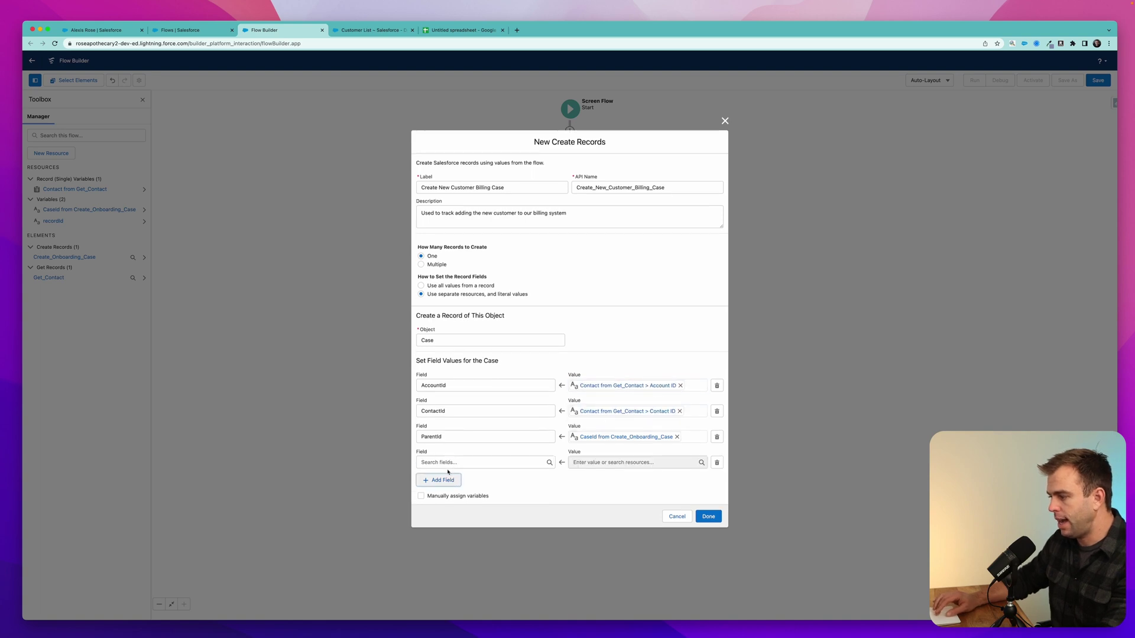
{"action": "left_click", "coordinate": [447, 464]}
{"action": "type", "text": "subjec"}
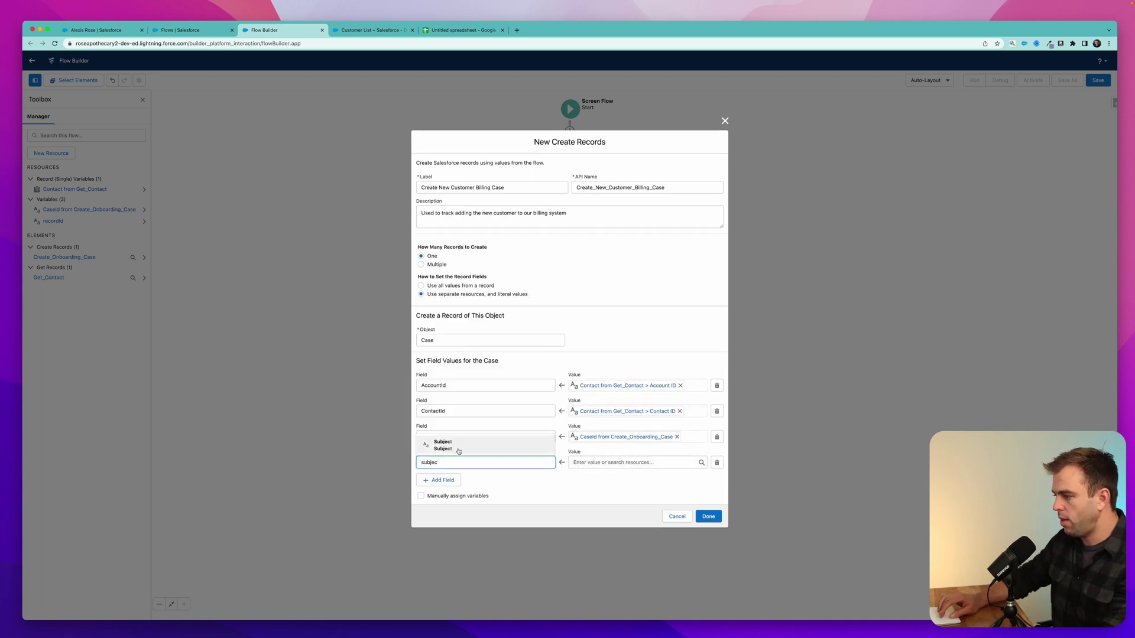
{"action": "left_click", "coordinate": [458, 451]}
{"action": "key", "text": "Tab"}
{"action": "type", "text": "Add to Billing Syste"}
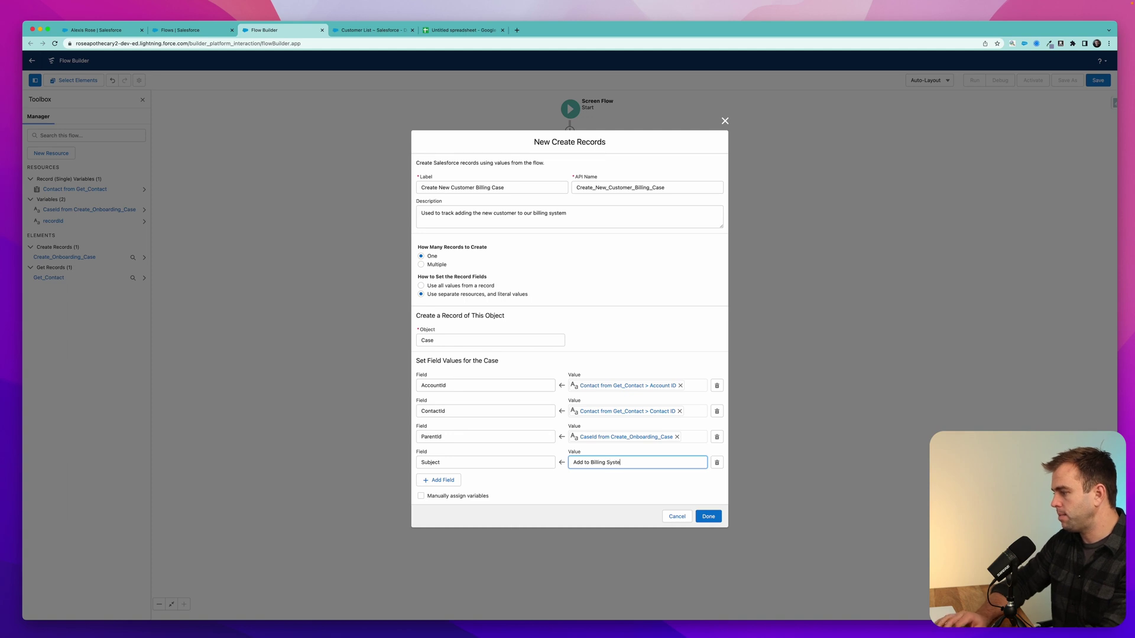
{"action": "left_click", "coordinate": [708, 516]}
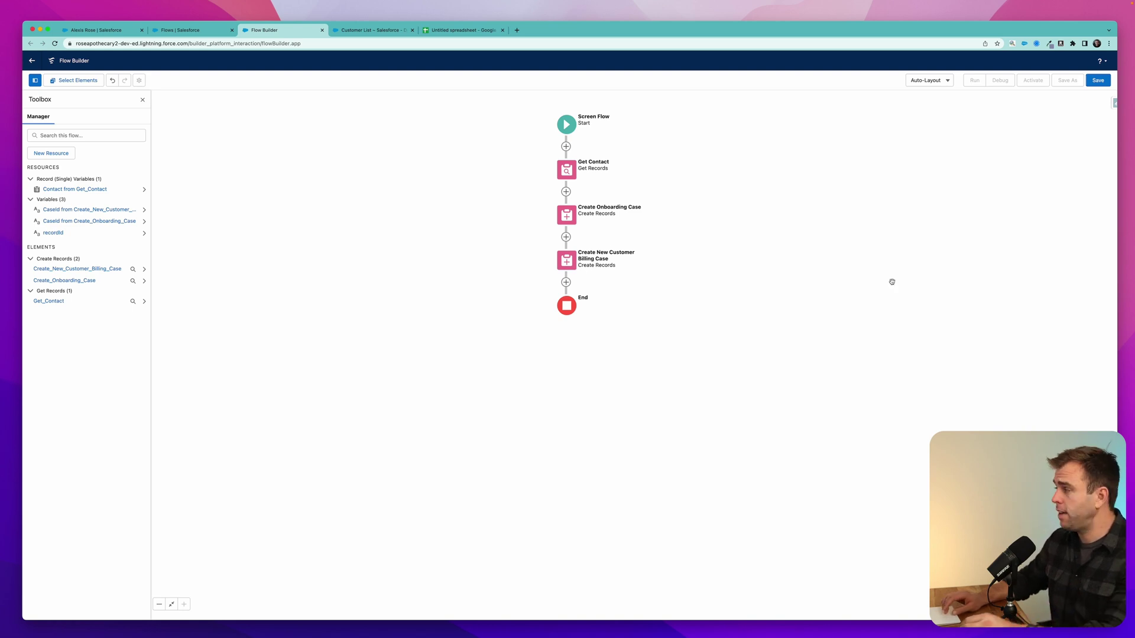
Save the flow from the toolbar
{"action": "left_click", "coordinate": [1097, 80]}
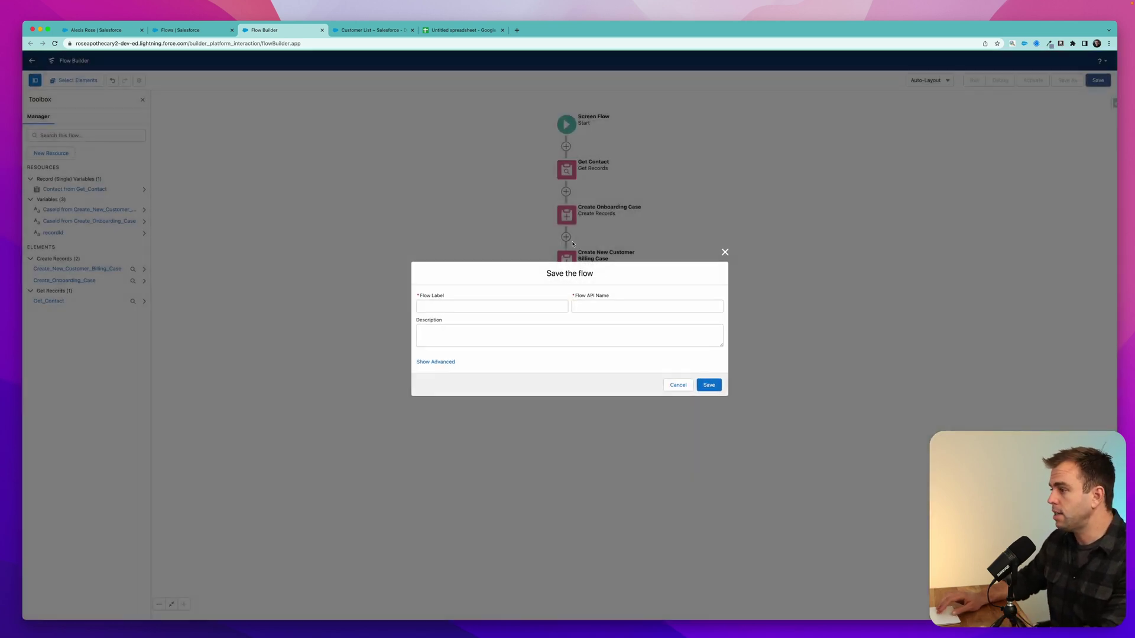
Save the flow with the label 'Contact - Create Onboarding Cases'
{"action": "left_click", "coordinate": [482, 307]}
{"action": "type", "text": "Contact -"}
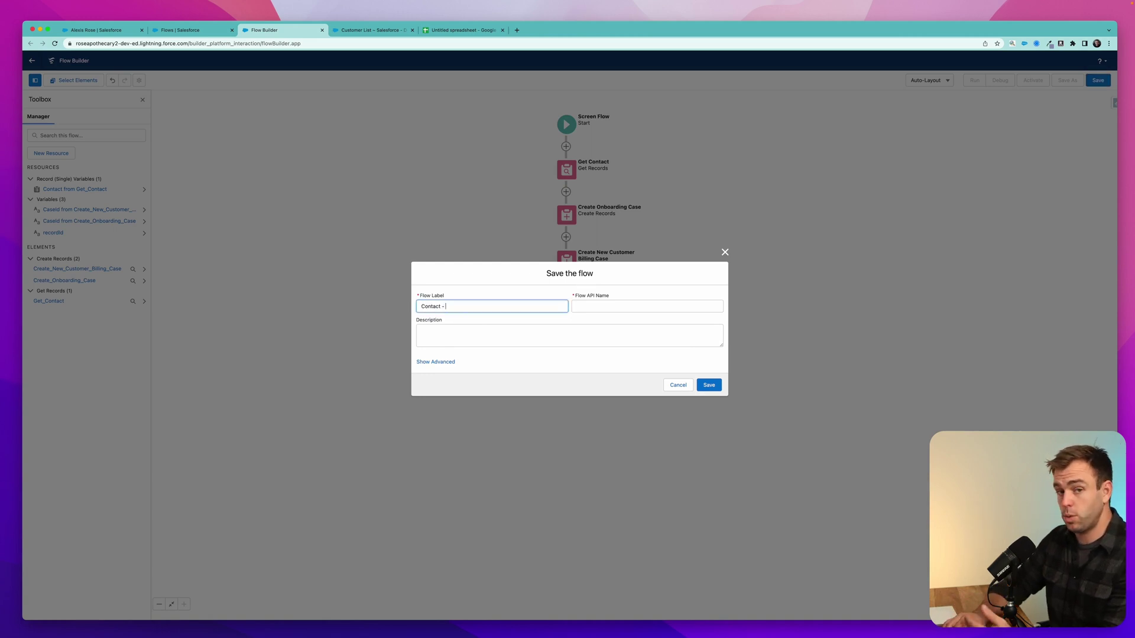
{"action": "type", "text": " C"}
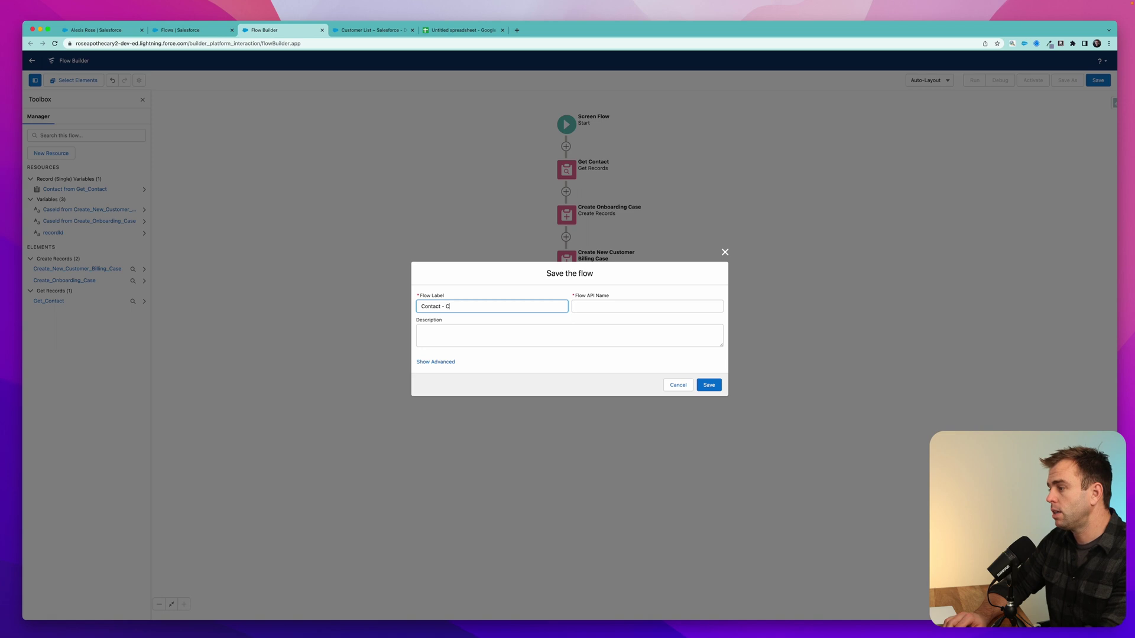
{"action": "type", "text": "reatie"}
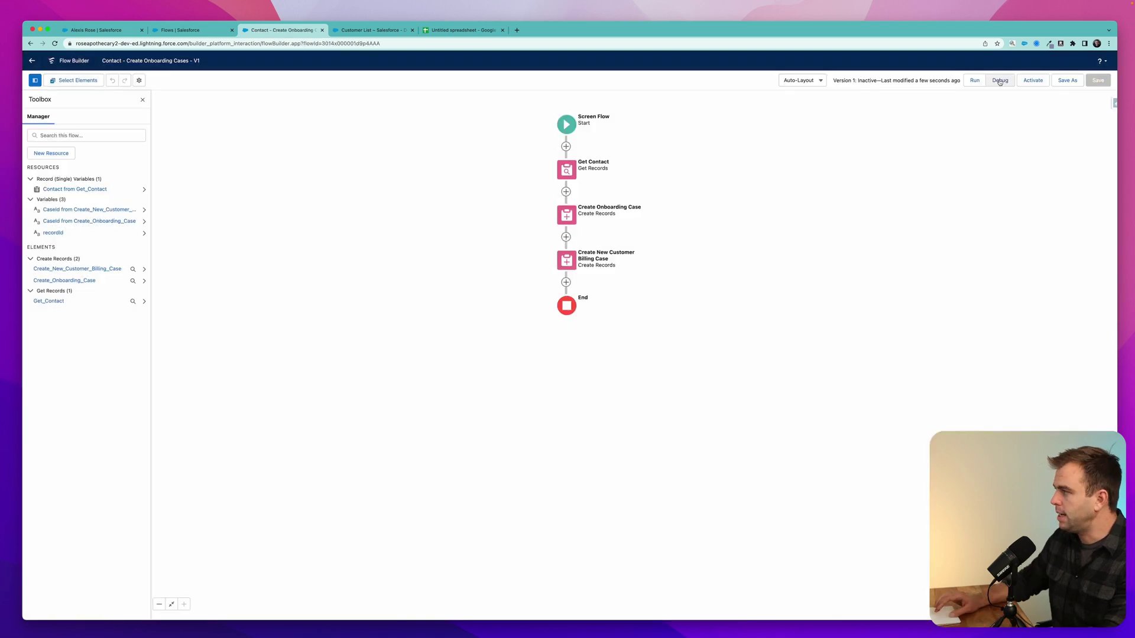
{"action": "left_click", "coordinate": [999, 79]}
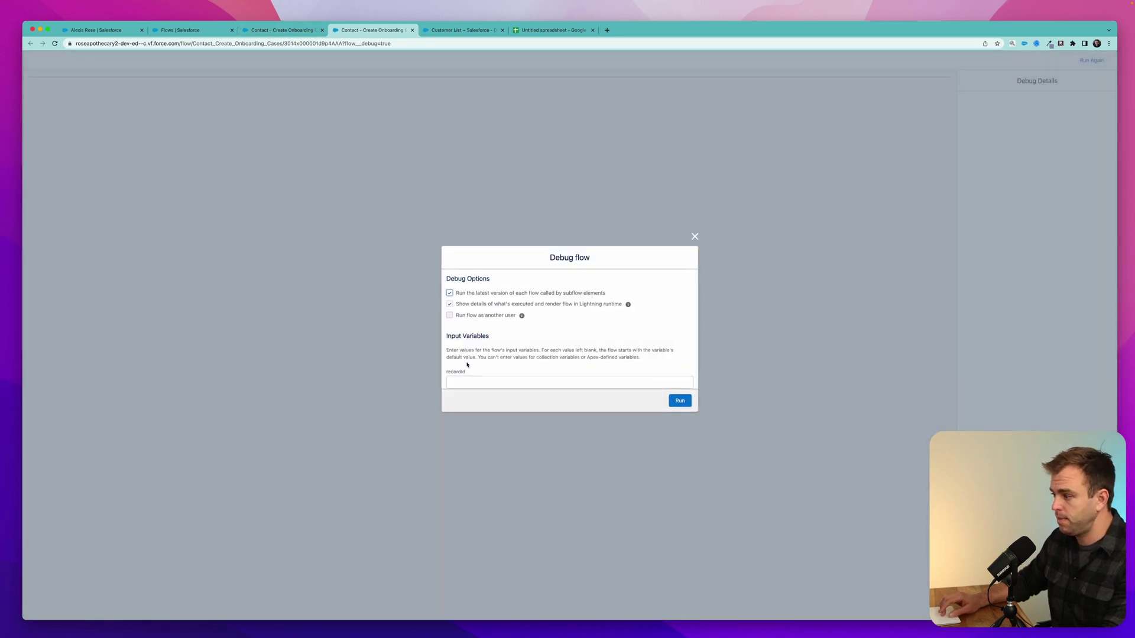
Debug-run the flow with the contact's record ID from its URL as recordId
{"action": "left_click", "coordinate": [459, 367]}
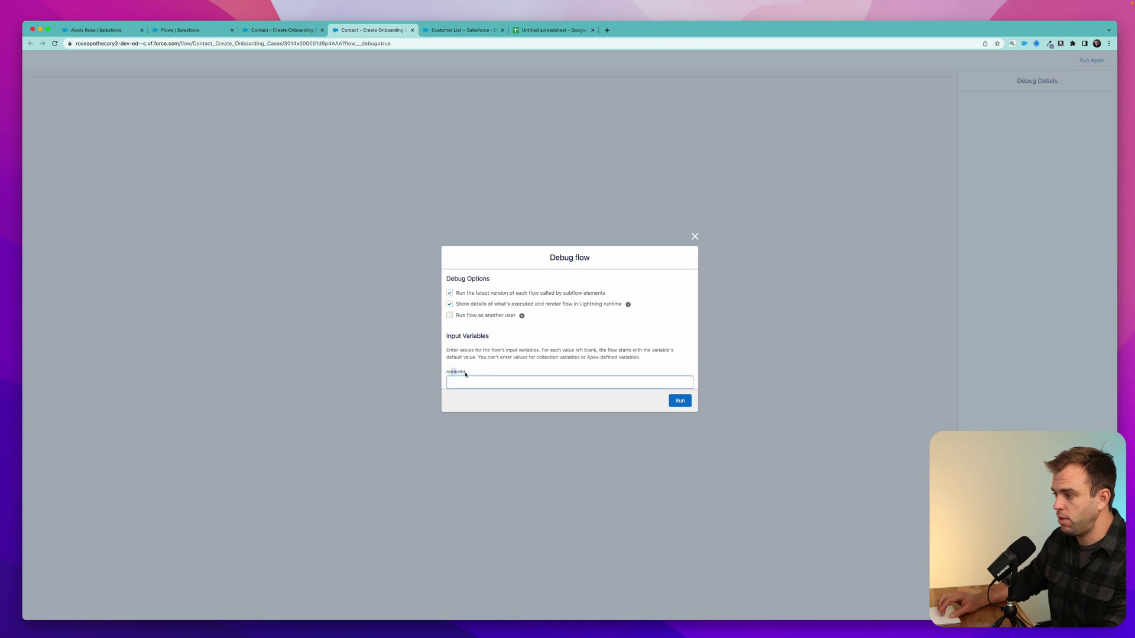
{"action": "left_click", "coordinate": [98, 30]}
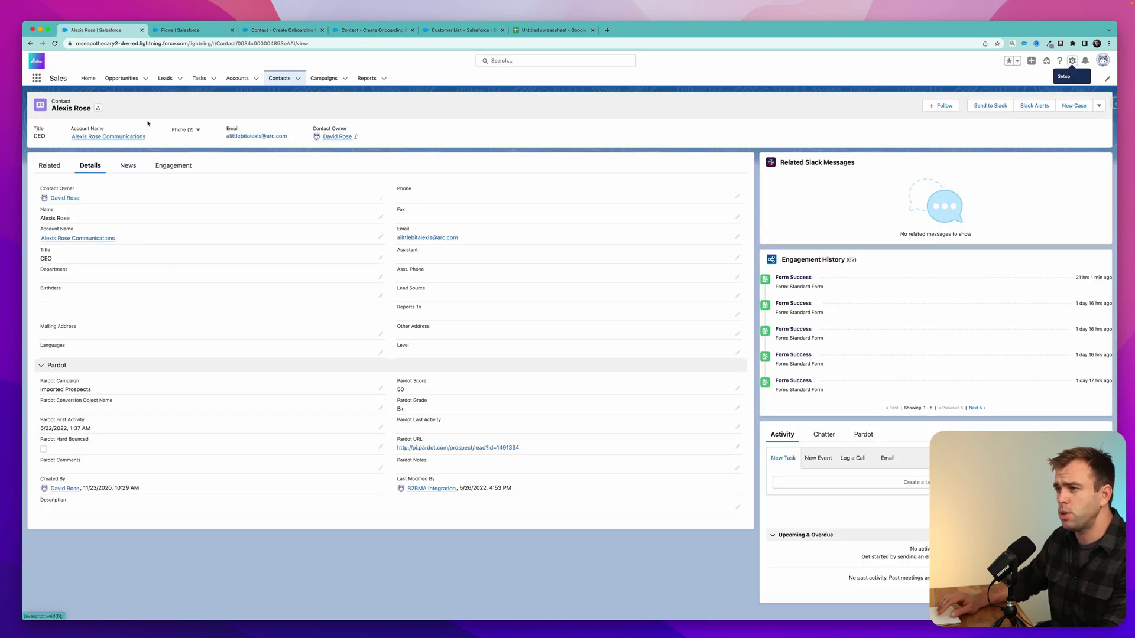
{"action": "double_click", "coordinate": [268, 43]}
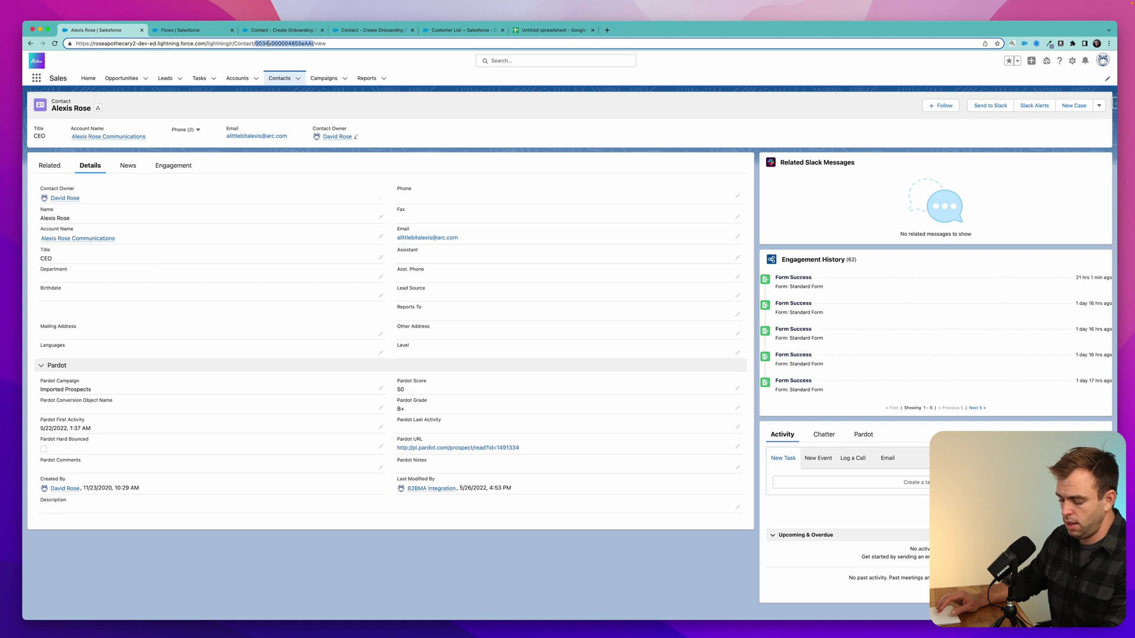
{"action": "key", "text": "super+c"}
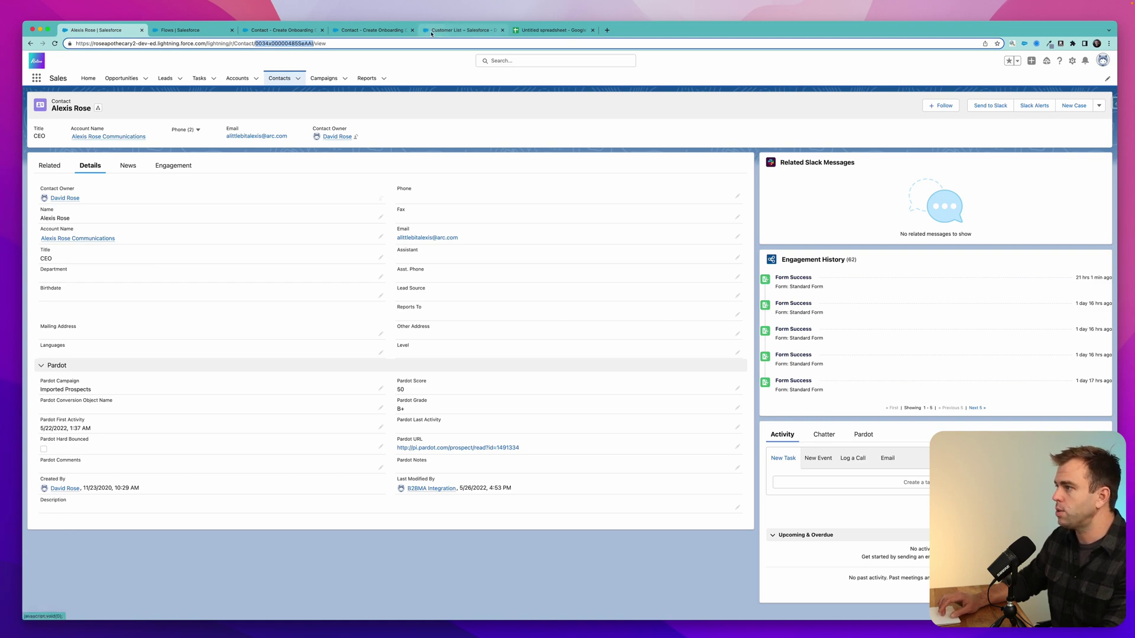
{"action": "left_click", "coordinate": [461, 29]}
{"action": "left_click", "coordinate": [371, 29]}
{"action": "key", "text": "super+v"}
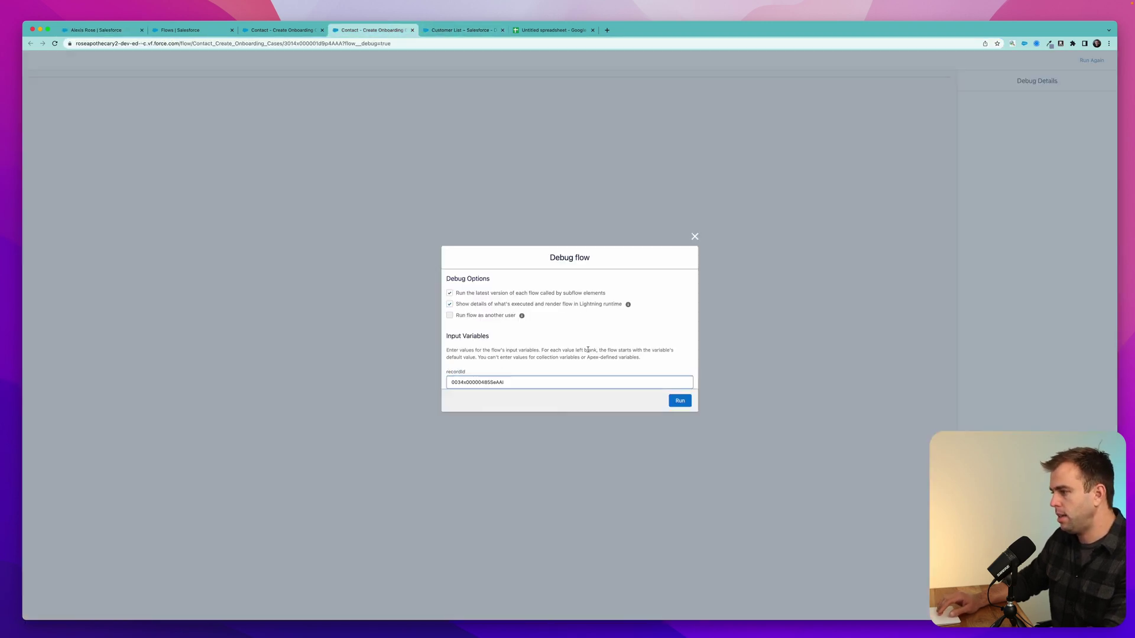
{"action": "left_click", "coordinate": [683, 402]}
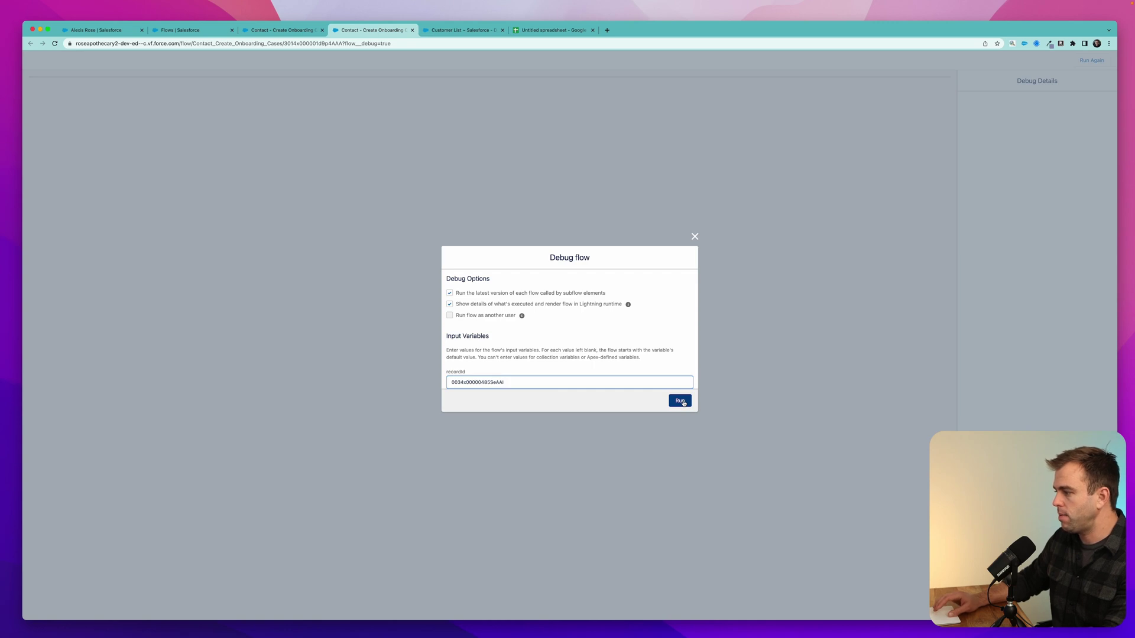
{"action": "left_click", "coordinate": [683, 402]}
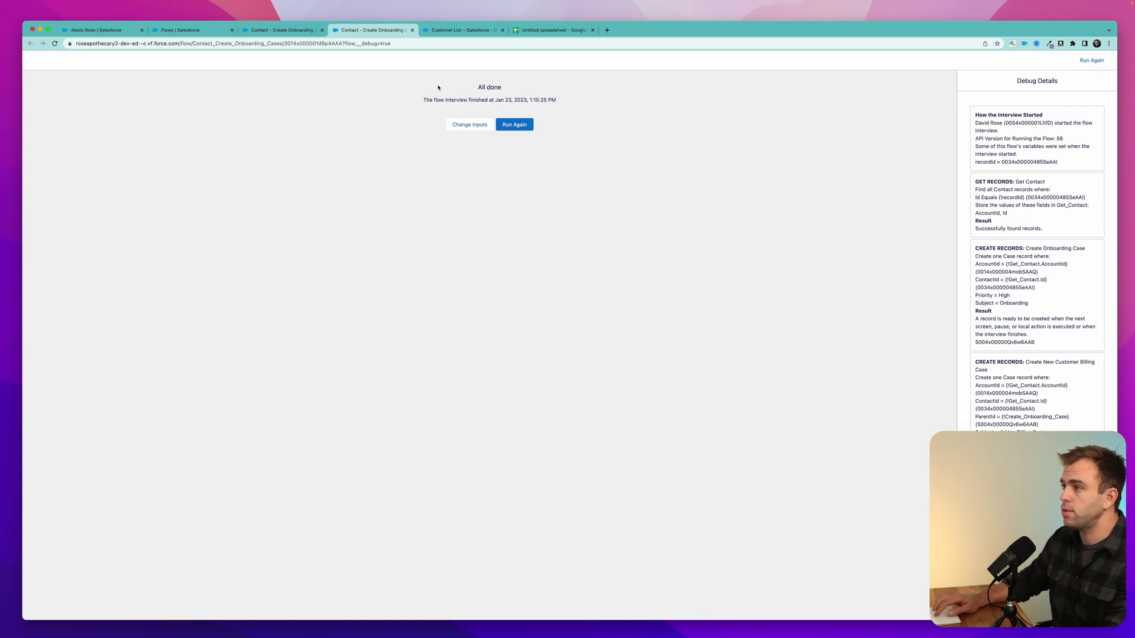
Activate the Contact - Create Onboarding Cases flow
{"action": "left_click", "coordinate": [306, 30]}
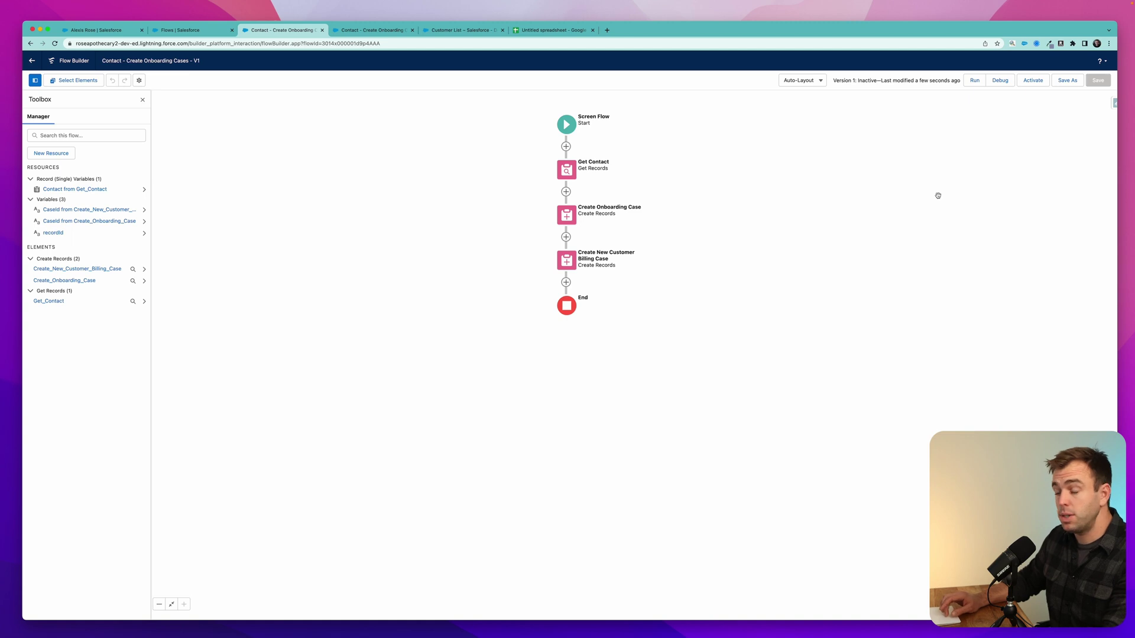
{"action": "left_click", "coordinate": [1033, 79]}
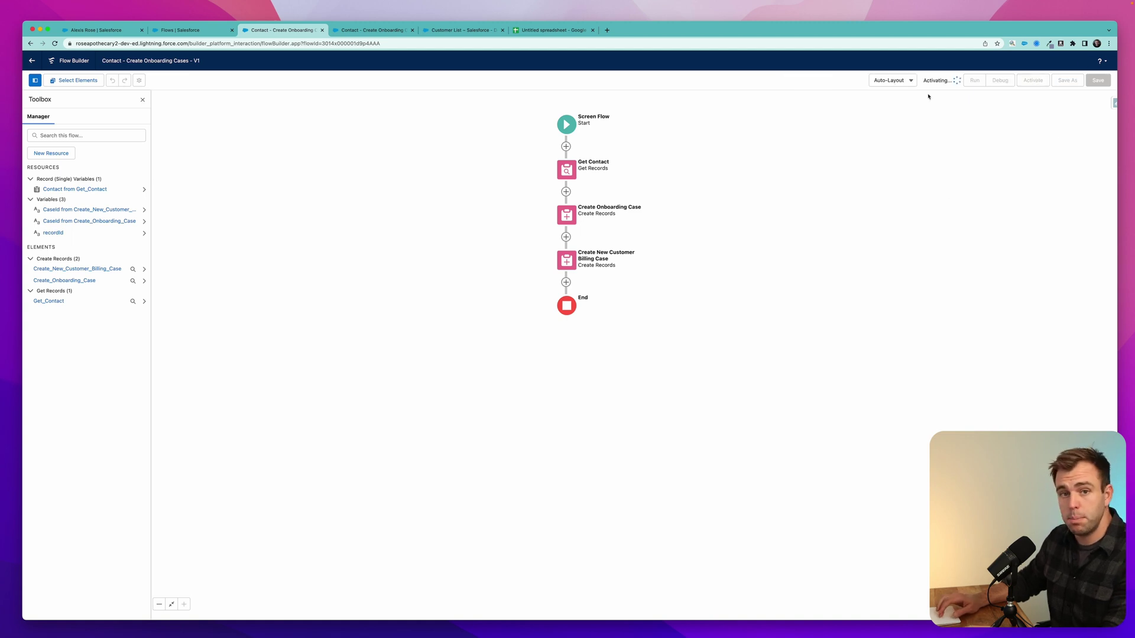
{"action": "left_click", "coordinate": [190, 31]}
Go to the Contact object's Buttons, Links, and Actions in Object Manager
{"action": "left_click", "coordinate": [127, 78]}
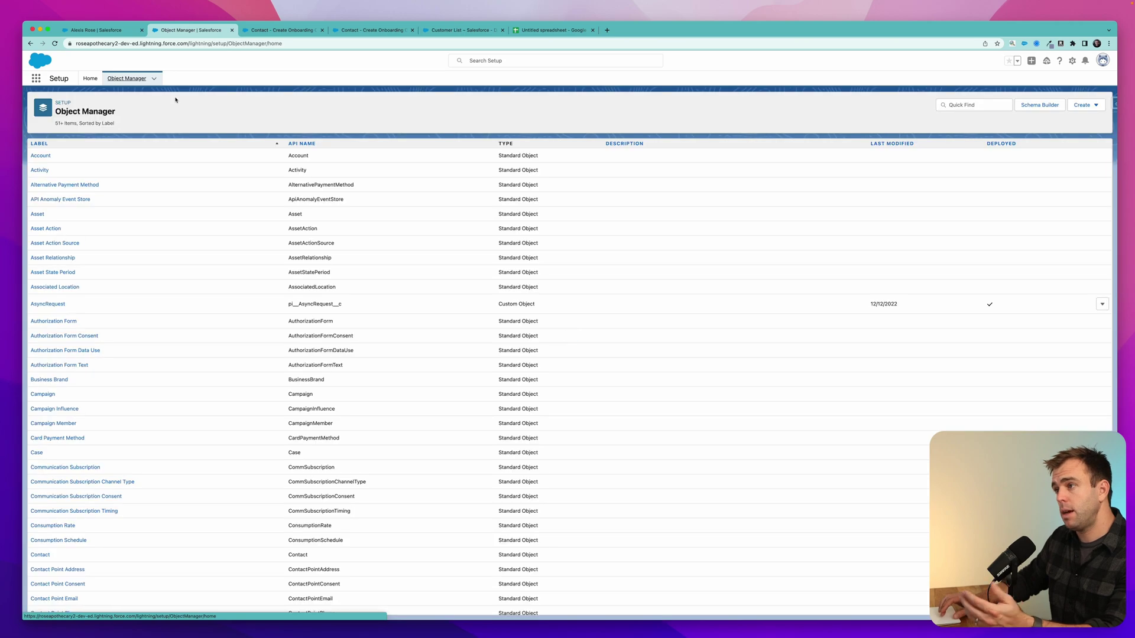
{"action": "left_click", "coordinate": [989, 105]}
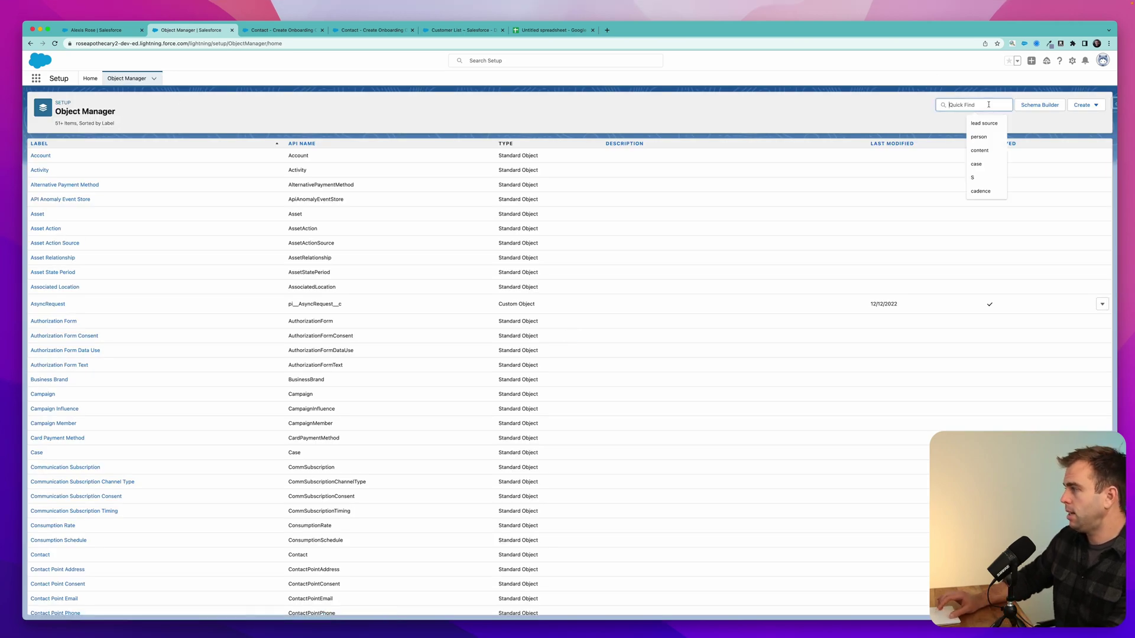
{"action": "type", "text": "contact"}
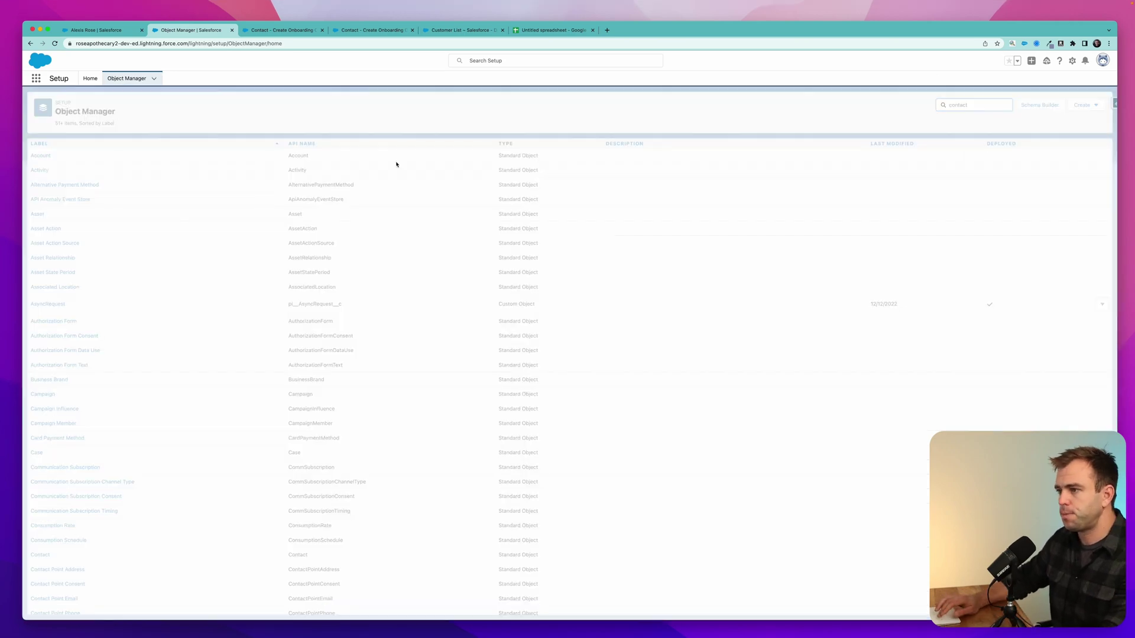
{"action": "left_click", "coordinate": [40, 156]}
{"action": "left_click", "coordinate": [55, 202]}
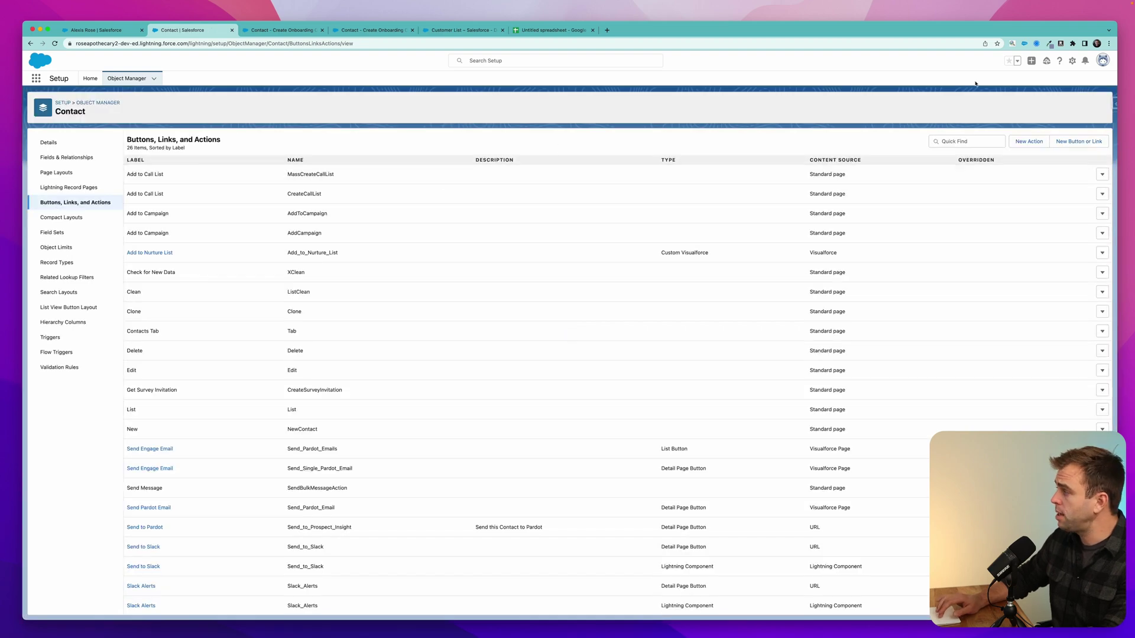
Create a Flow action 'Start onboarding' that launches Contact - Create Onboarding Cases
{"action": "left_click", "coordinate": [1029, 142]}
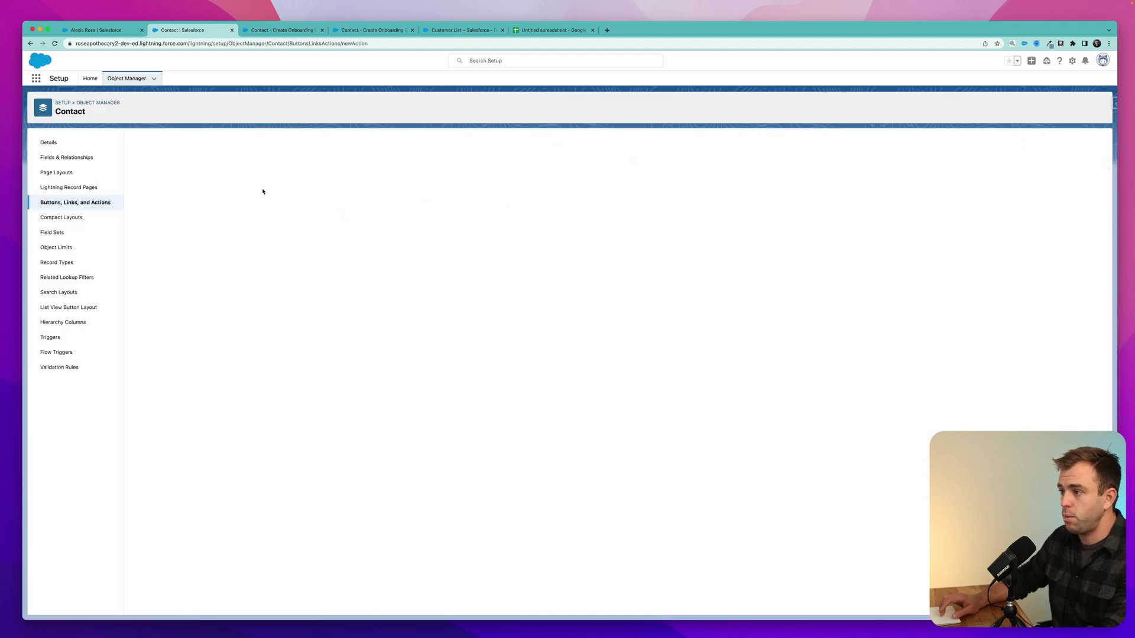
{"action": "left_click", "coordinate": [315, 187]}
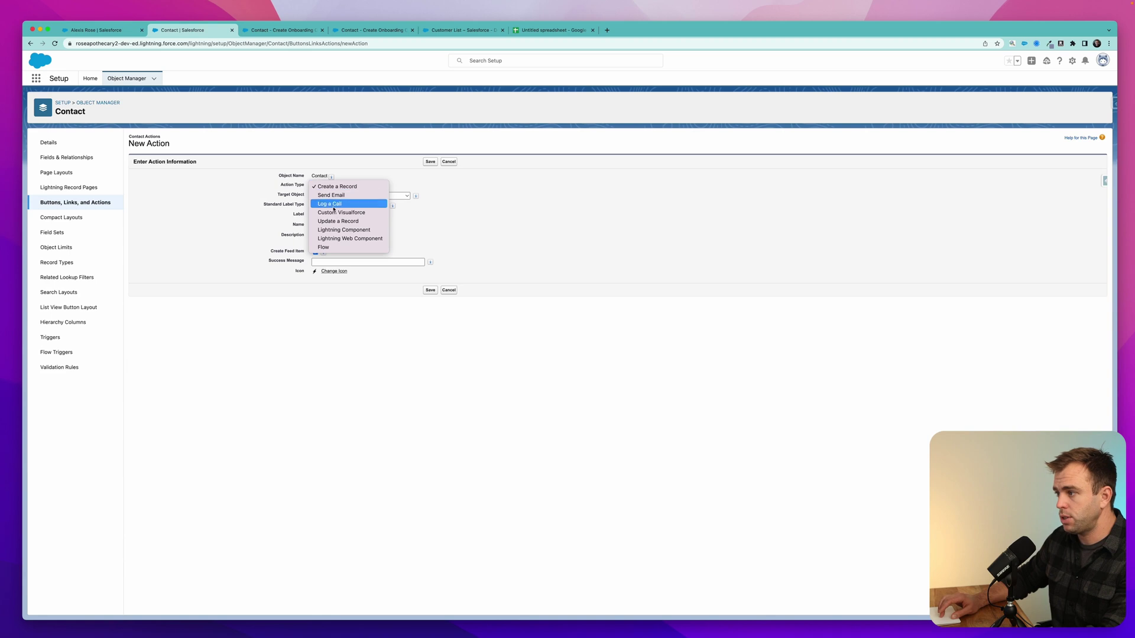
{"action": "left_click", "coordinate": [336, 248]}
{"action": "left_click", "coordinate": [349, 196]}
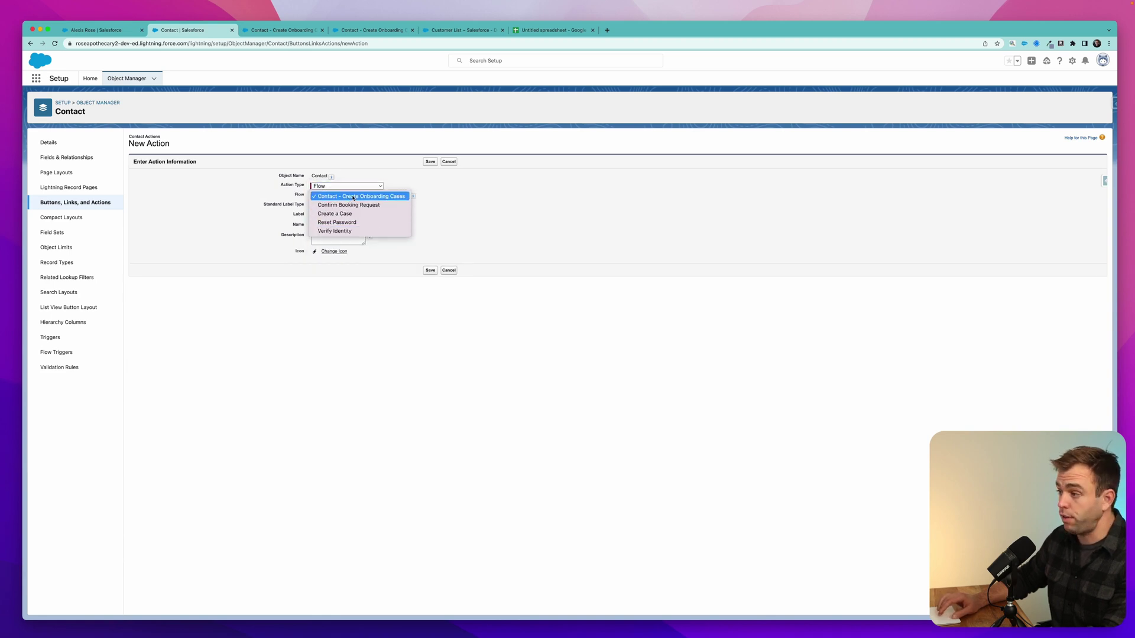
{"action": "left_click", "coordinate": [353, 197]}
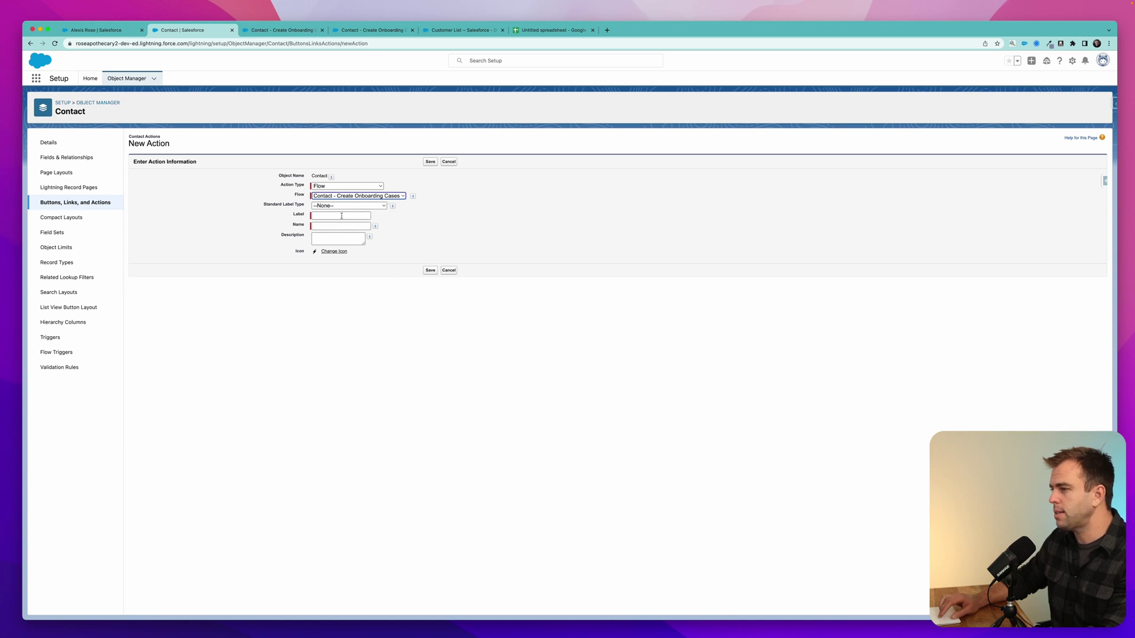
{"action": "left_click", "coordinate": [341, 216]}
{"action": "type", "text": "Start o"}
{"action": "type", "text": "nboarding"}
{"action": "left_click", "coordinate": [430, 271]}
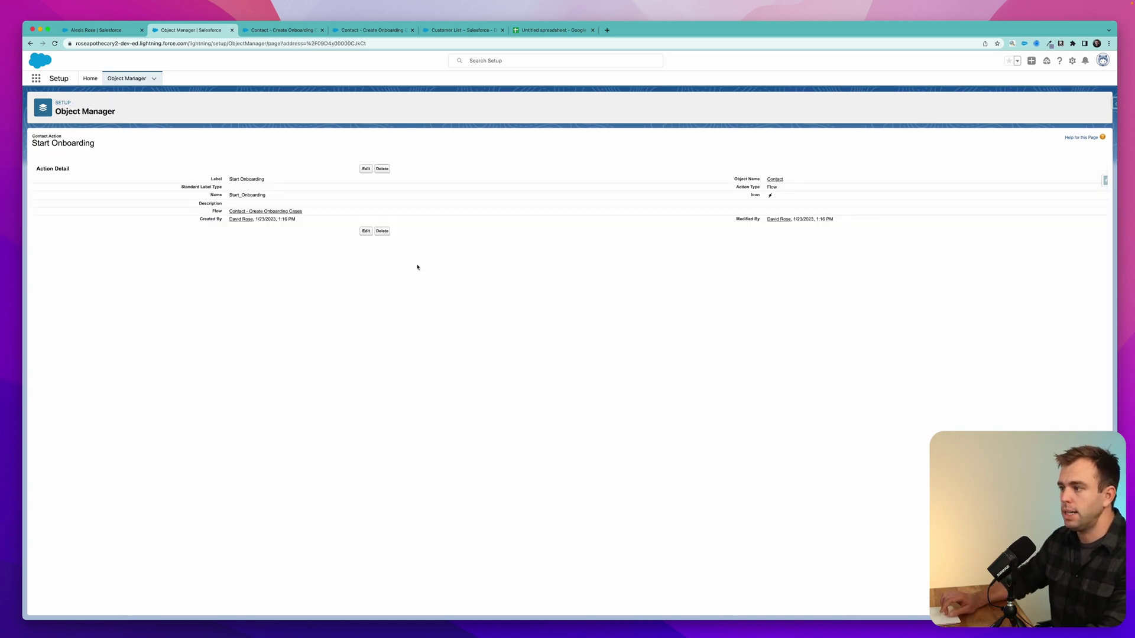
{"action": "left_click", "coordinate": [136, 81]}
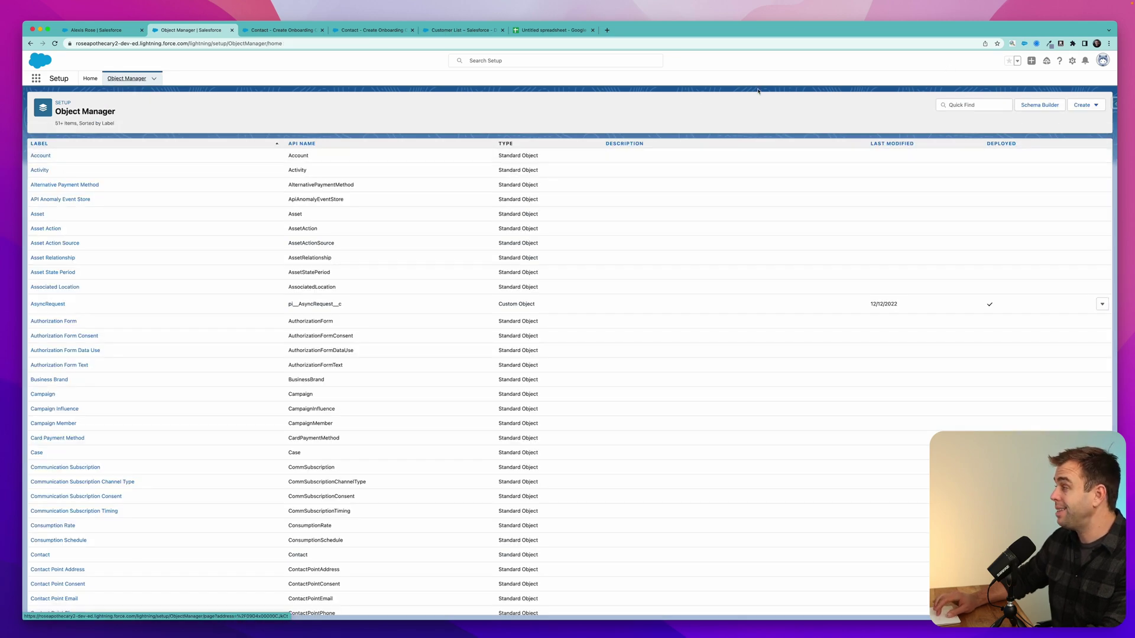
Open the Contact Layout from the Contact object's Page Layouts
{"action": "left_click", "coordinate": [970, 104]}
{"action": "type", "text": "conta"}
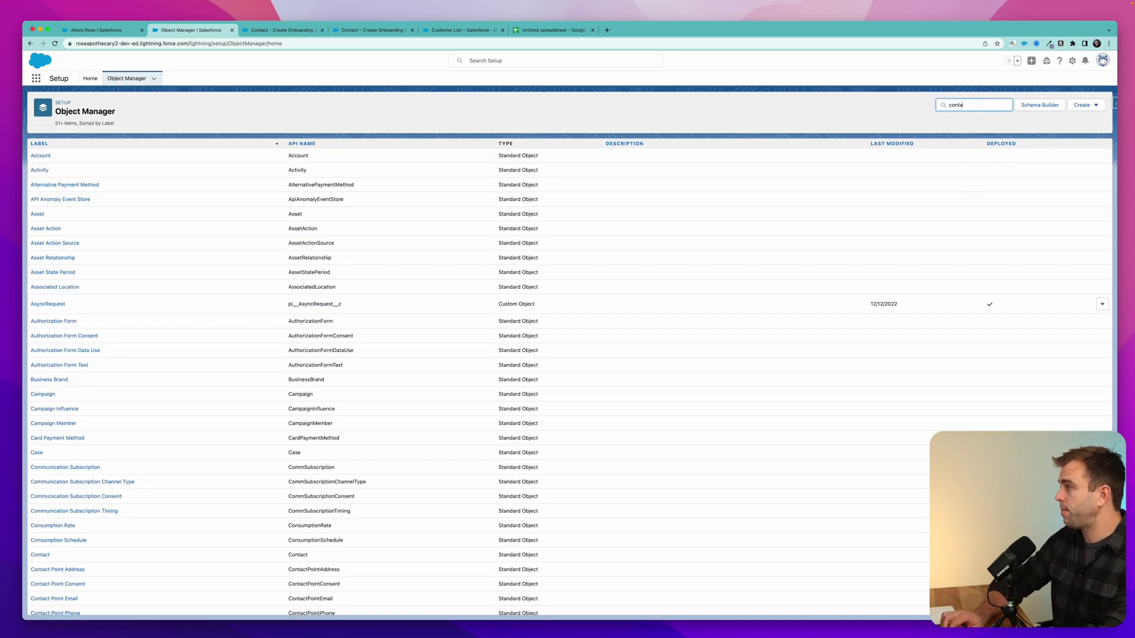
{"action": "left_click", "coordinate": [37, 156]}
{"action": "left_click", "coordinate": [51, 173]}
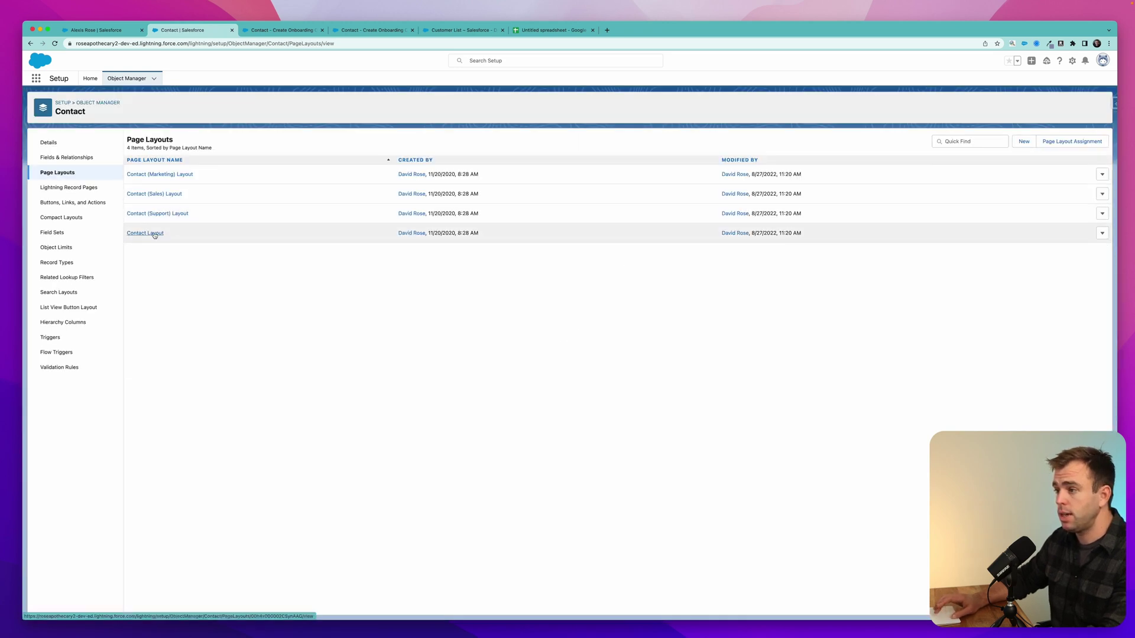
{"action": "left_click", "coordinate": [154, 234]}
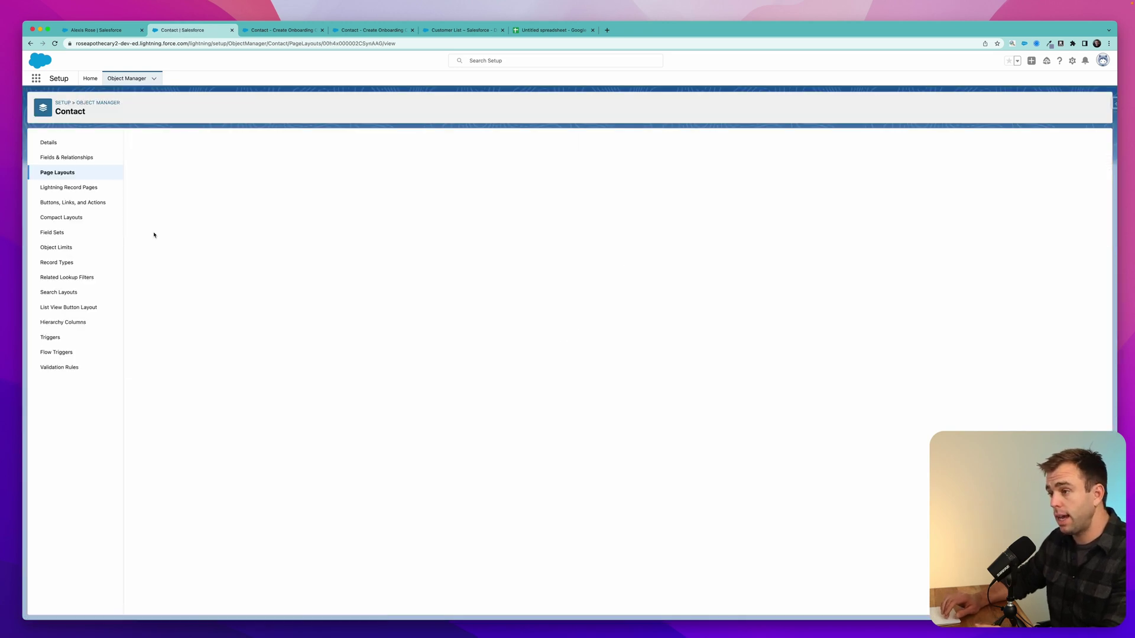
Add Start Onboarding to the Lightning Experience actions, save the layout, and reload the contact
{"action": "scroll", "coordinate": [168, 173], "scroll_direction": "down", "scroll_amount": 1}
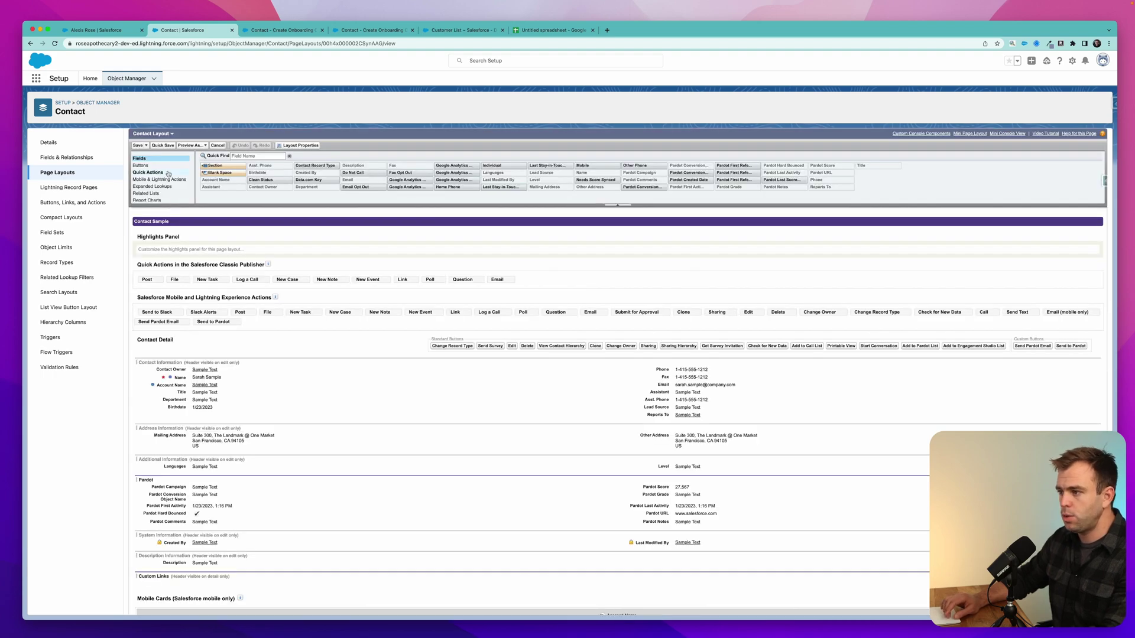
{"action": "left_click", "coordinate": [168, 173]}
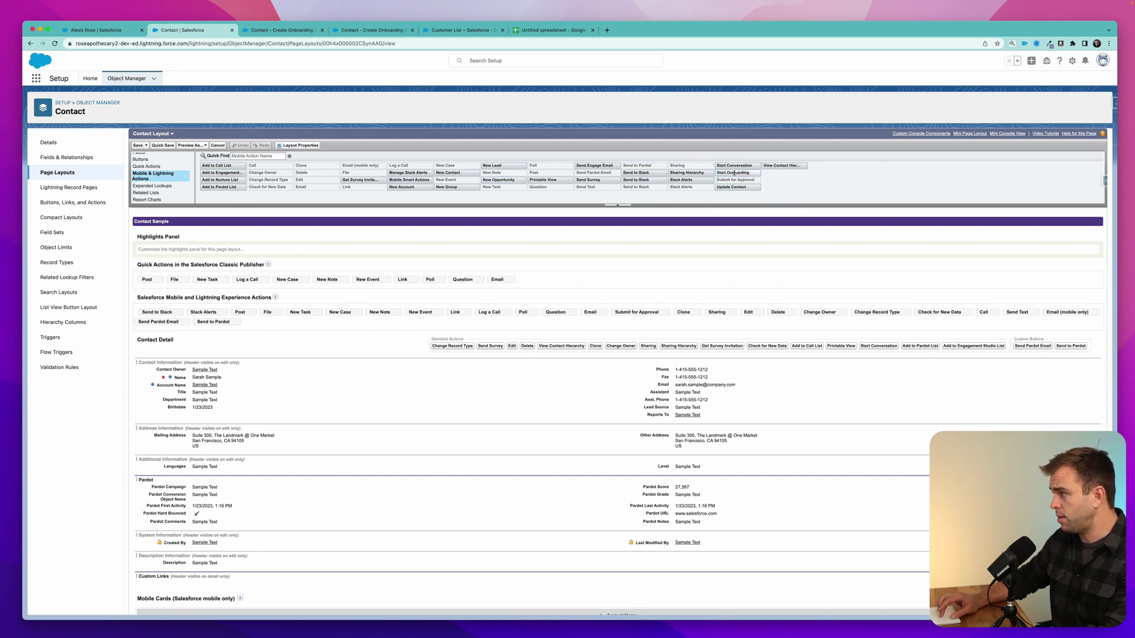
{"action": "left_click_drag", "start_coordinate": [741, 173], "coordinate": [142, 318]}
{"action": "left_click", "coordinate": [140, 145]}
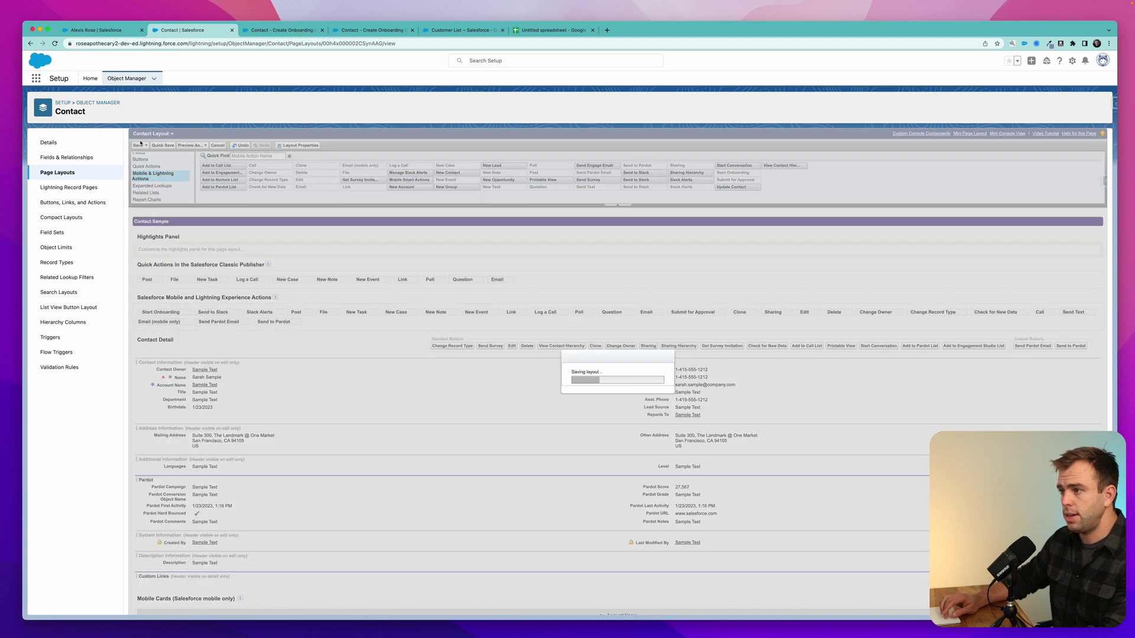
{"action": "left_click", "coordinate": [98, 30]}
{"action": "key", "text": "super+r"}
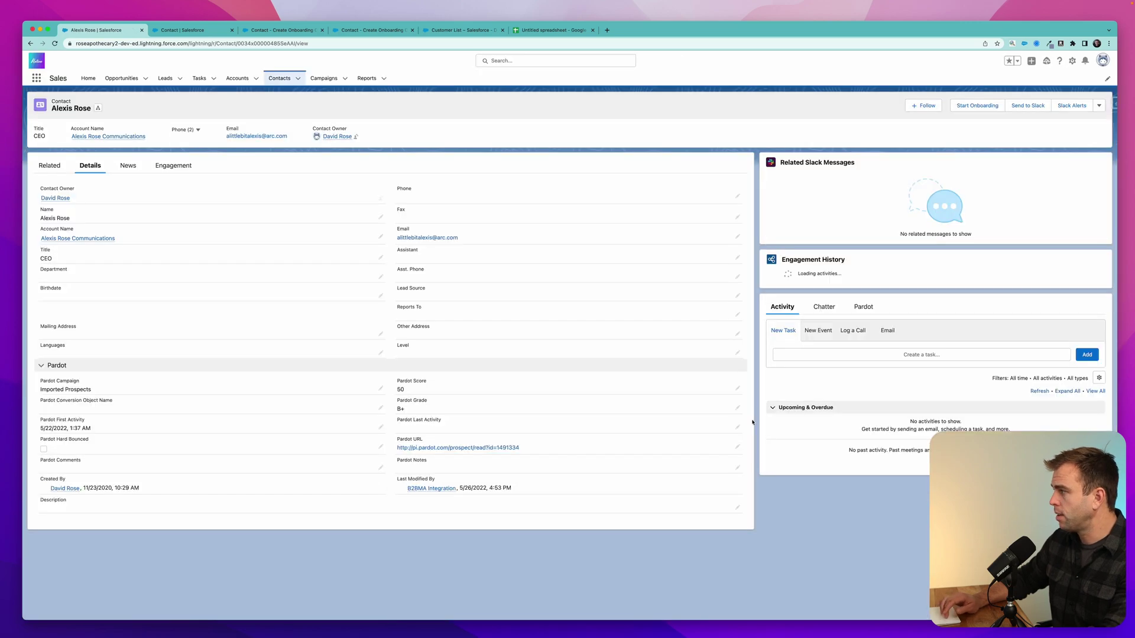
Run Start Onboarding on the contact, then view its related cases
{"action": "left_click", "coordinate": [977, 108]}
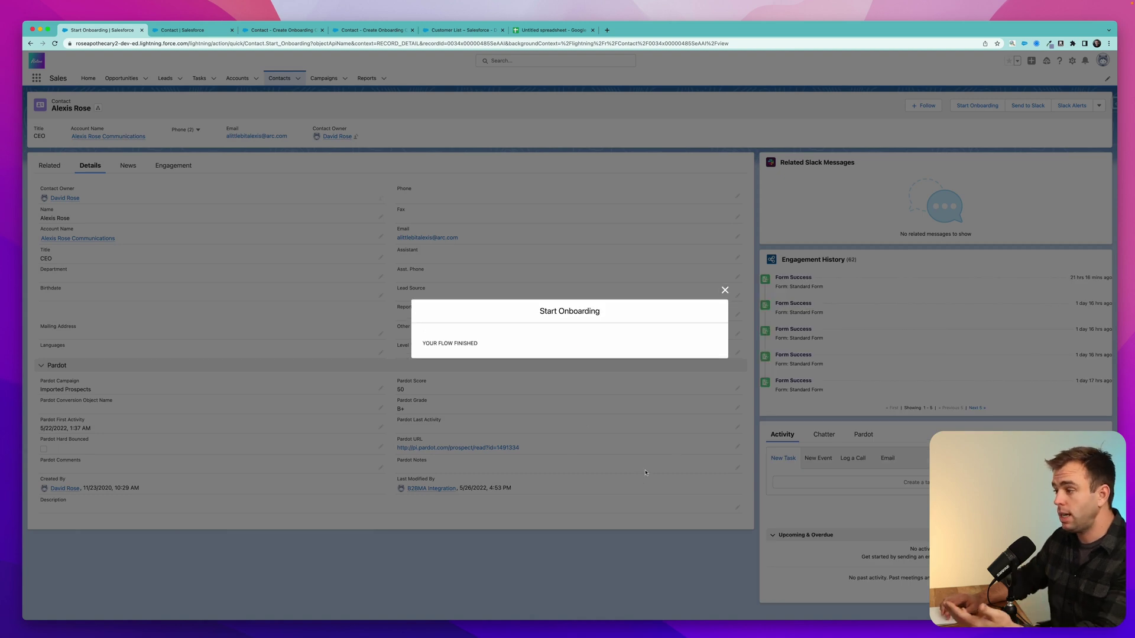
{"action": "left_click", "coordinate": [725, 290]}
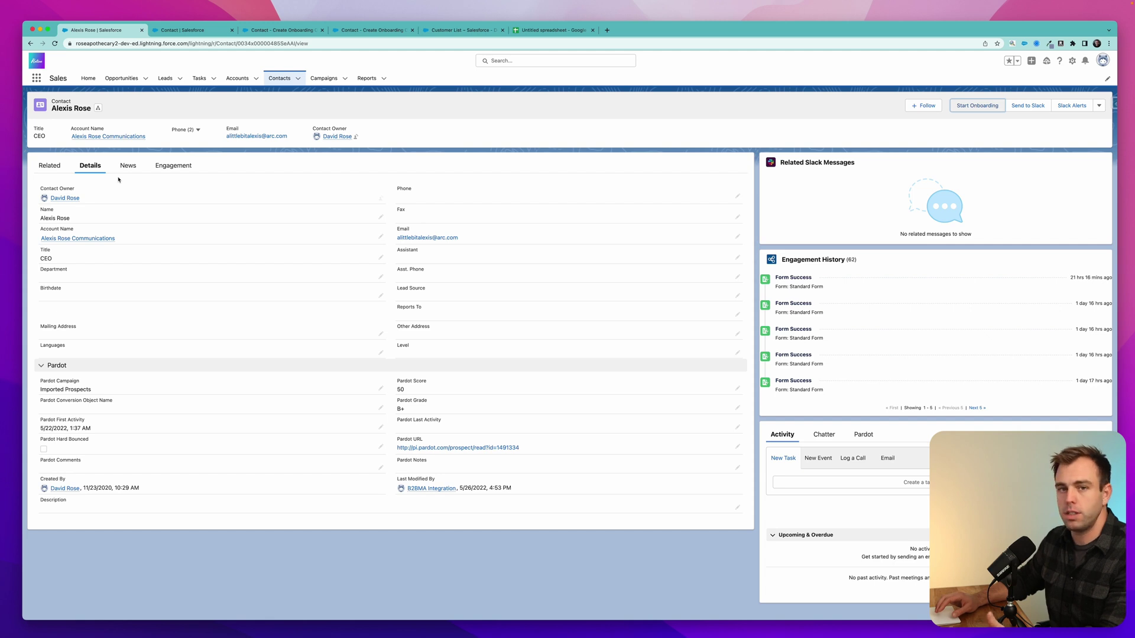
{"action": "left_click", "coordinate": [50, 166]}
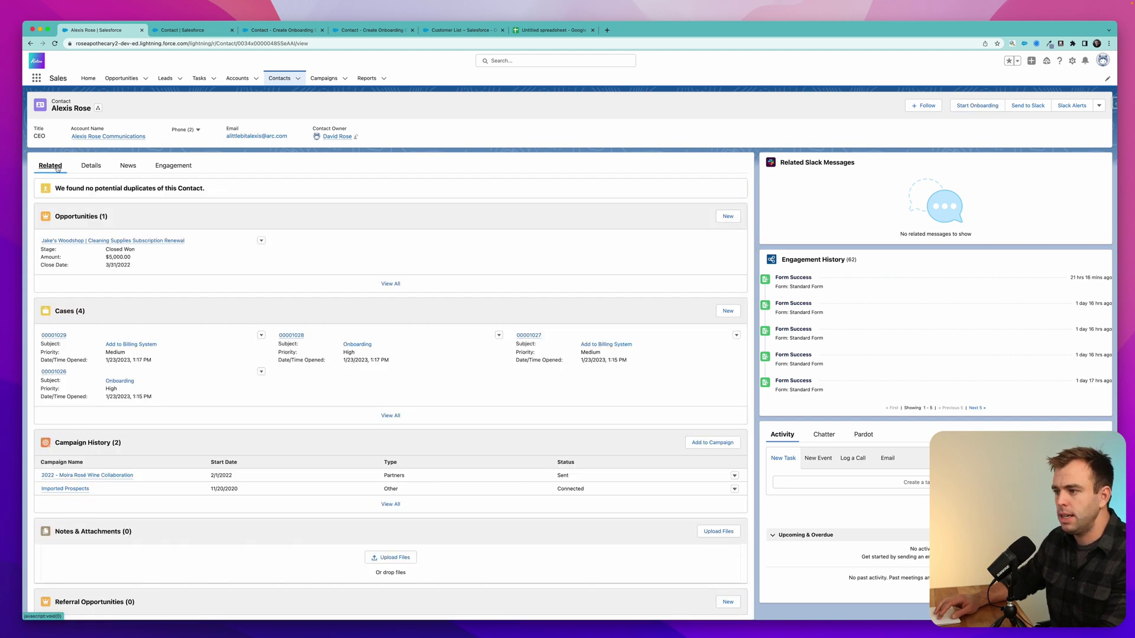
{"action": "scroll", "coordinate": [148, 284], "scroll_direction": "down", "scroll_amount": 1}
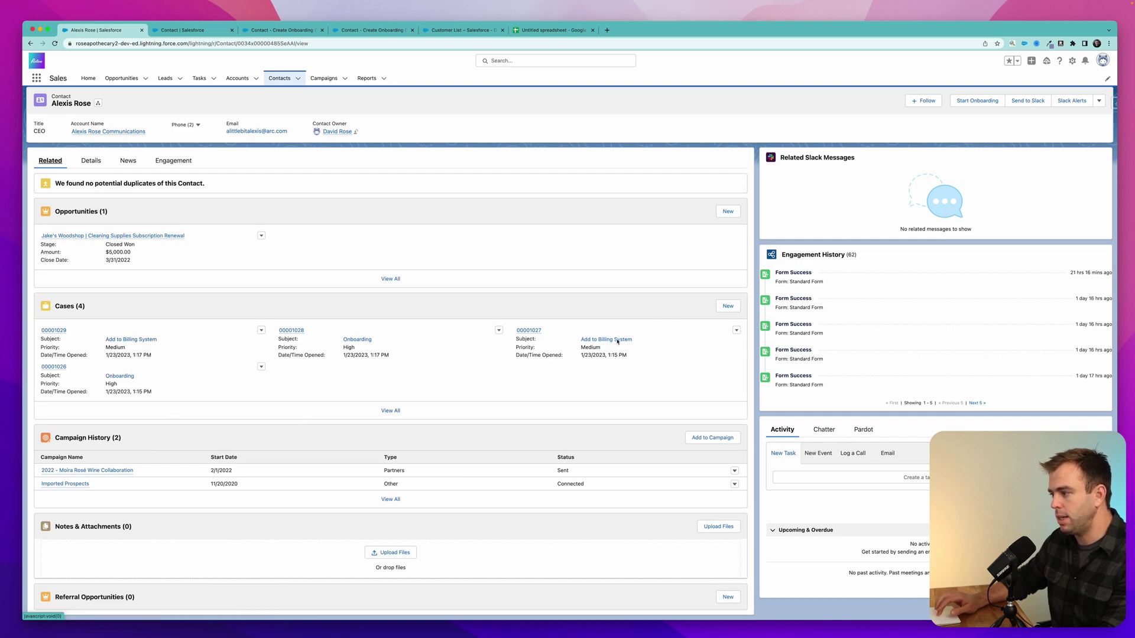
Inspect the Add to Billing System case and its parent Onboarding case, then return to Flow Builder
{"action": "left_click", "coordinate": [133, 344]}
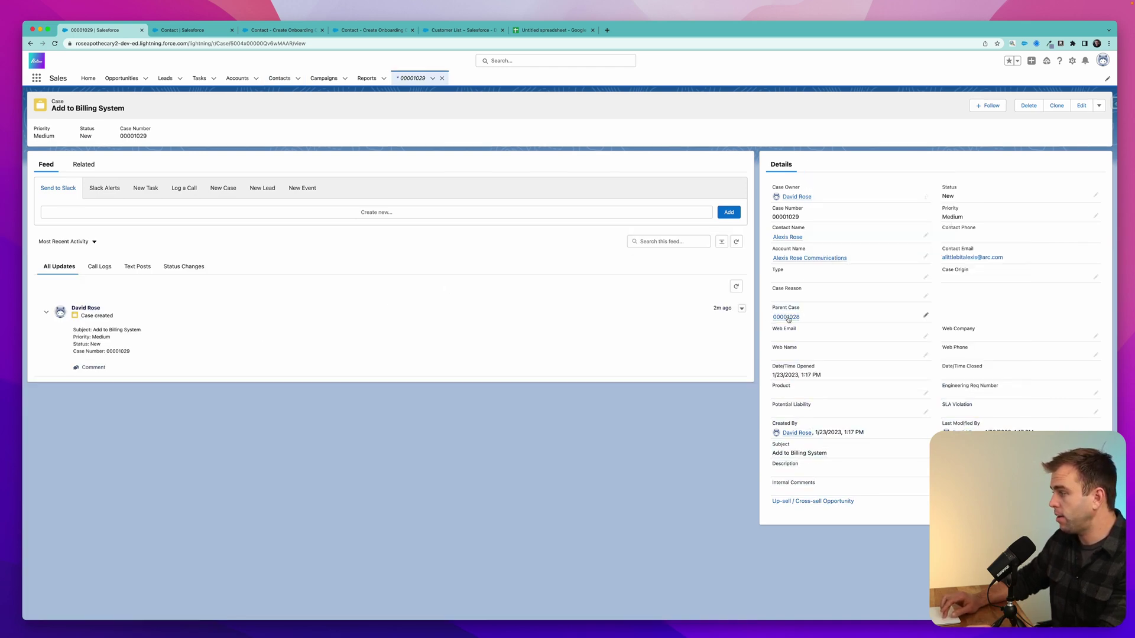
{"action": "left_click", "coordinate": [787, 317]}
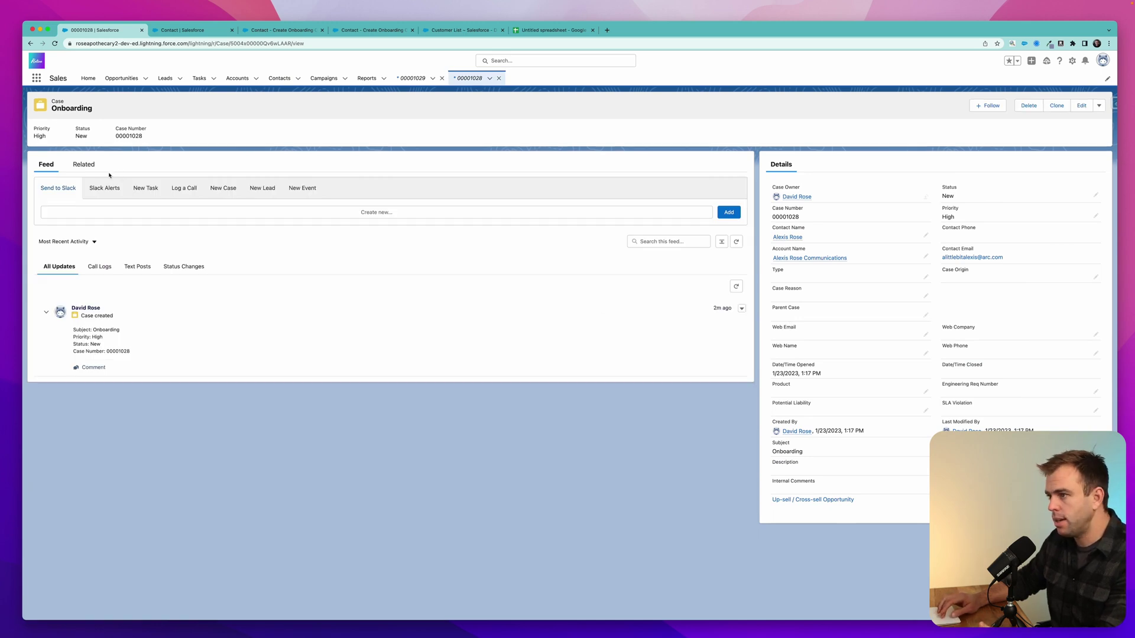
{"action": "left_click", "coordinate": [84, 165]}
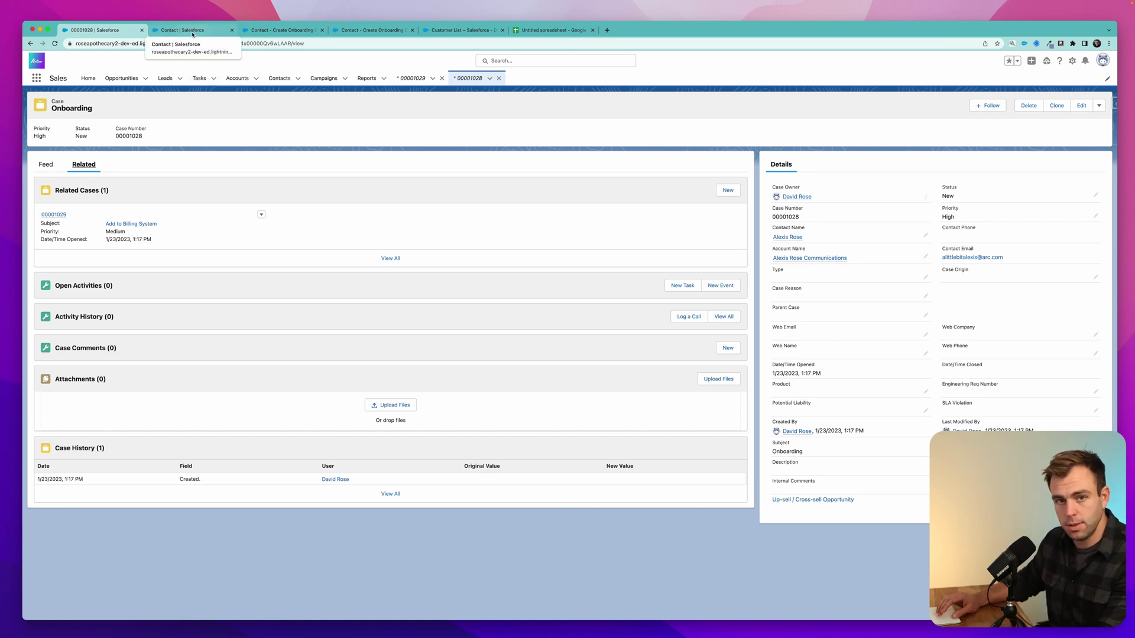
{"action": "left_click", "coordinate": [277, 29]}
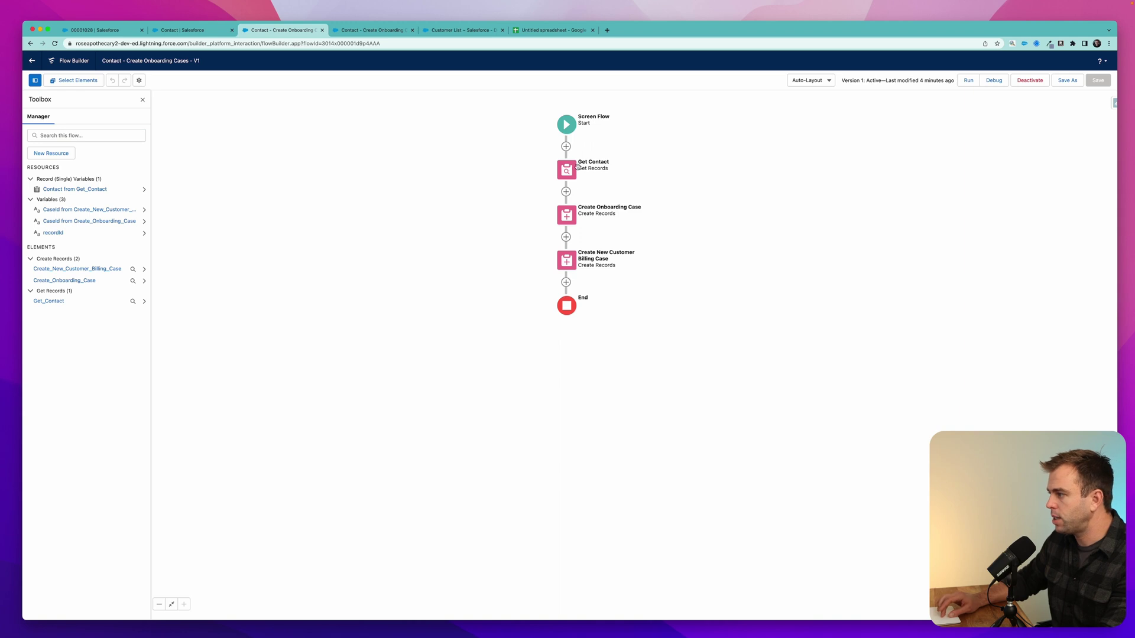
Insert a Screen element labelled 'Choose Case Owner' after Get Contact
{"action": "left_click", "coordinate": [565, 192]}
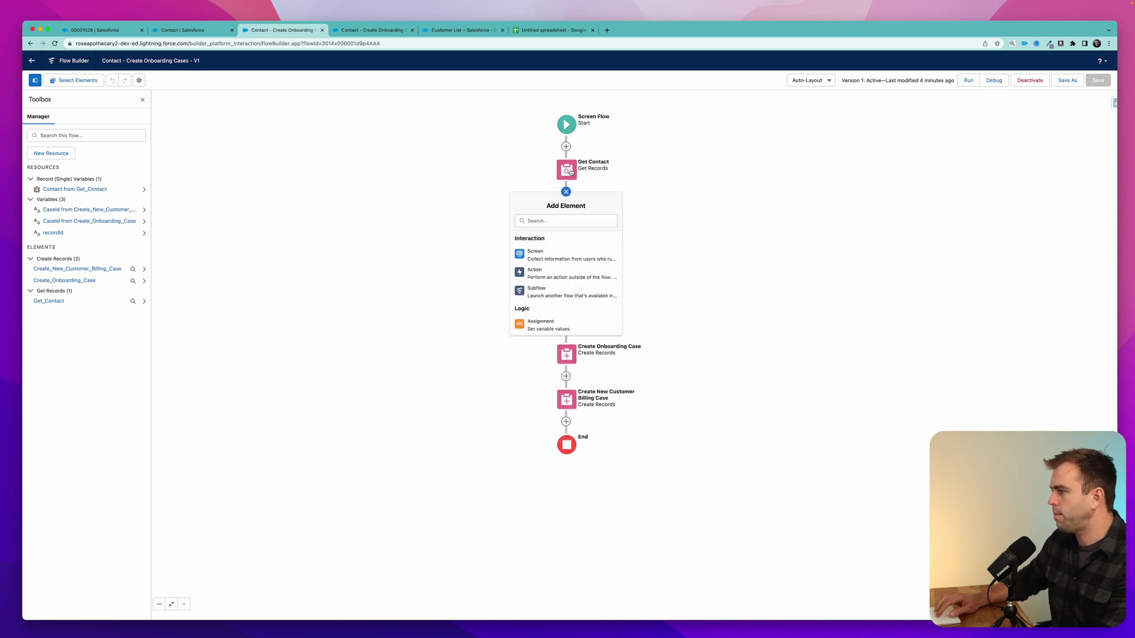
{"action": "left_click", "coordinate": [545, 252]}
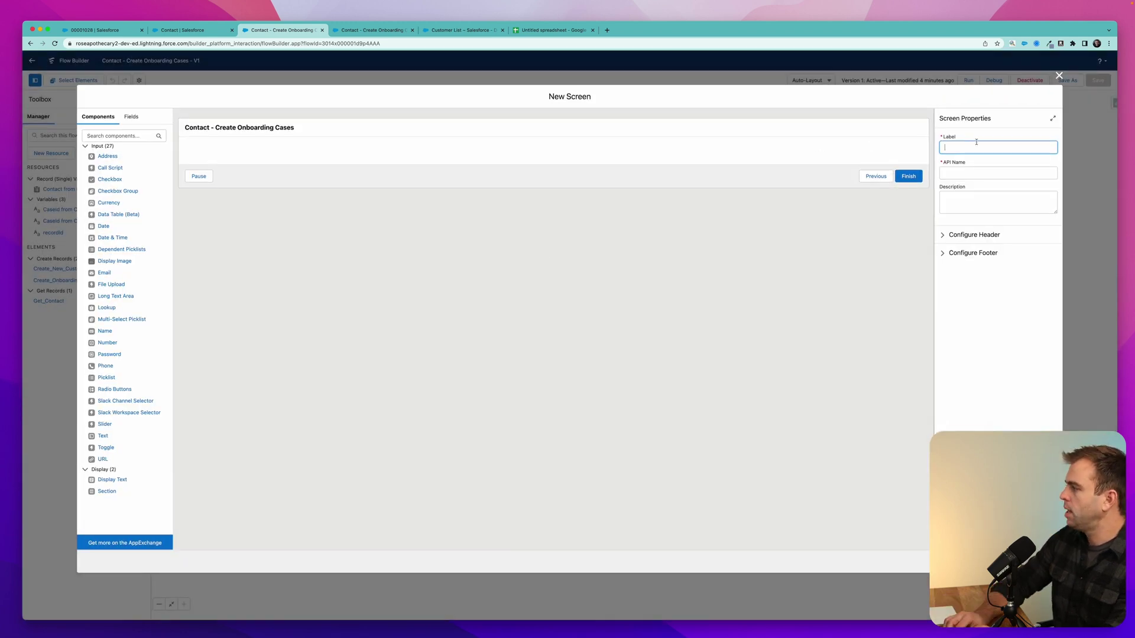
{"action": "type", "text": "Choose"}
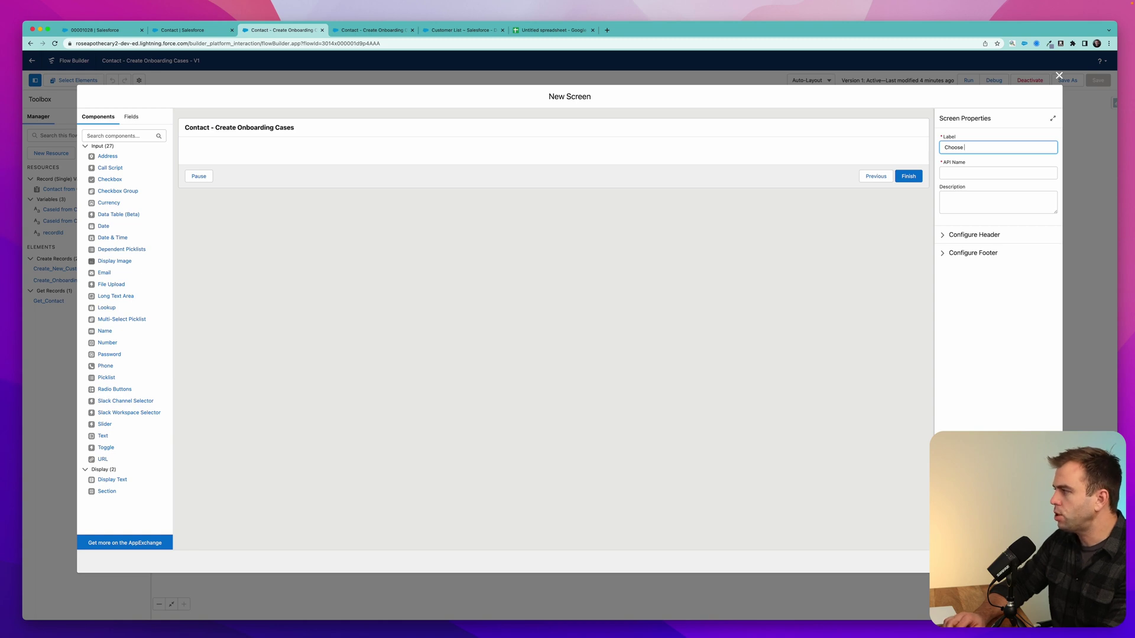
{"action": "type", "text": " Case O"}
{"action": "key", "text": "BackSpace"}
{"action": "type", "text": "Case Owner"}
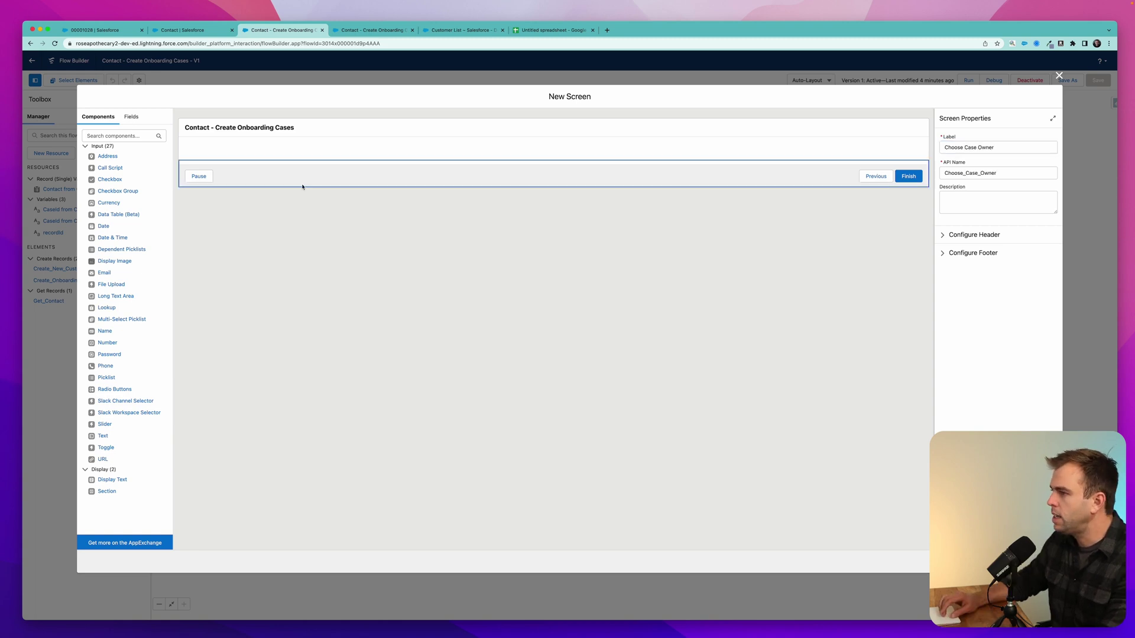
{"action": "left_click", "coordinate": [320, 173]}
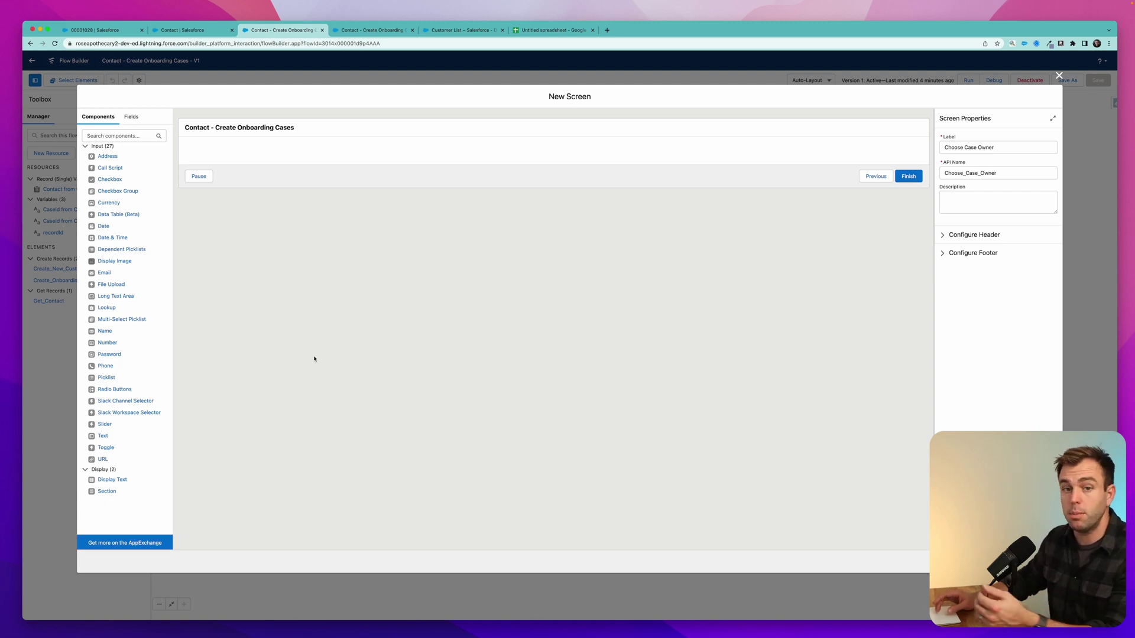
Add a Picklist labelled 'Please choose a case owner.' to the screen
{"action": "left_click", "coordinate": [140, 134]}
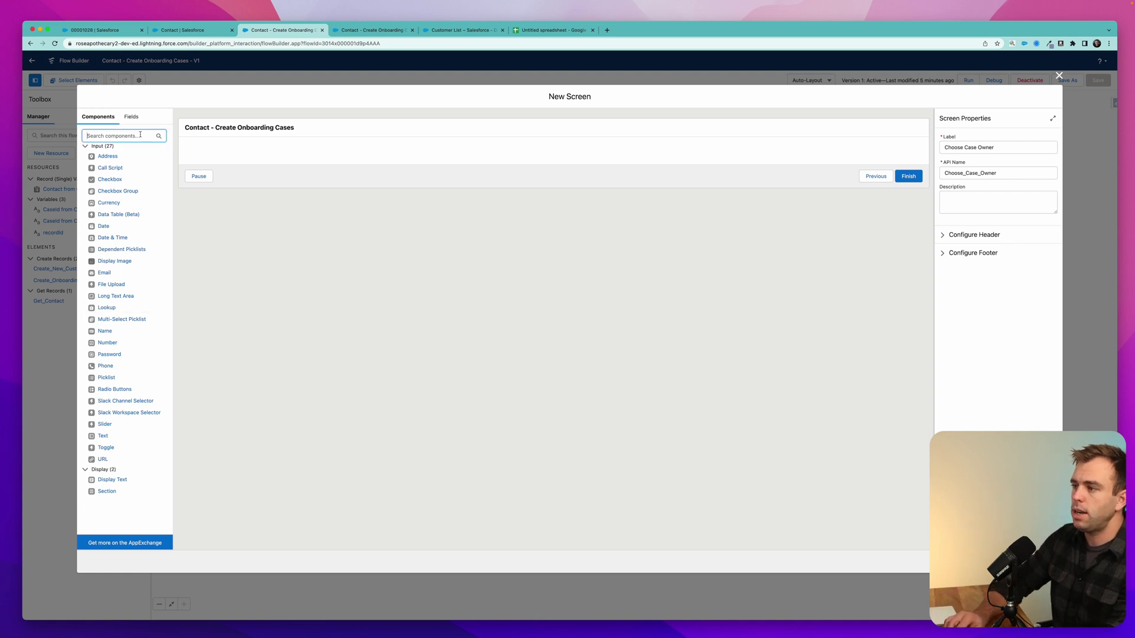
{"action": "type", "text": "pl"}
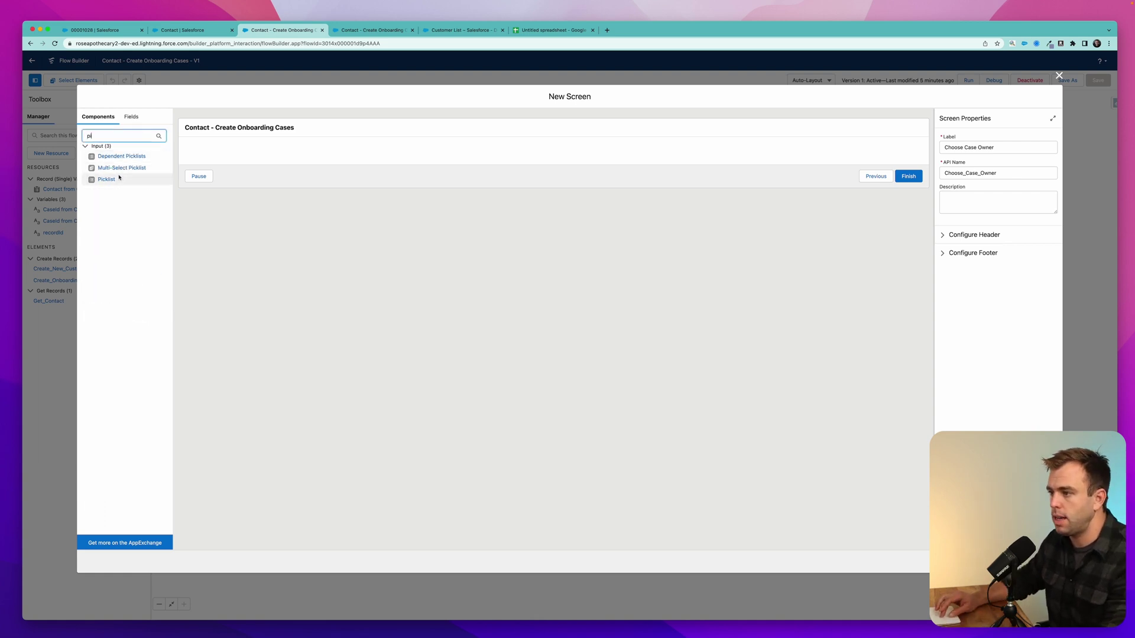
{"action": "left_click_drag", "start_coordinate": [119, 178], "coordinate": [532, 155]}
{"action": "left_click", "coordinate": [958, 146]}
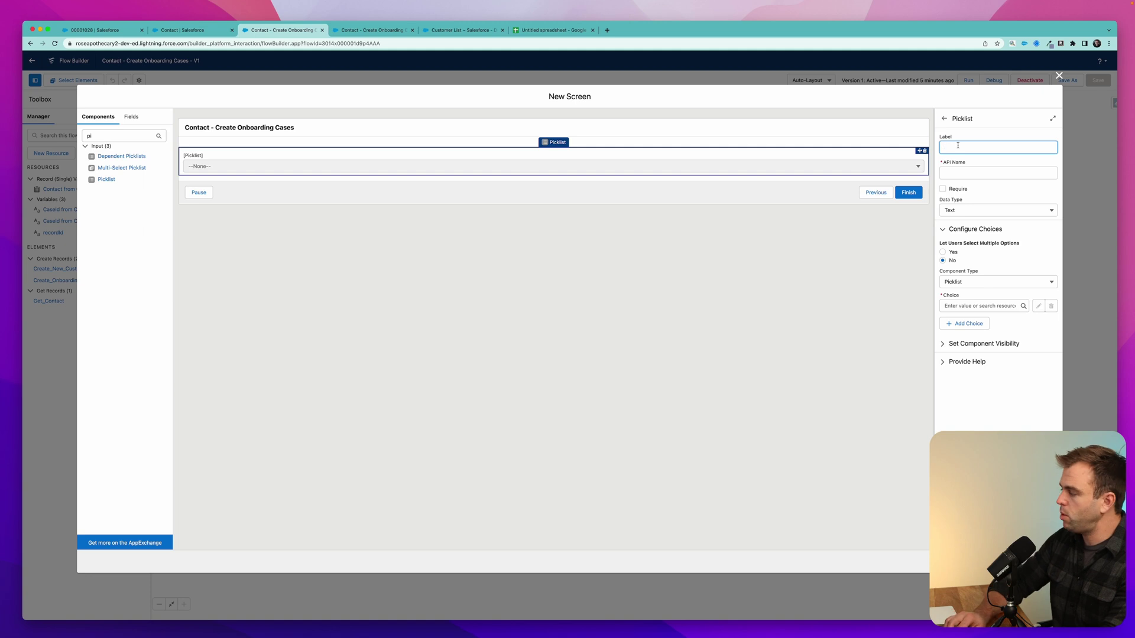
{"action": "type", "text": "Please choose"}
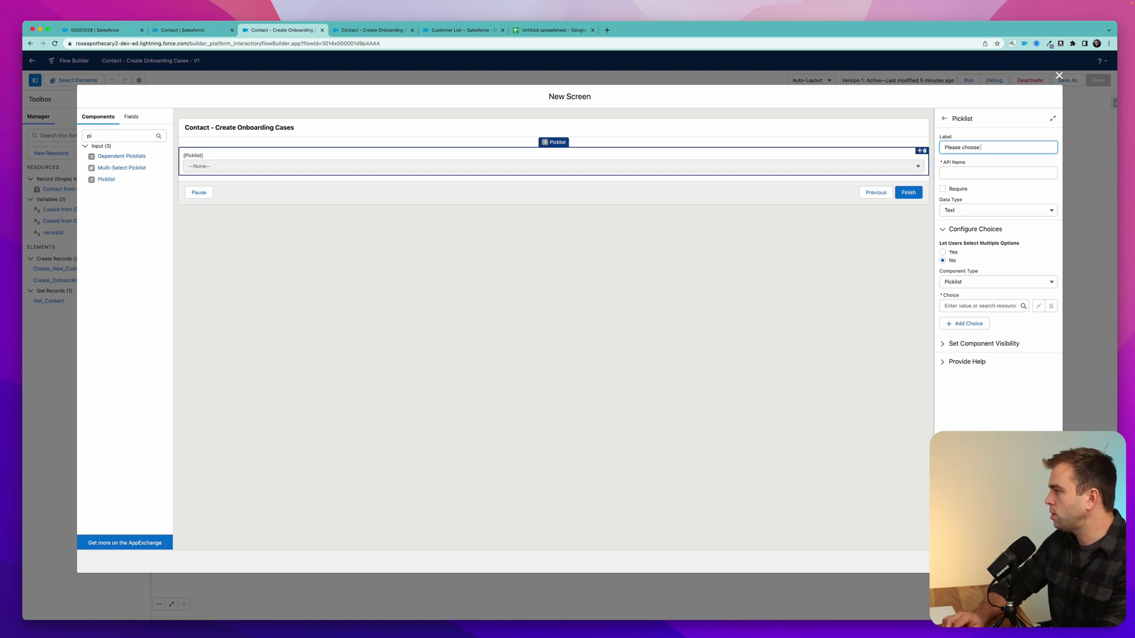
{"action": "type", "text": " a case owner."}
{"action": "key", "text": "Tab"}
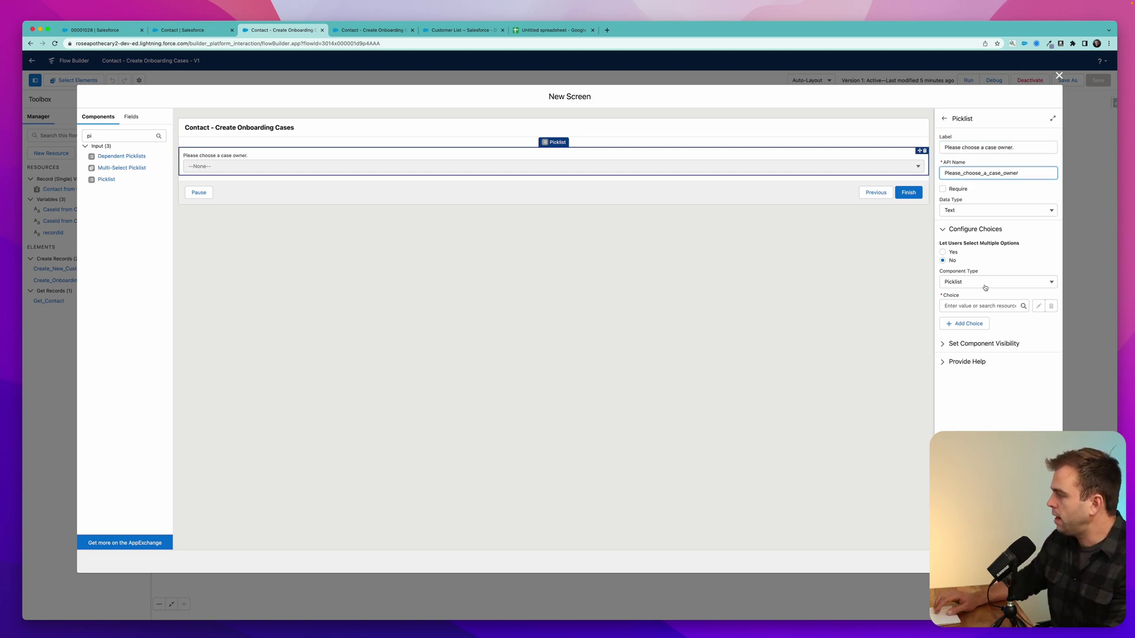
{"action": "left_click_drag", "start_coordinate": [960, 297], "coordinate": [941, 295]}
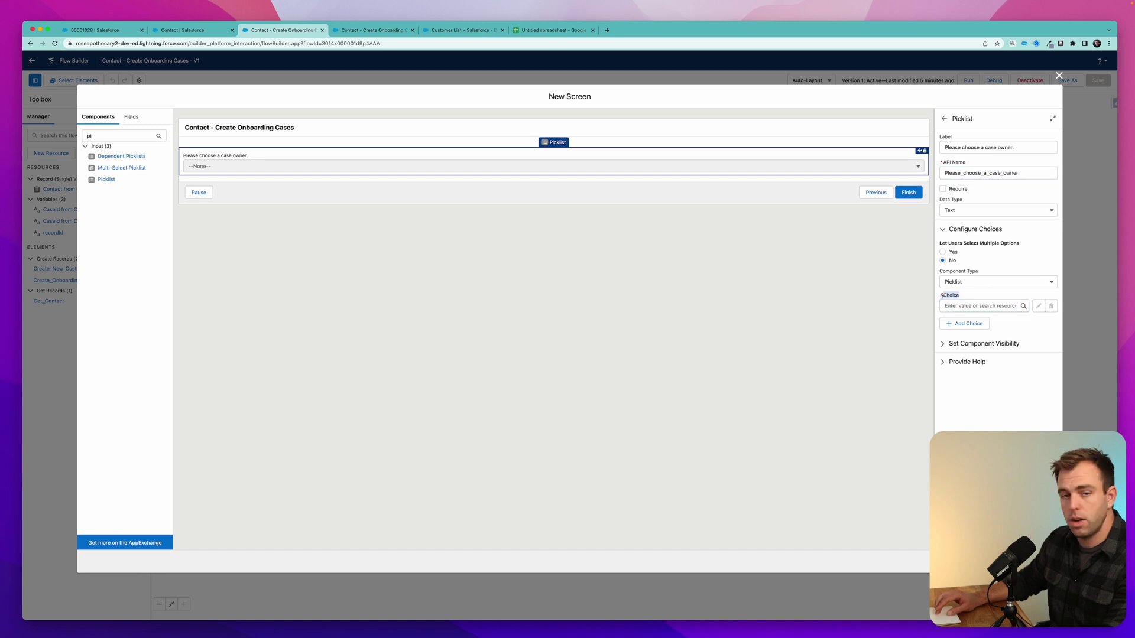
Create a Record Choice Set named ActiveUsers based on User records
{"action": "left_click", "coordinate": [970, 307]}
{"action": "left_click", "coordinate": [969, 322]}
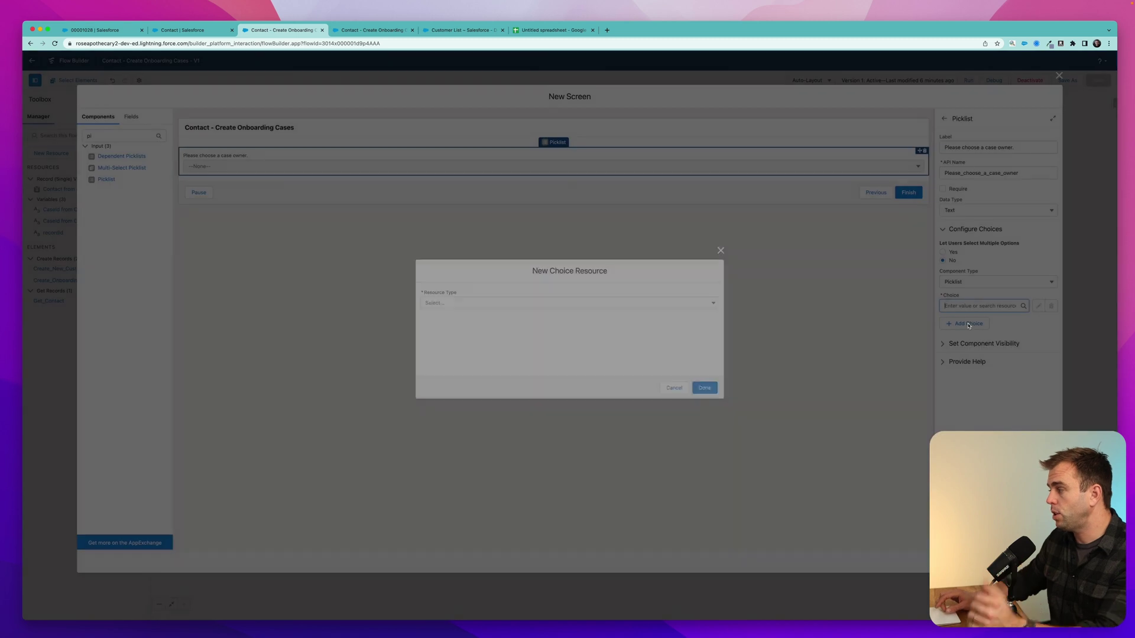
{"action": "left_click", "coordinate": [482, 304]}
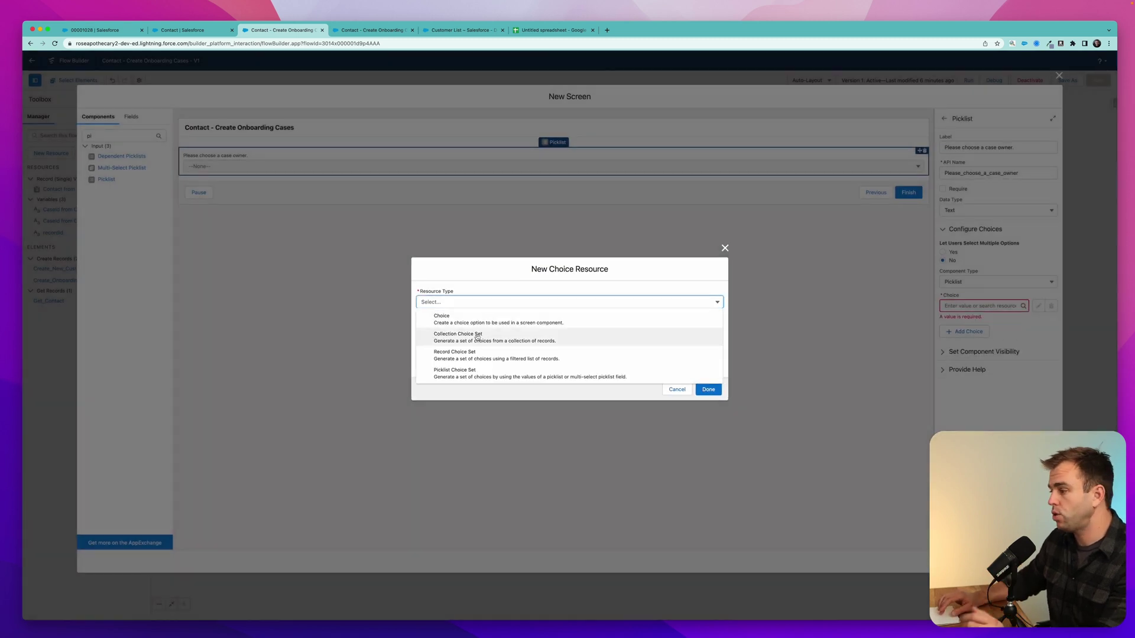
{"action": "left_click", "coordinate": [487, 357]}
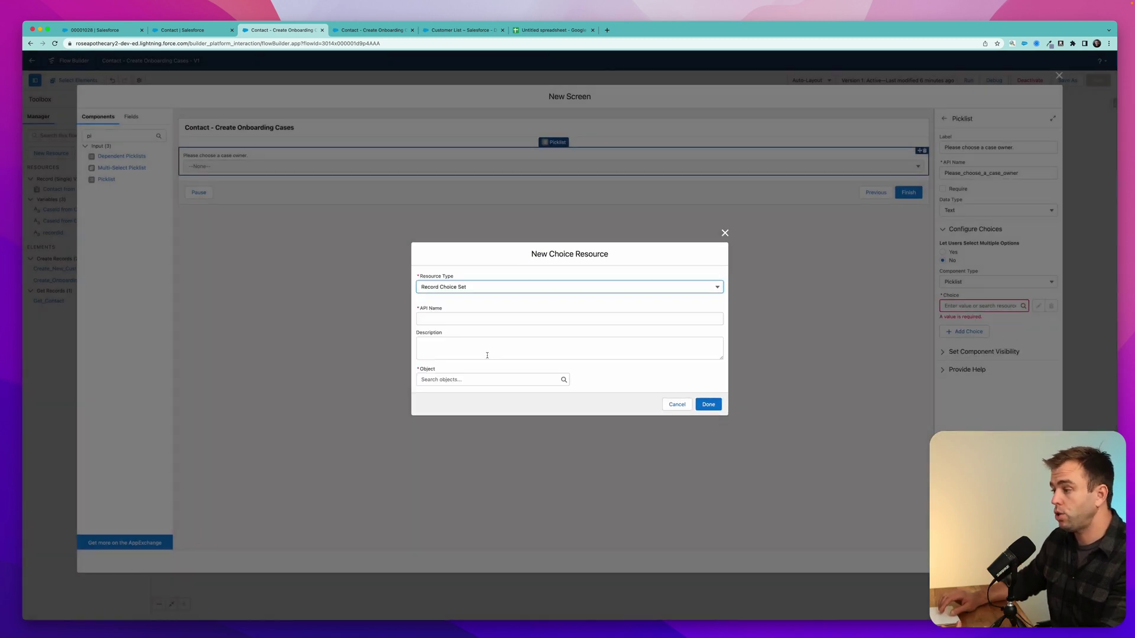
{"action": "left_click", "coordinate": [472, 322]}
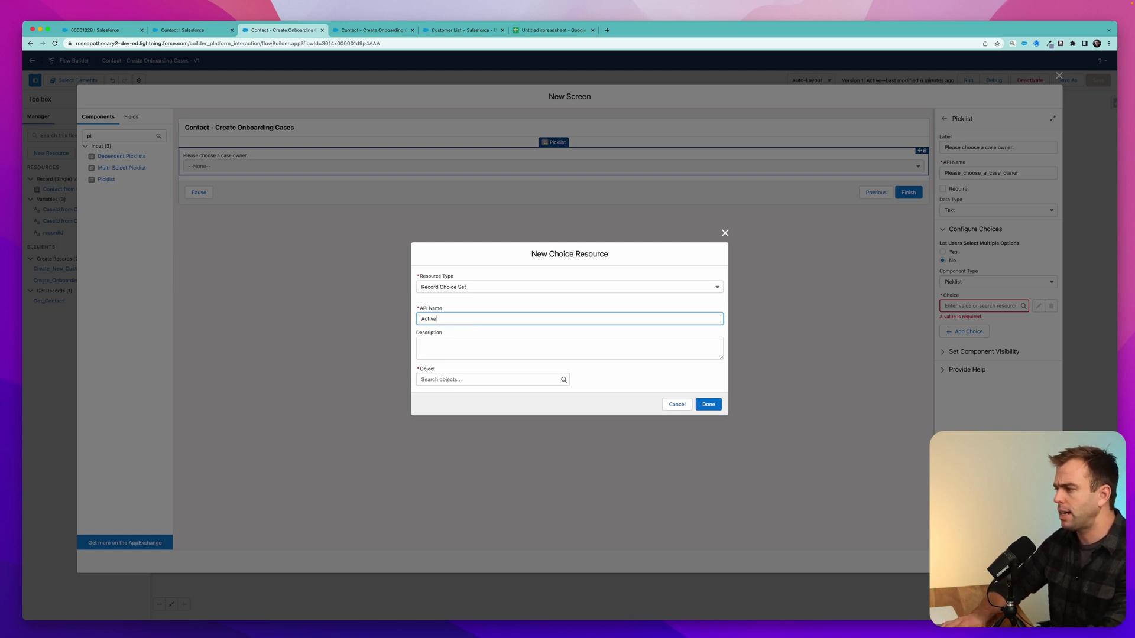
{"action": "type", "text": "s"}
{"action": "key", "text": "Tab"}
{"action": "key", "text": "Tab"}
{"action": "type", "text": "user"}
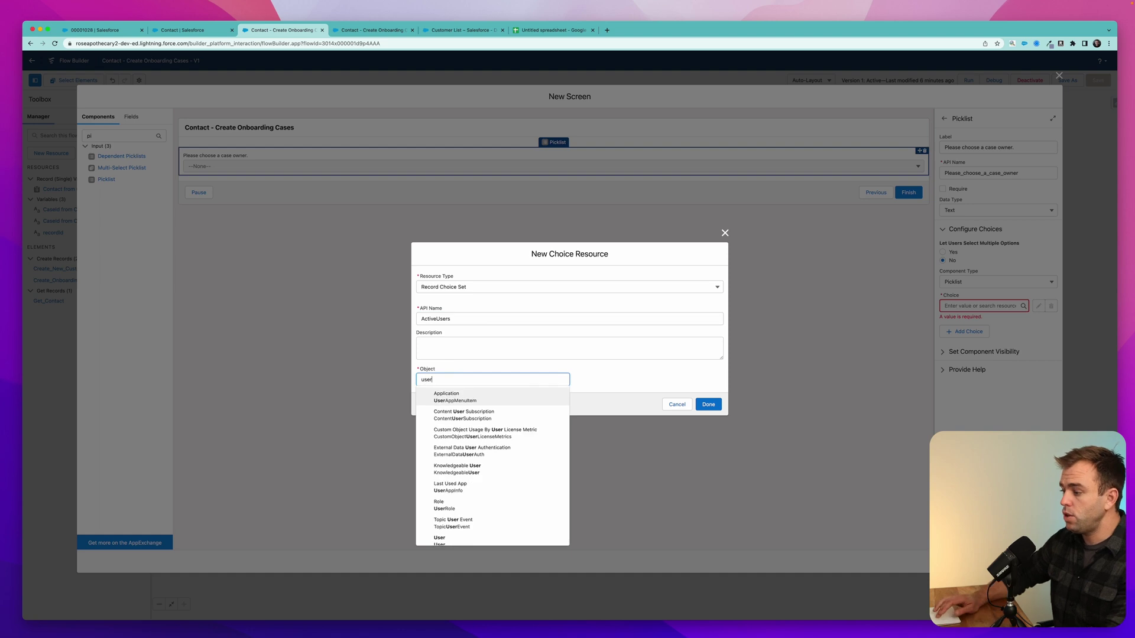
{"action": "scroll", "coordinate": [452, 490], "scroll_direction": "down", "scroll_amount": 2}
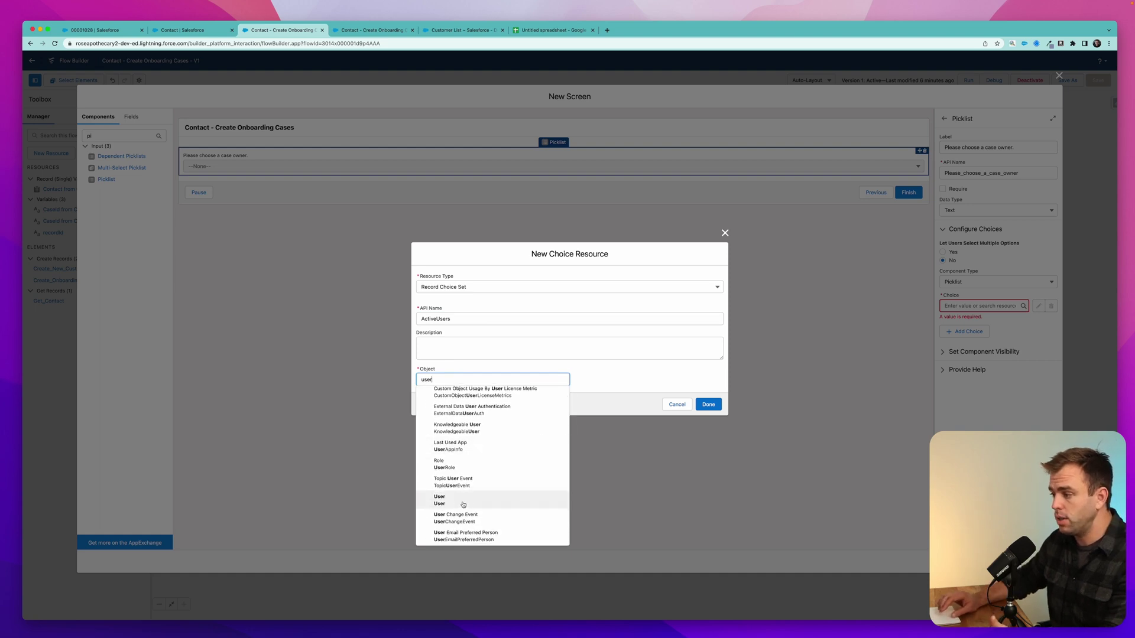
{"action": "left_click", "coordinate": [463, 504]}
Filter the choice set to users where IsActive equals $GlobalConstant.True
{"action": "left_click", "coordinate": [473, 288]}
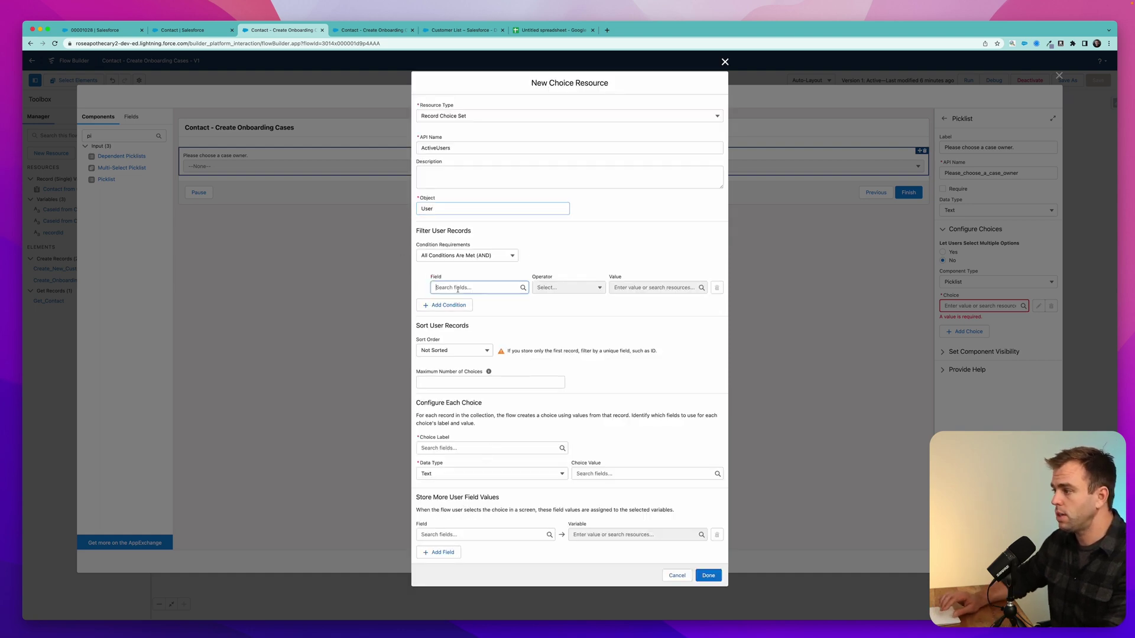
{"action": "type", "text": "acti"}
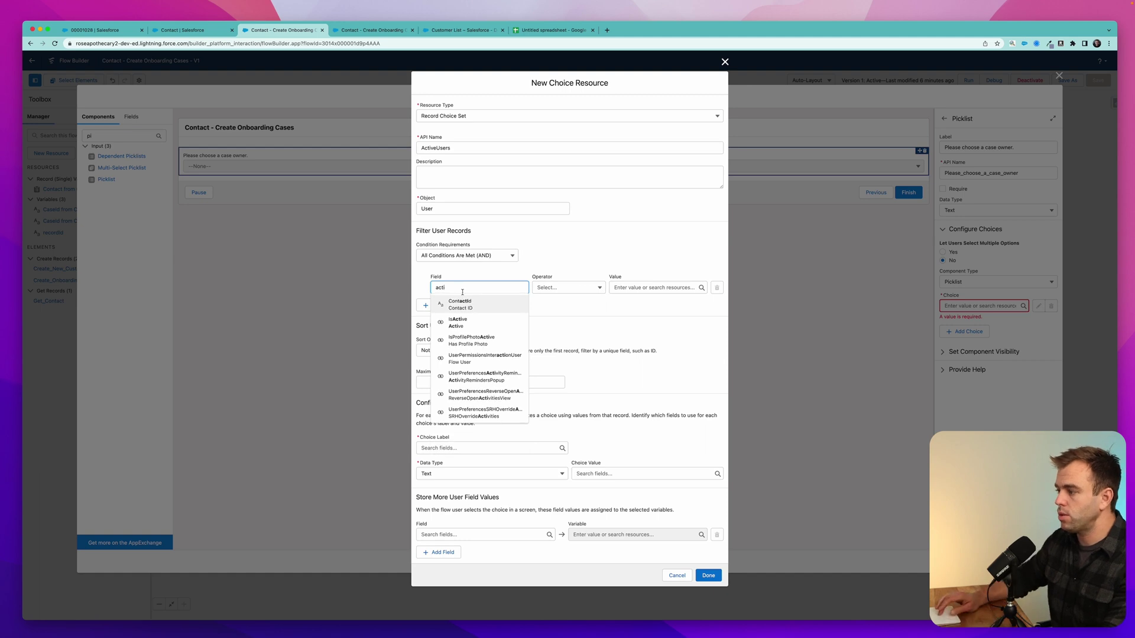
{"action": "left_click", "coordinate": [458, 322]}
{"action": "left_click", "coordinate": [653, 287]}
{"action": "type", "text": "t"}
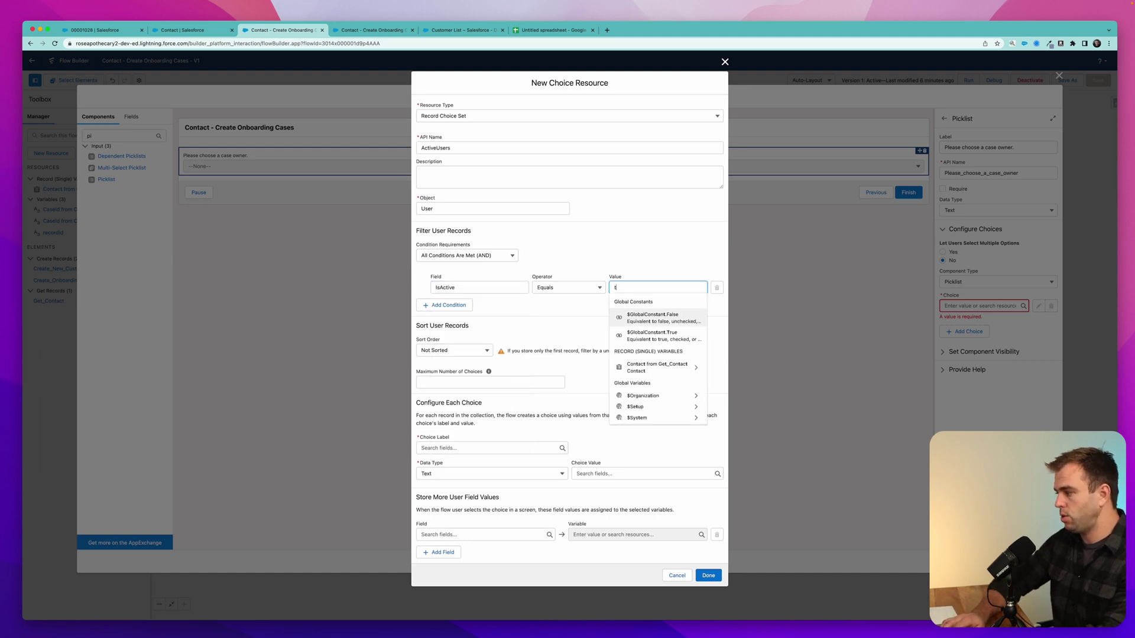
{"action": "type", "text": "rue"}
{"action": "left_click", "coordinate": [649, 318]}
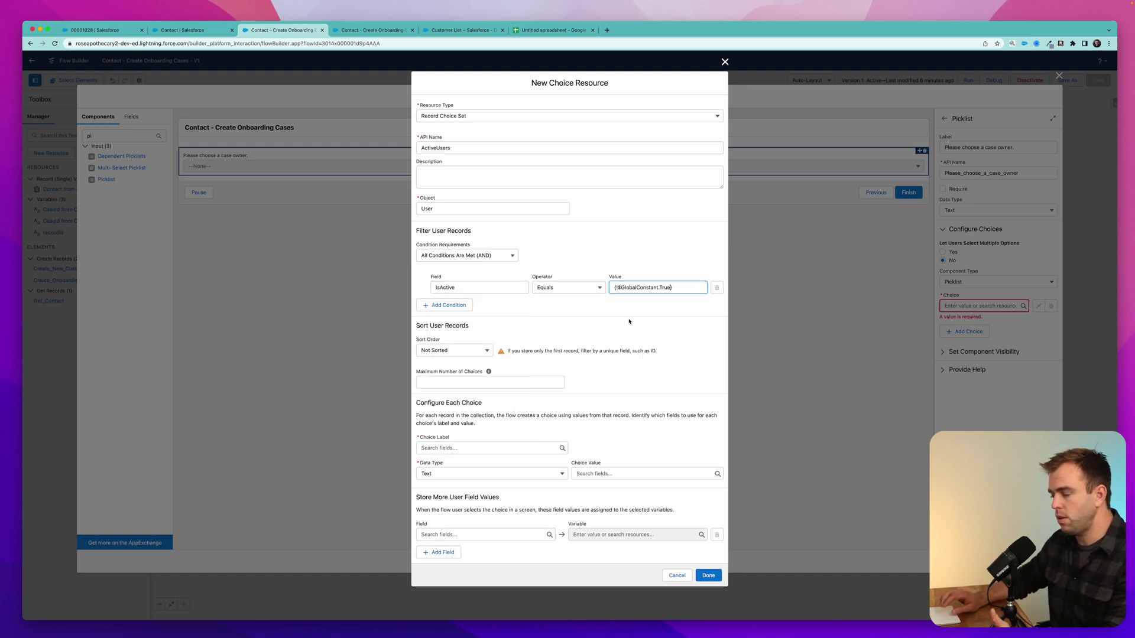
{"action": "left_click", "coordinate": [566, 333]}
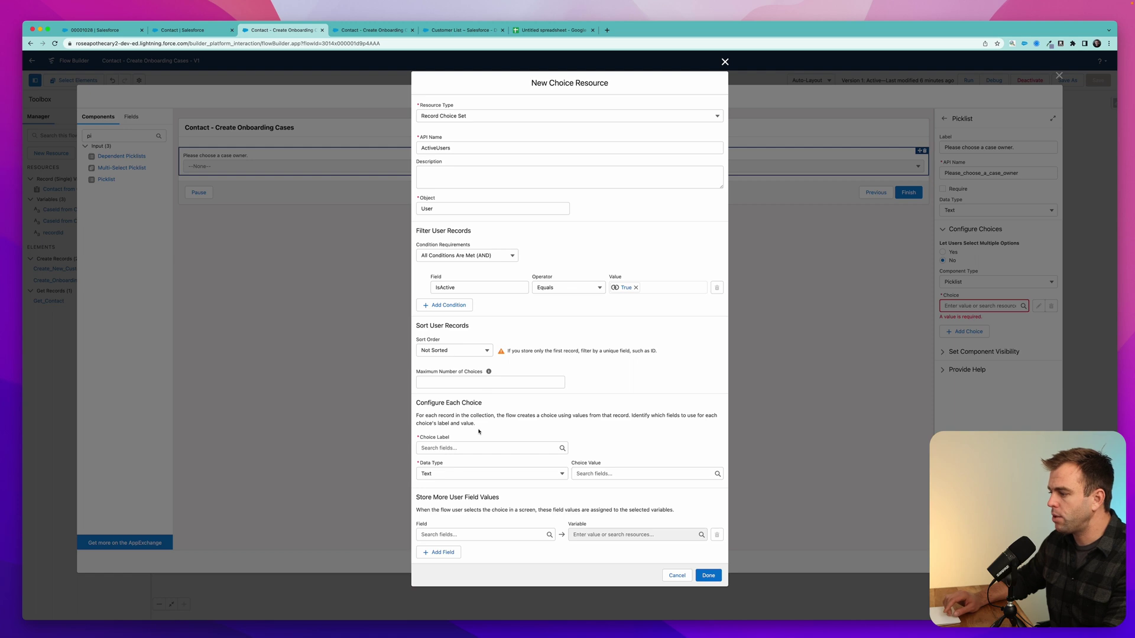
Use Name as choice label and Id as choice value, then save the choice set and screen
{"action": "left_click", "coordinate": [451, 448]}
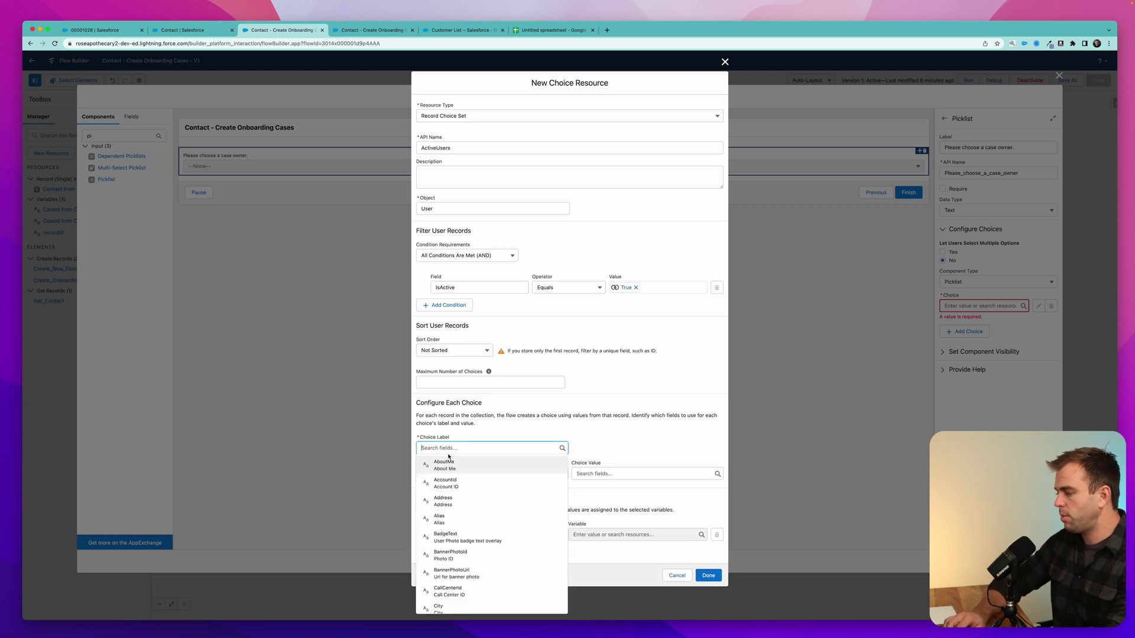
{"action": "type", "text": "name"}
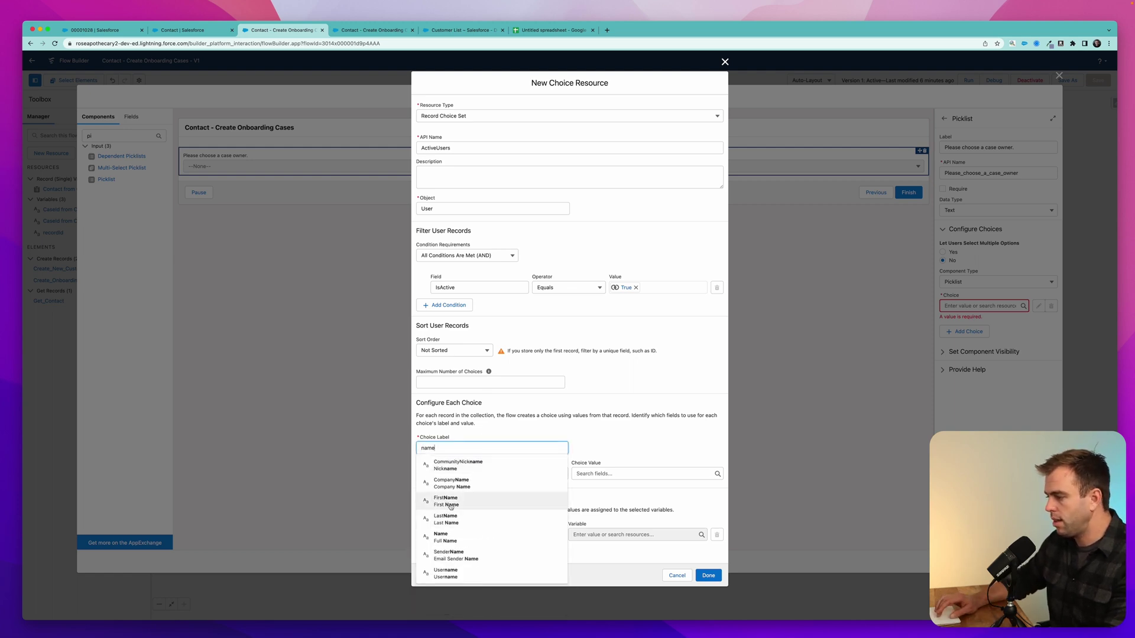
{"action": "left_click", "coordinate": [443, 537]}
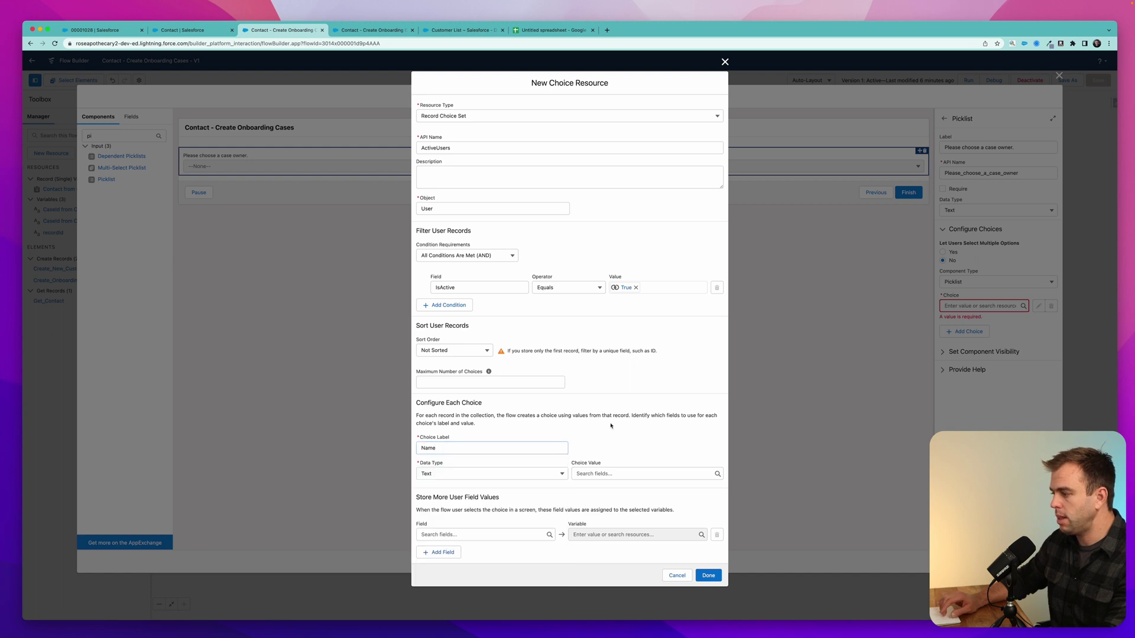
{"action": "left_click", "coordinate": [591, 473]}
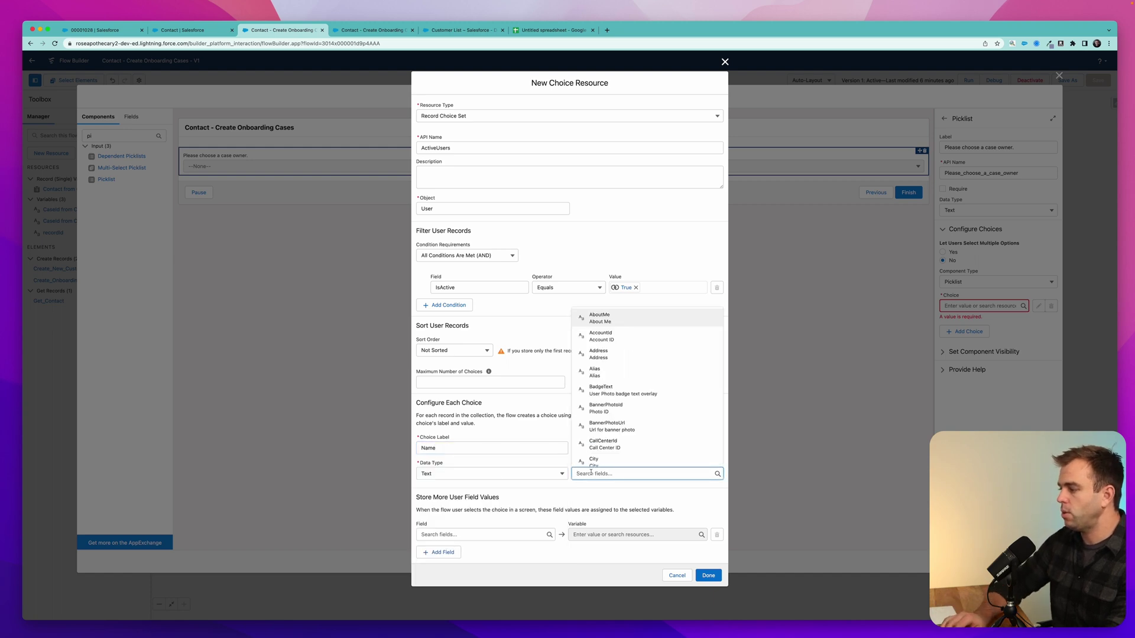
{"action": "type", "text": "id"}
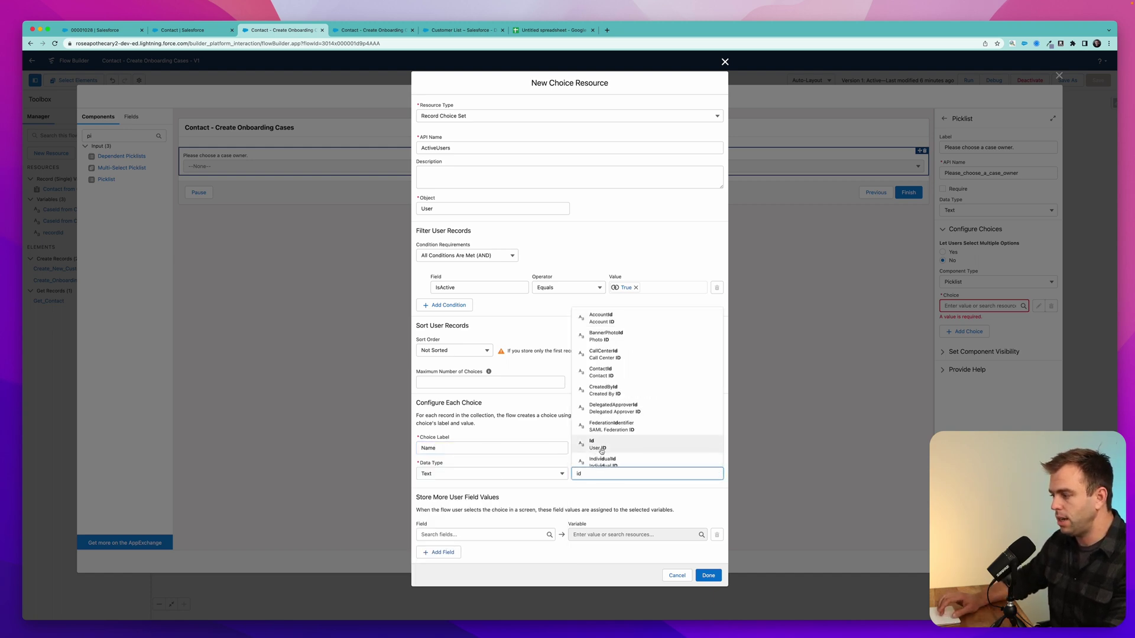
{"action": "left_click", "coordinate": [599, 445]}
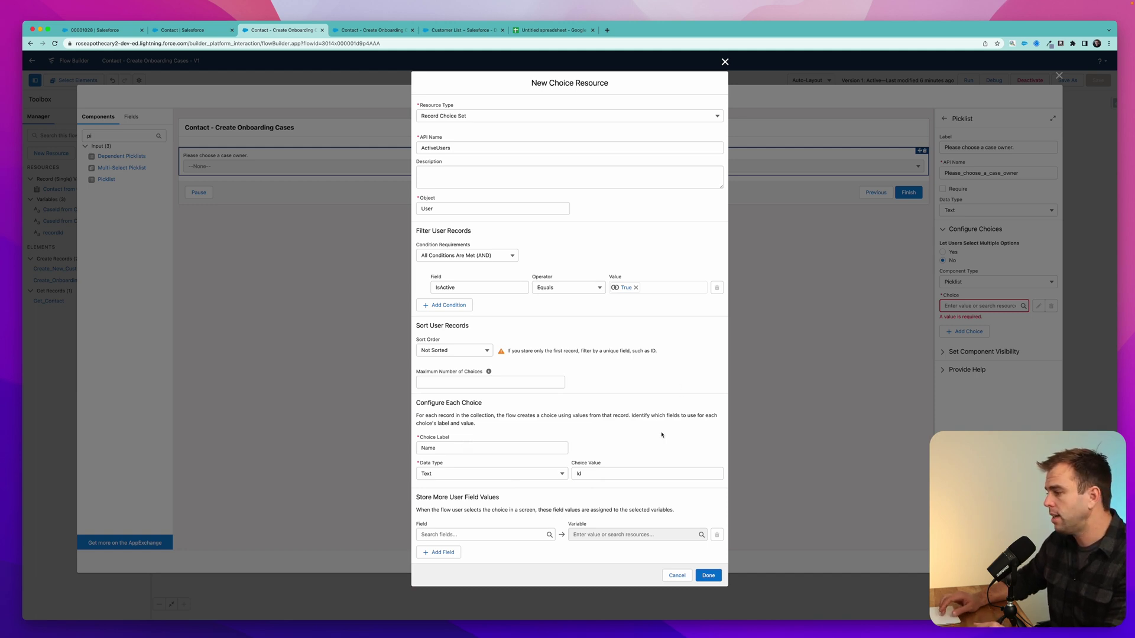
{"action": "left_click_drag", "start_coordinate": [435, 507], "coordinate": [513, 503]}
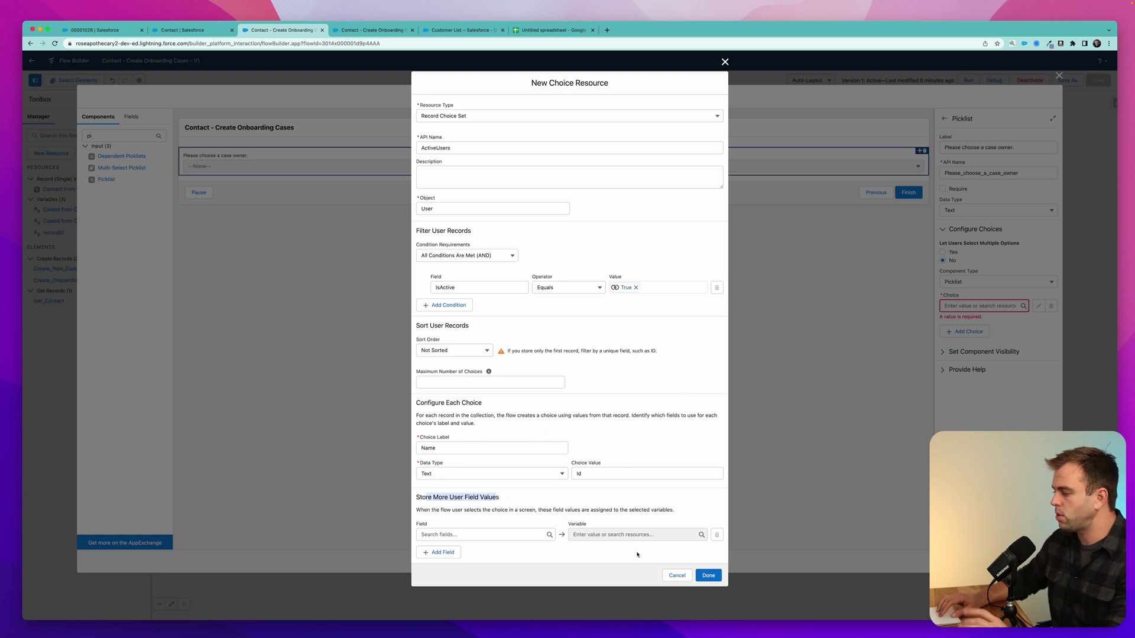
{"action": "left_click", "coordinate": [709, 576]}
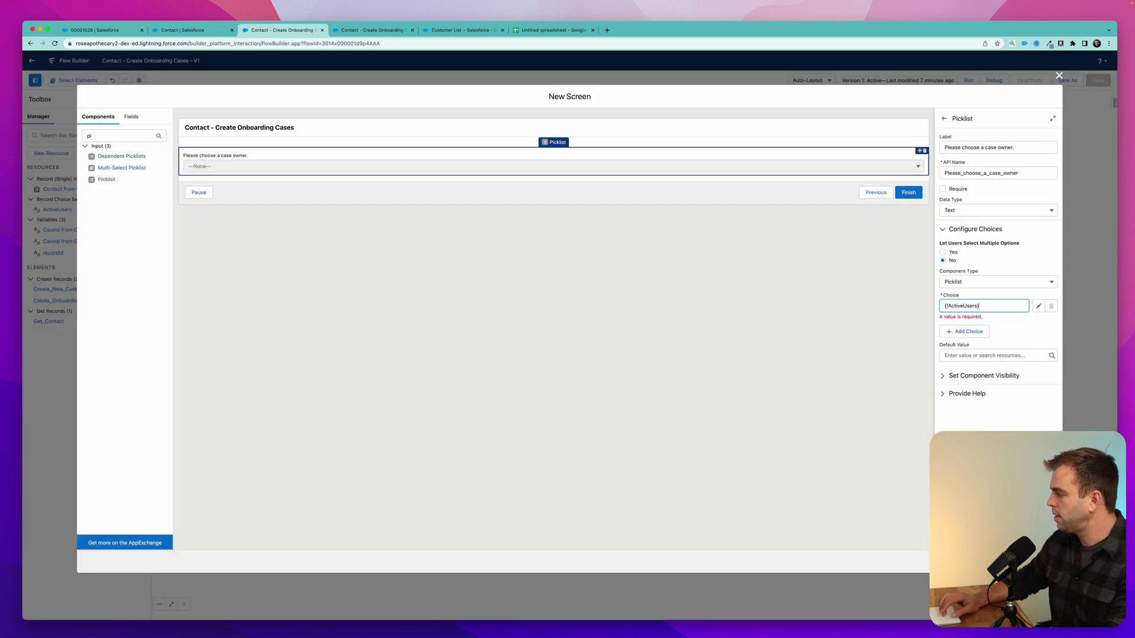
{"action": "left_click", "coordinate": [1040, 562]}
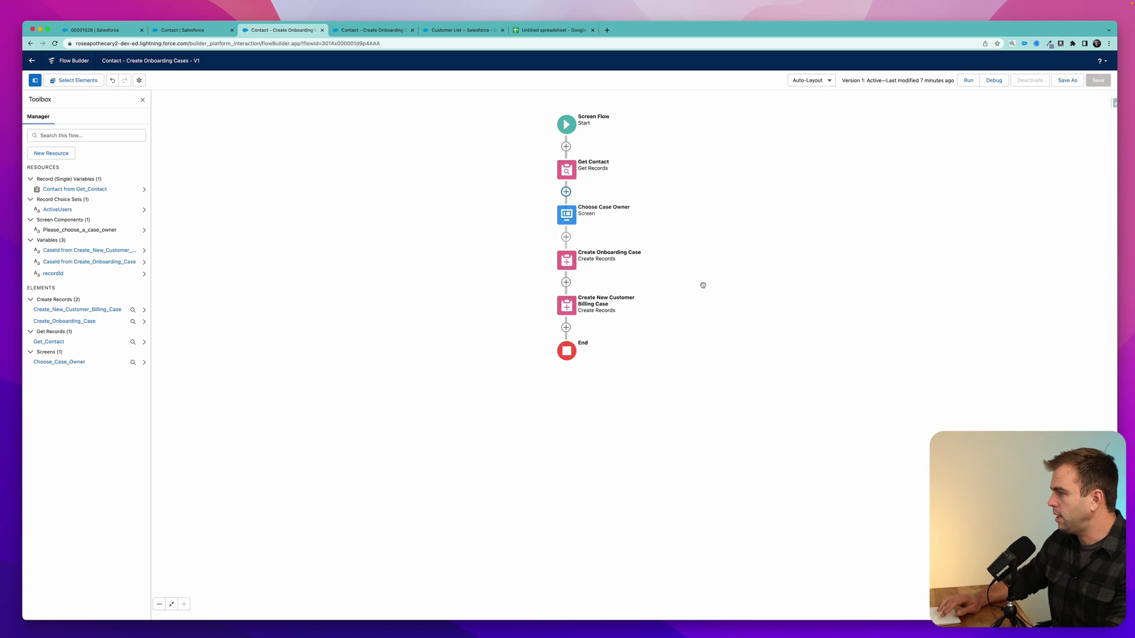
Set Create Onboarding Case's OwnerId to the Please_choose_a_case_owner picklist value
{"action": "double_click", "coordinate": [556, 267]}
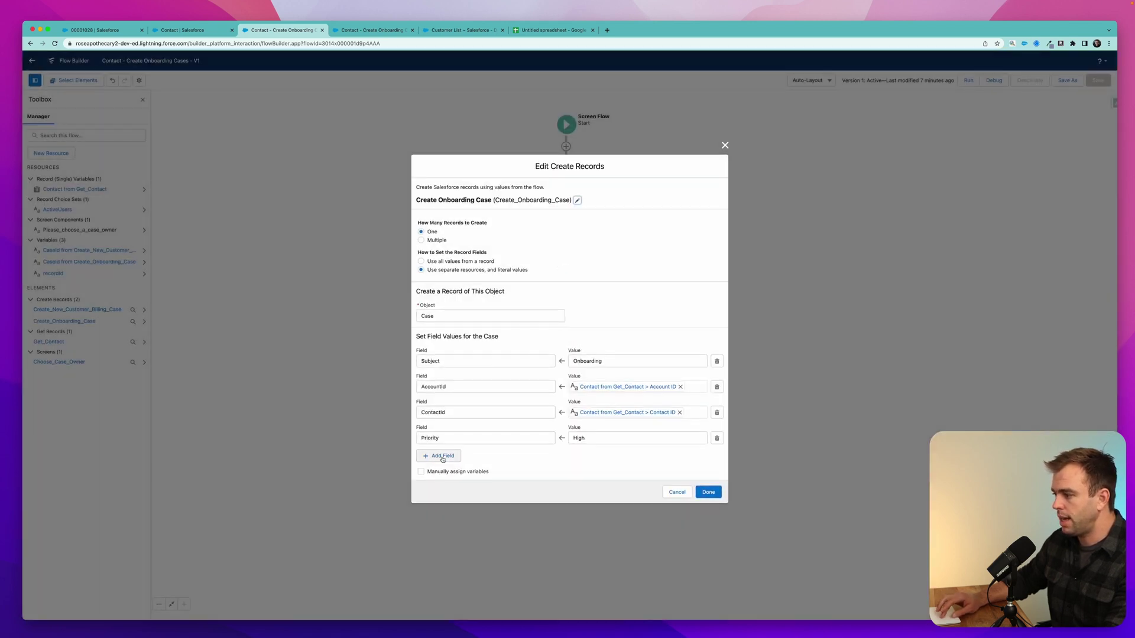
{"action": "left_click", "coordinate": [442, 457]}
{"action": "left_click", "coordinate": [473, 451]}
{"action": "type", "text": "owner"}
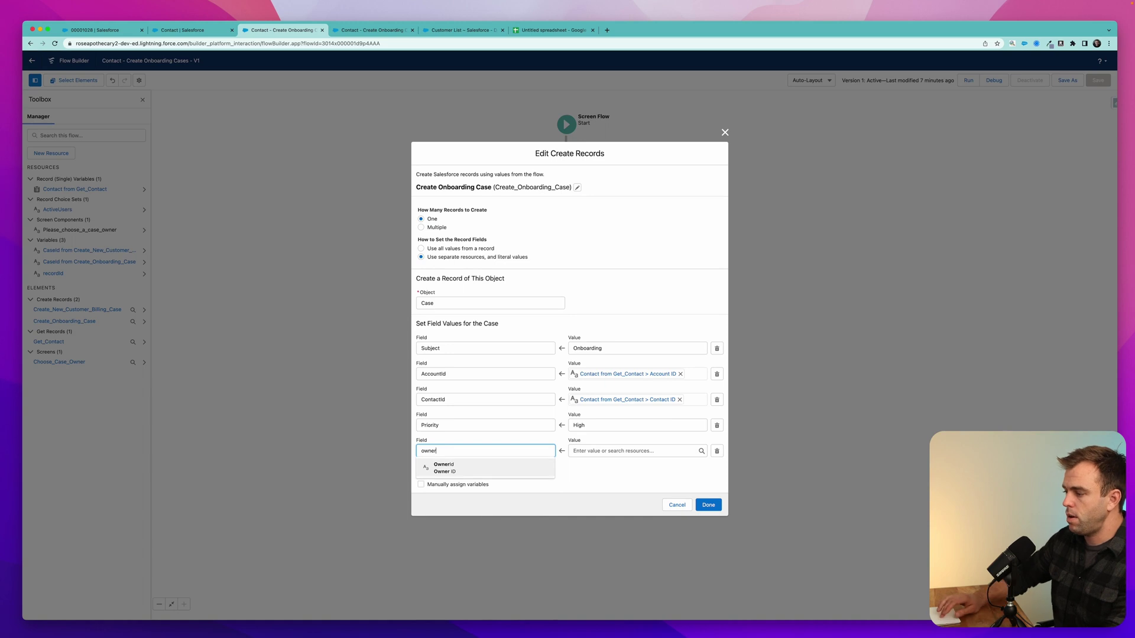
{"action": "left_click", "coordinate": [444, 468]}
{"action": "left_click", "coordinate": [608, 450]}
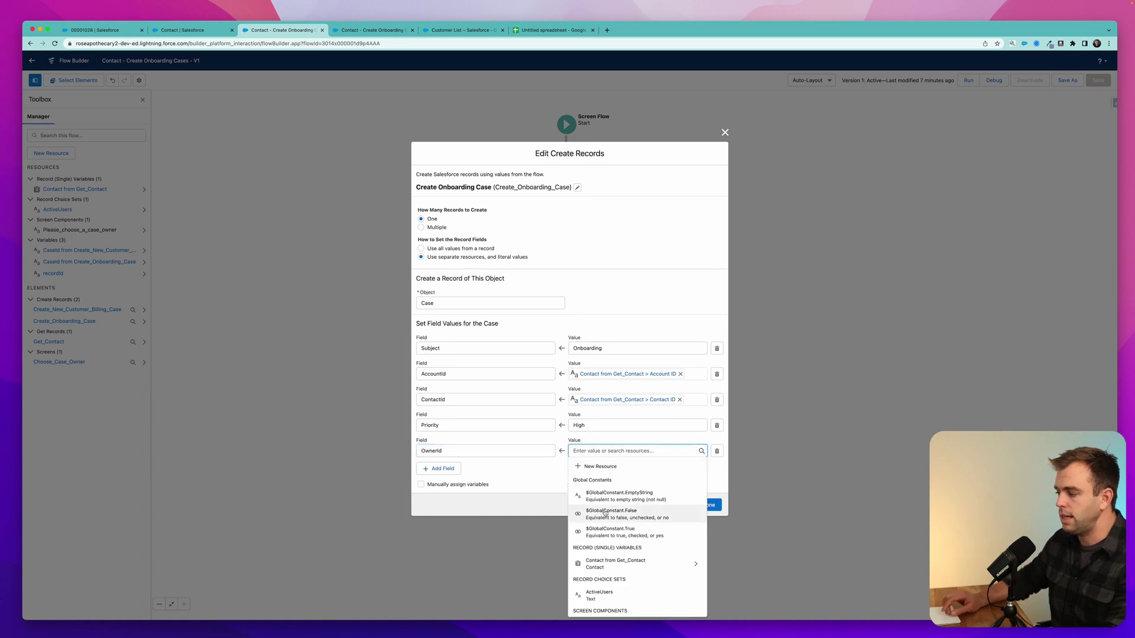
{"action": "scroll", "coordinate": [605, 512], "scroll_direction": "down", "scroll_amount": 3}
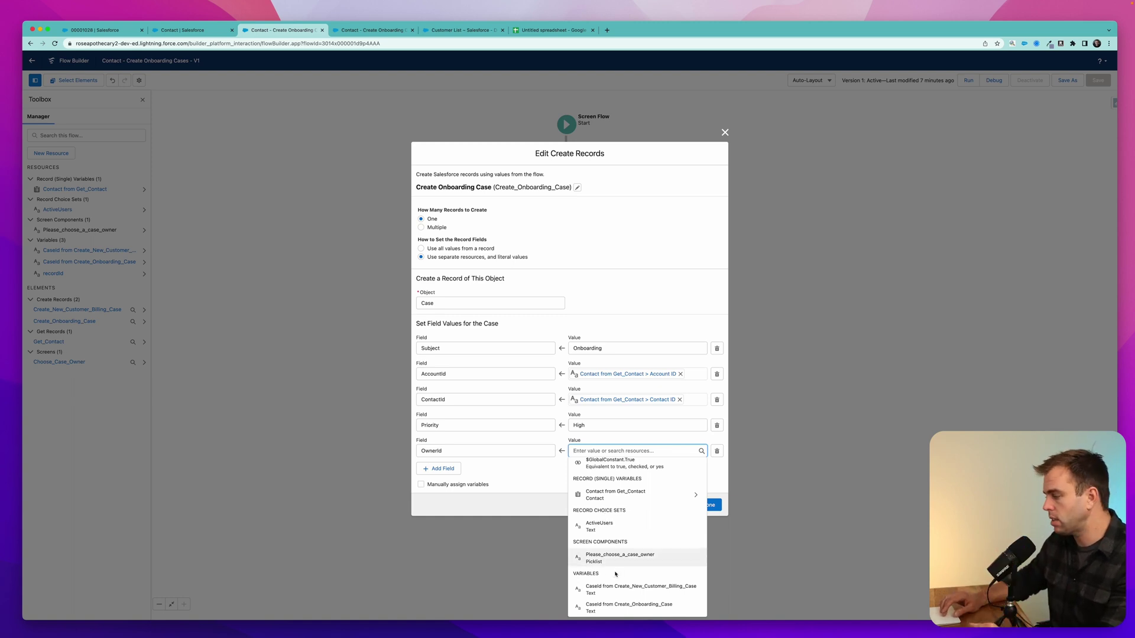
{"action": "scroll", "coordinate": [618, 562], "scroll_direction": "down", "scroll_amount": 2}
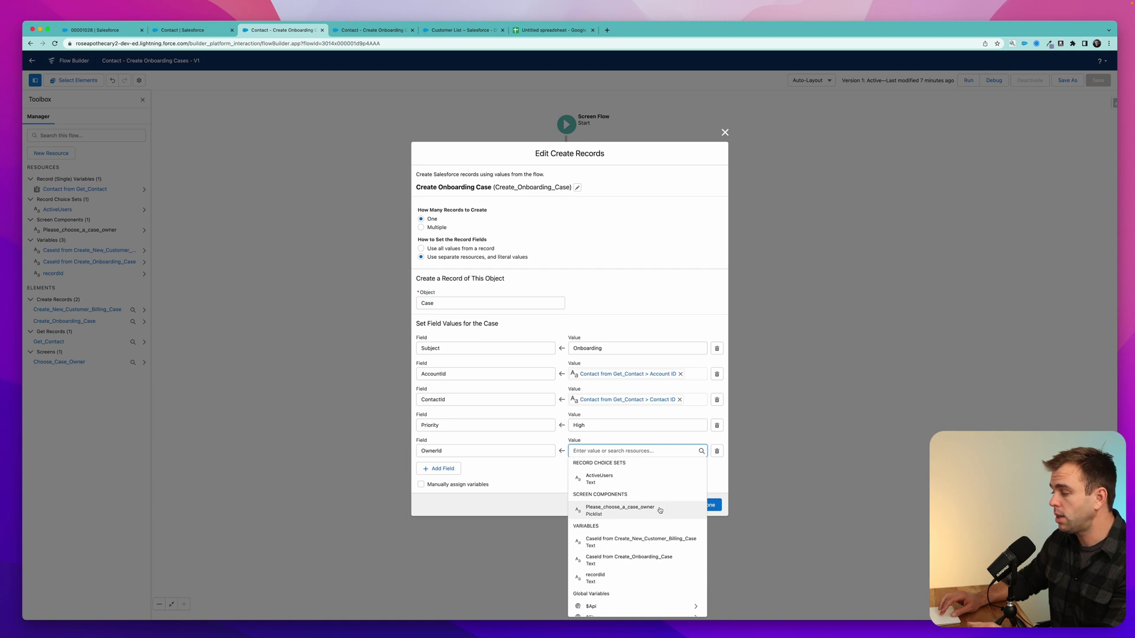
{"action": "left_click", "coordinate": [659, 510]}
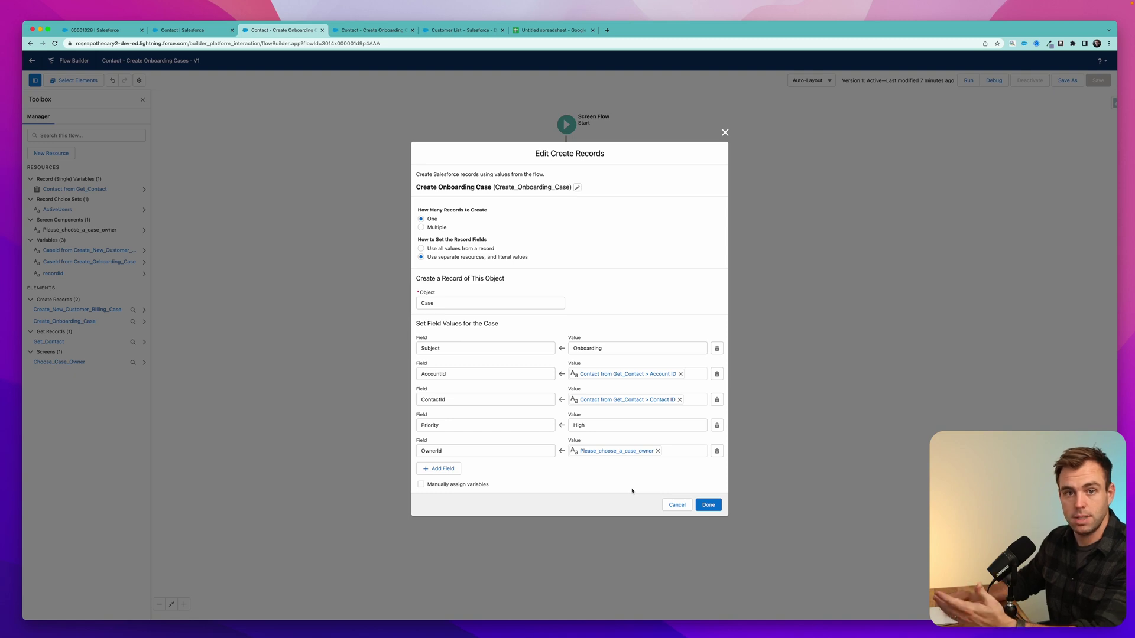
{"action": "left_click", "coordinate": [708, 504]}
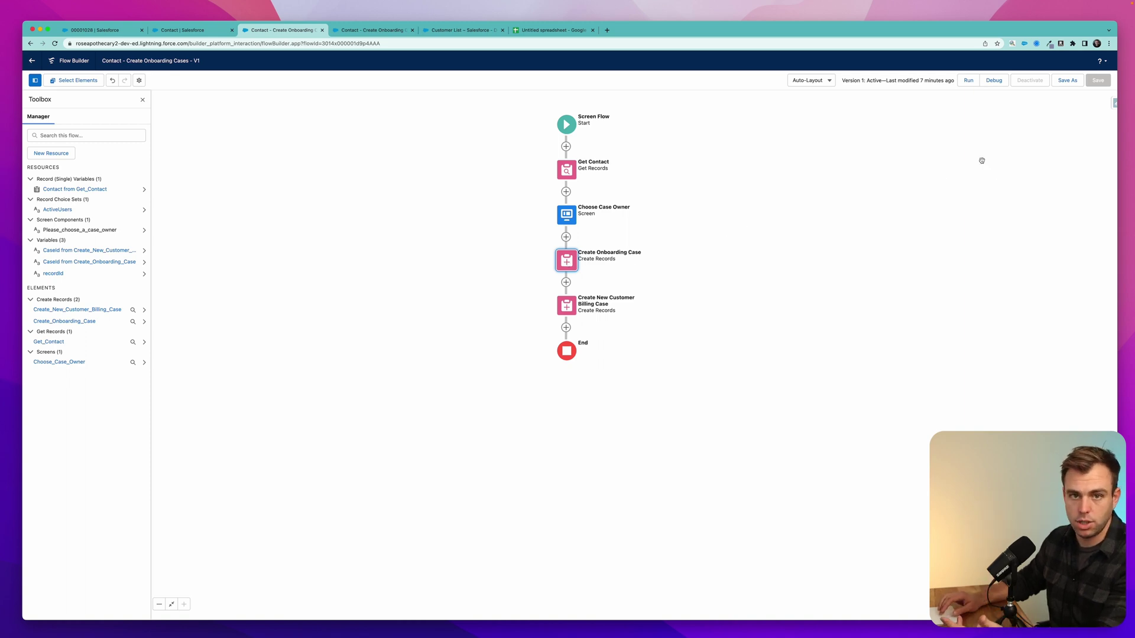
Save the flow as a new version, V2
{"action": "left_click", "coordinate": [1067, 80]}
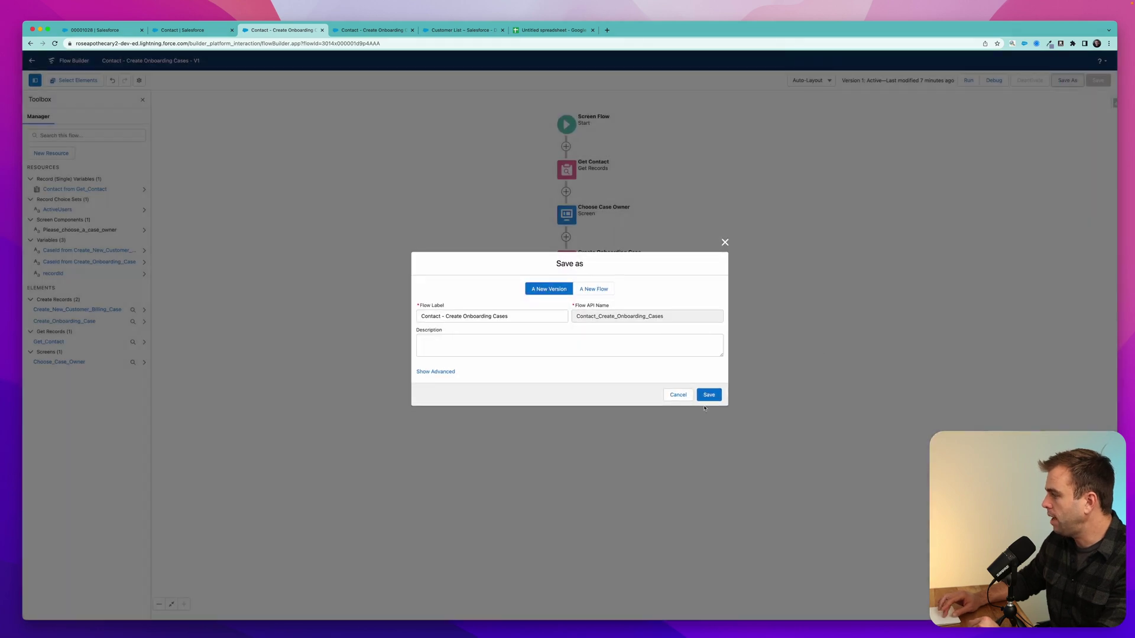
{"action": "left_click", "coordinate": [709, 395]}
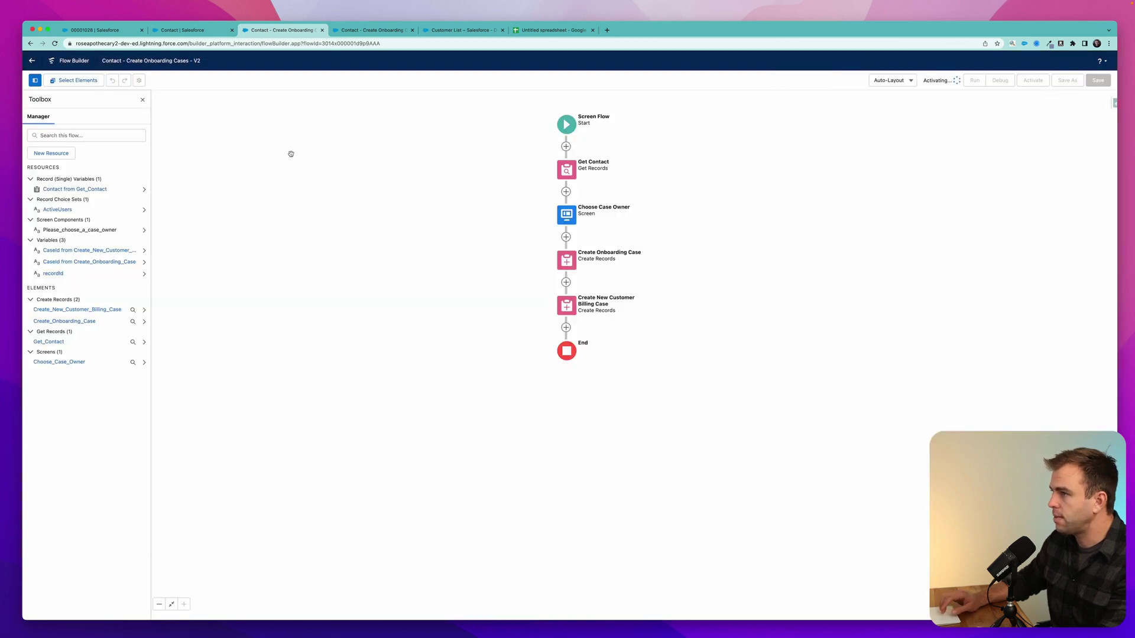
{"action": "left_click", "coordinate": [184, 31]}
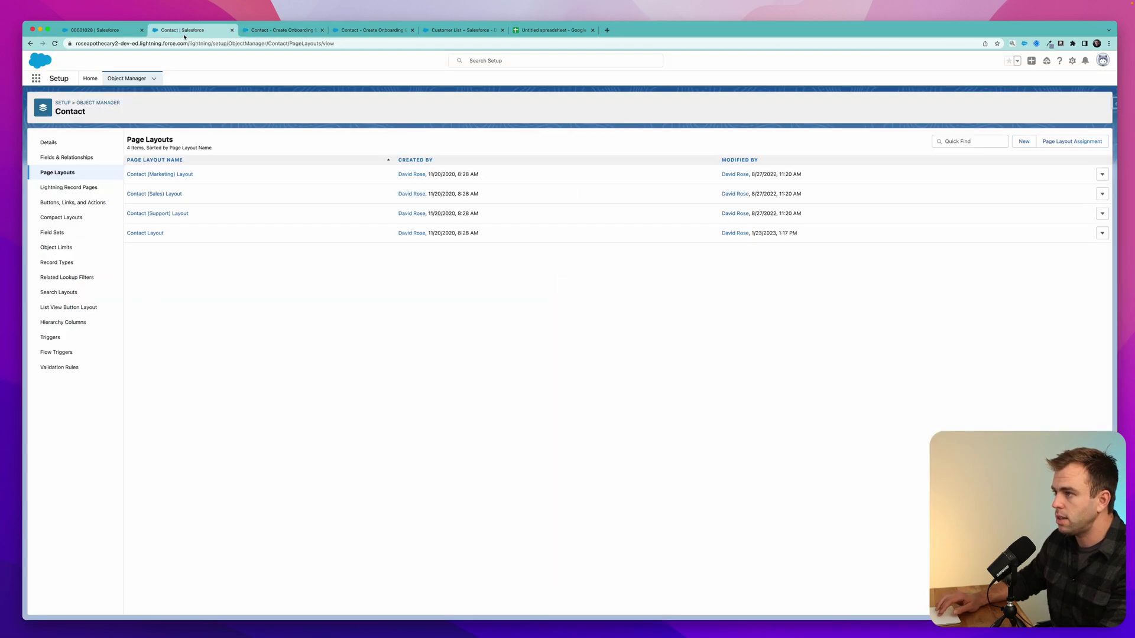
Rerun Start Onboarding on the reloaded contact with Rotive Support as owner, then view related cases
{"action": "left_click", "coordinate": [105, 34]}
{"action": "key", "text": "super+r"}
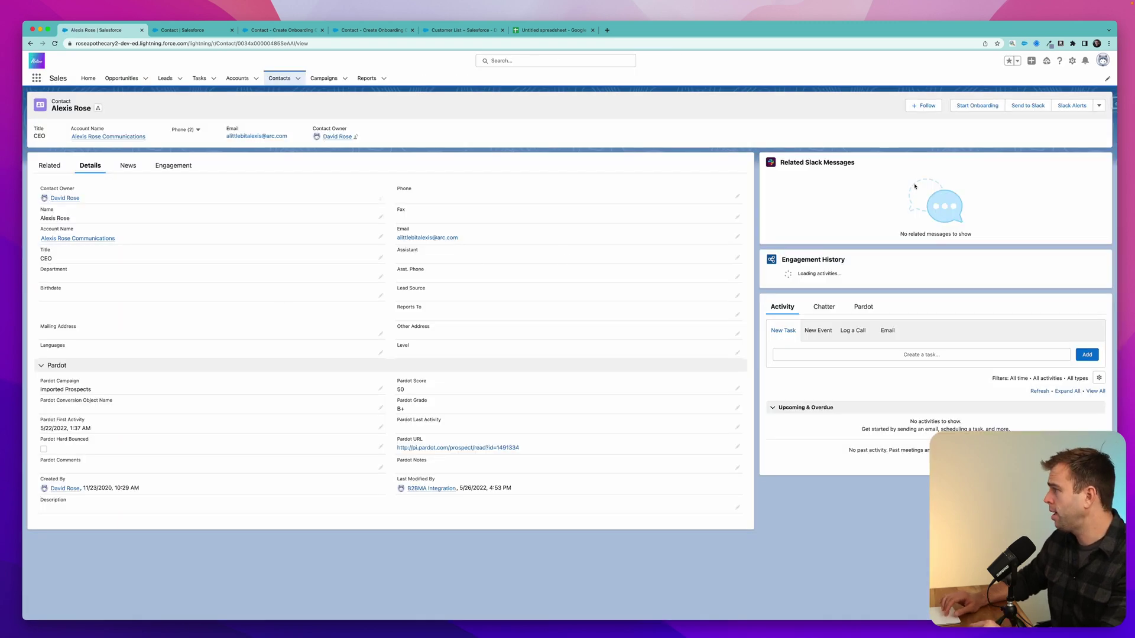
{"action": "left_click", "coordinate": [976, 105]}
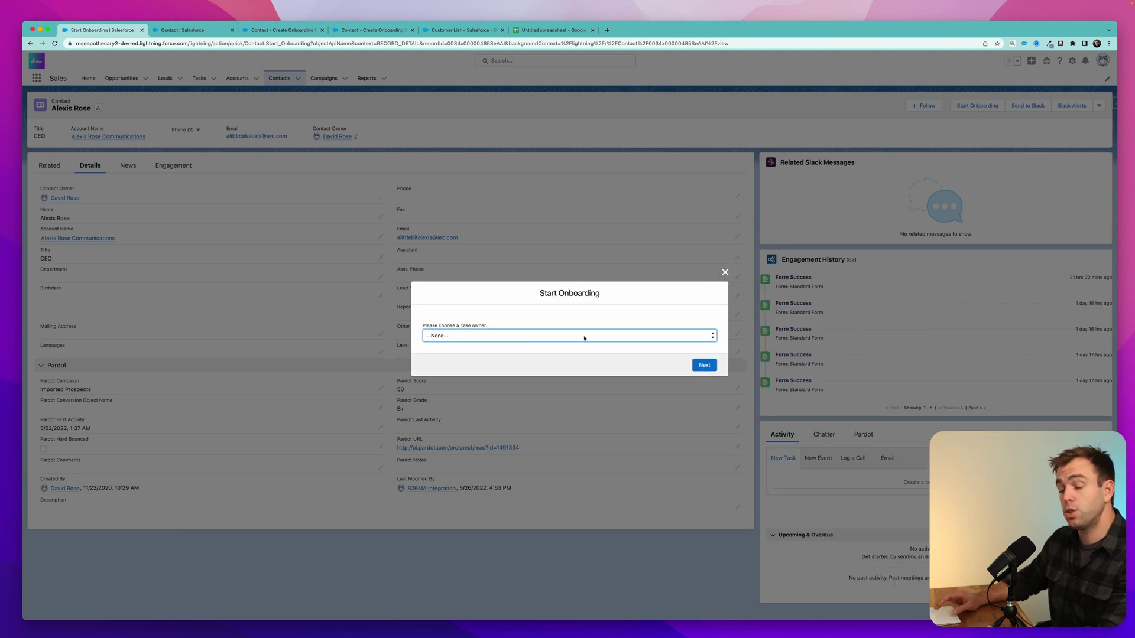
{"action": "left_click", "coordinate": [574, 338]}
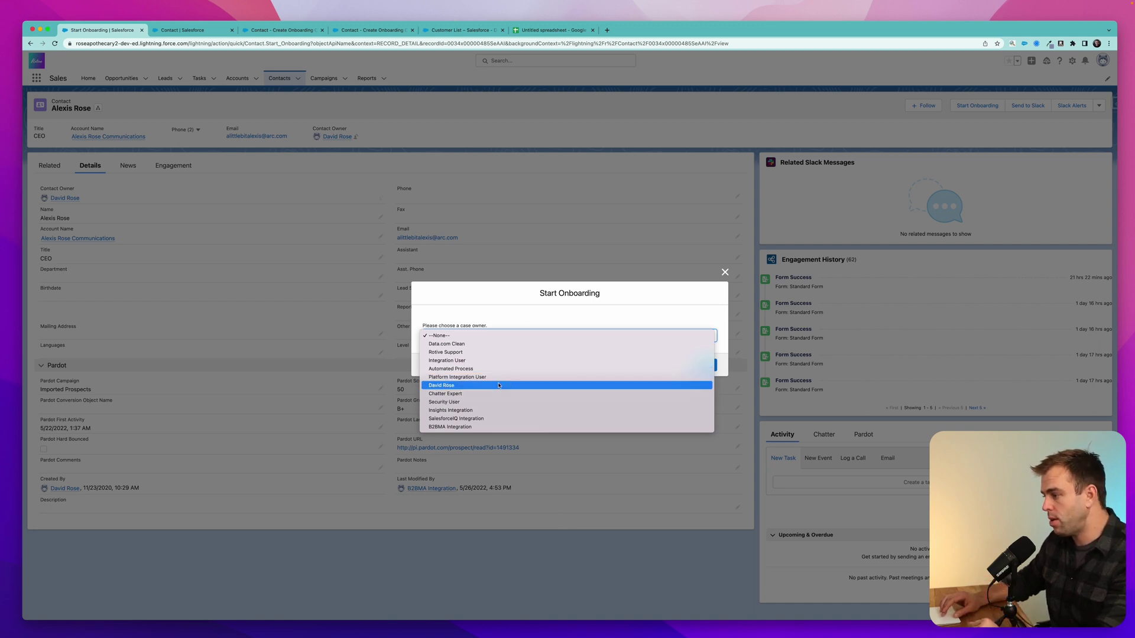
{"action": "left_click", "coordinate": [480, 352]}
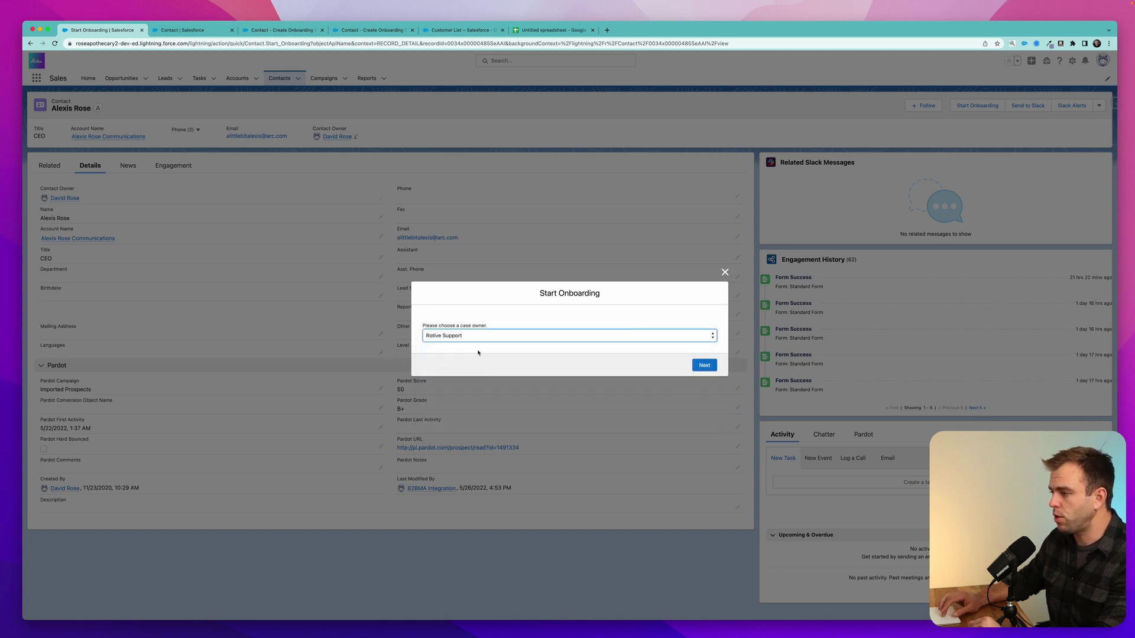
{"action": "left_click", "coordinate": [707, 366]}
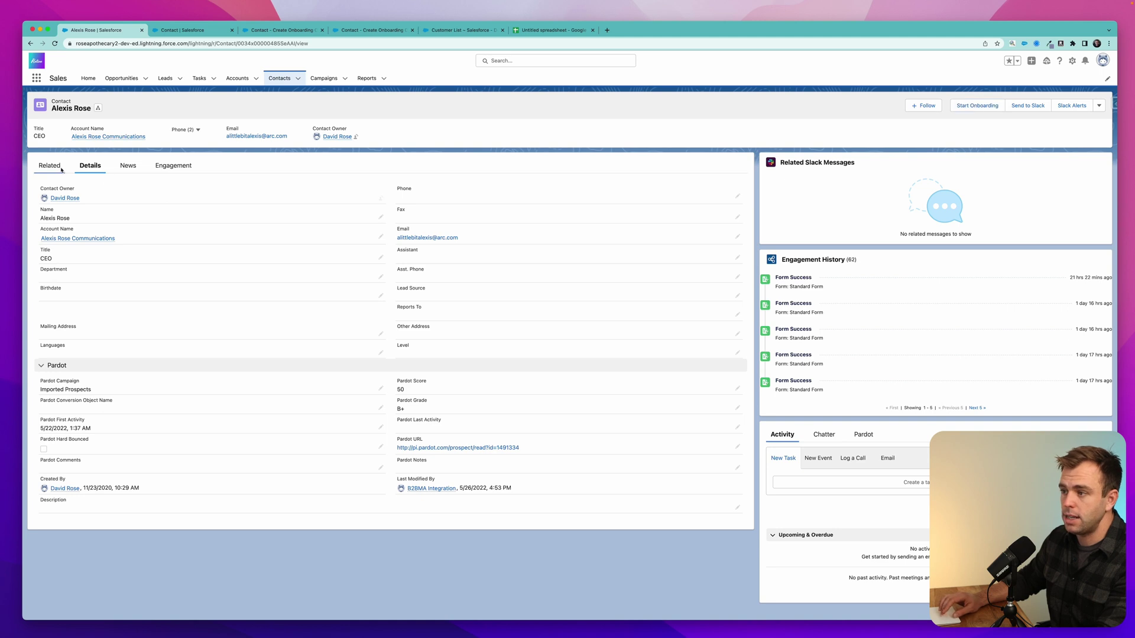
{"action": "left_click", "coordinate": [50, 166]}
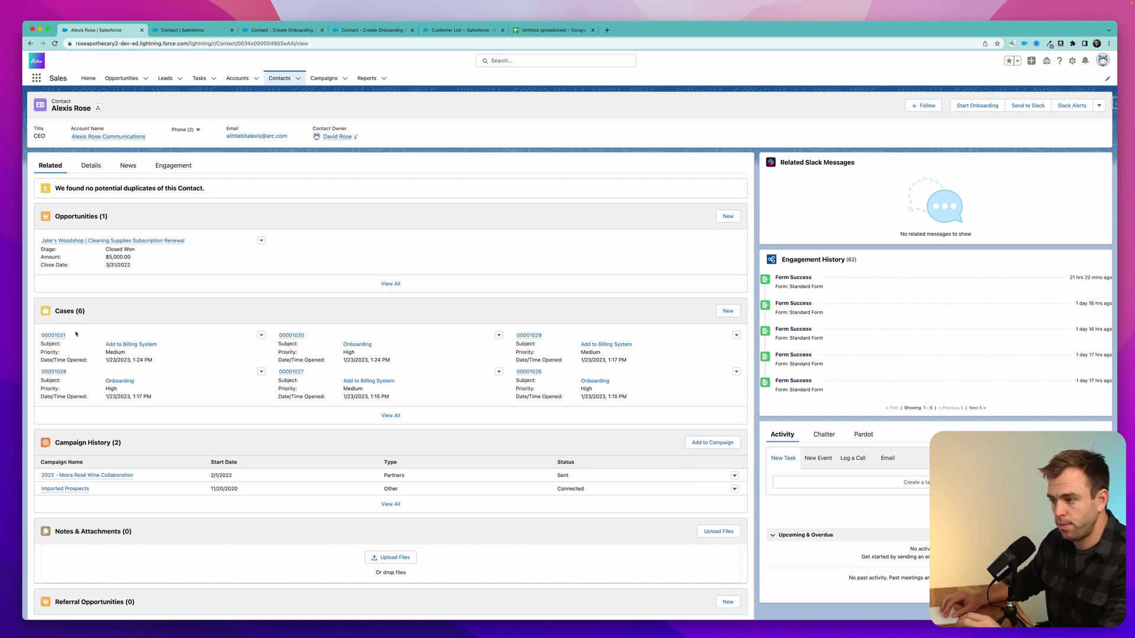
Open Onboarding case 00001030, then its related Add to Billing System case 00001031, highlighting its owner
{"action": "left_click", "coordinate": [293, 335]}
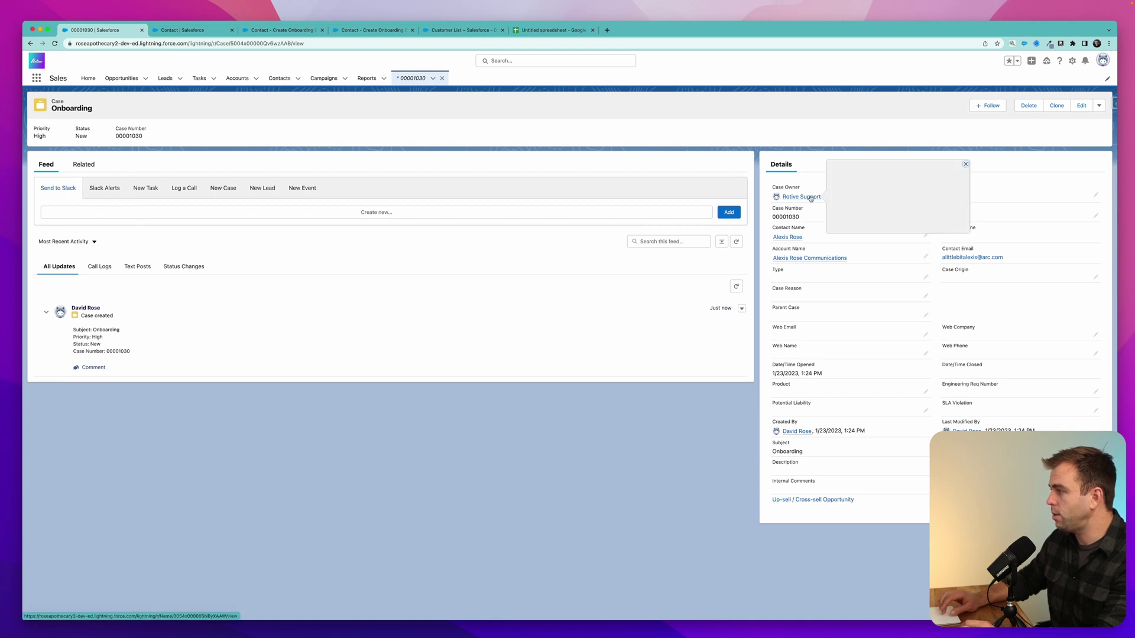
{"action": "left_click", "coordinate": [84, 165]}
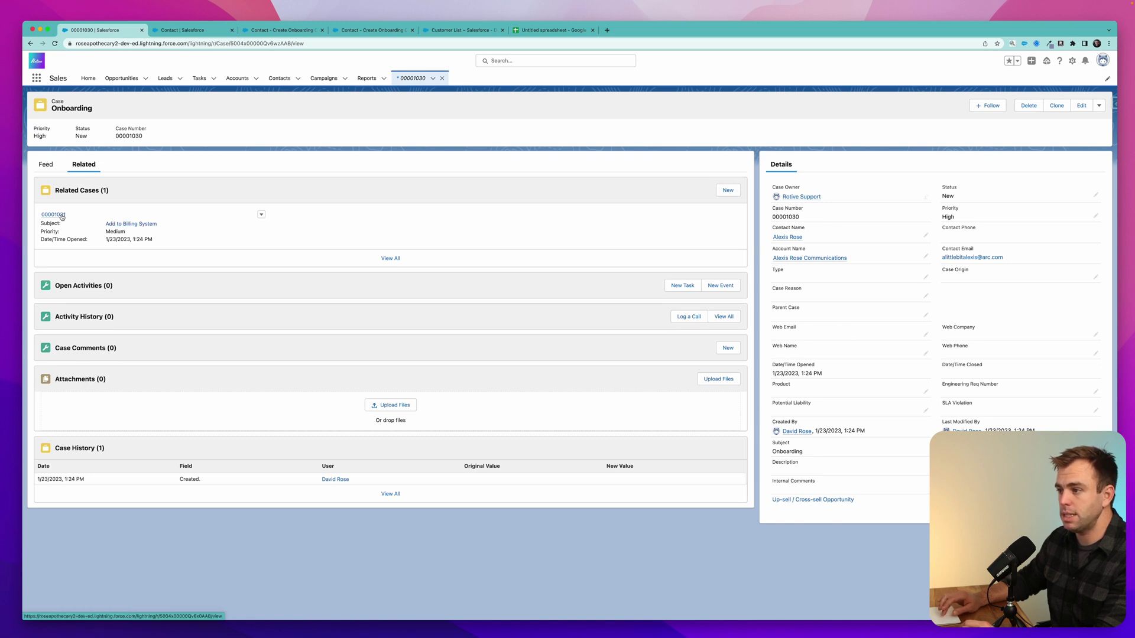
{"action": "left_click", "coordinate": [110, 224]}
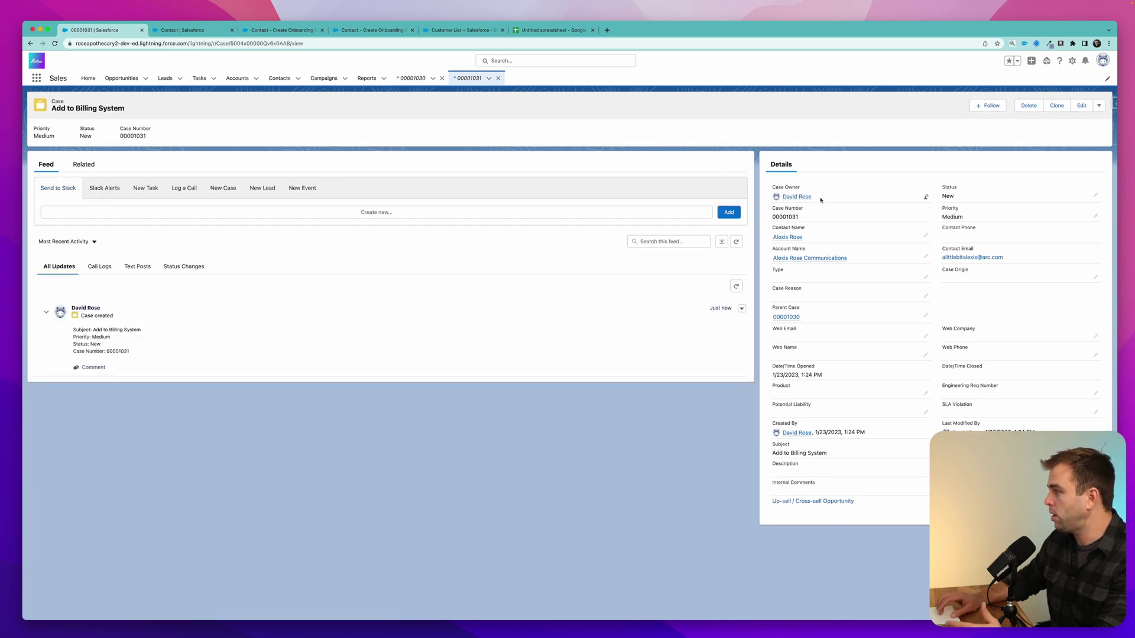
{"action": "left_click_drag", "start_coordinate": [781, 197], "coordinate": [841, 198]}
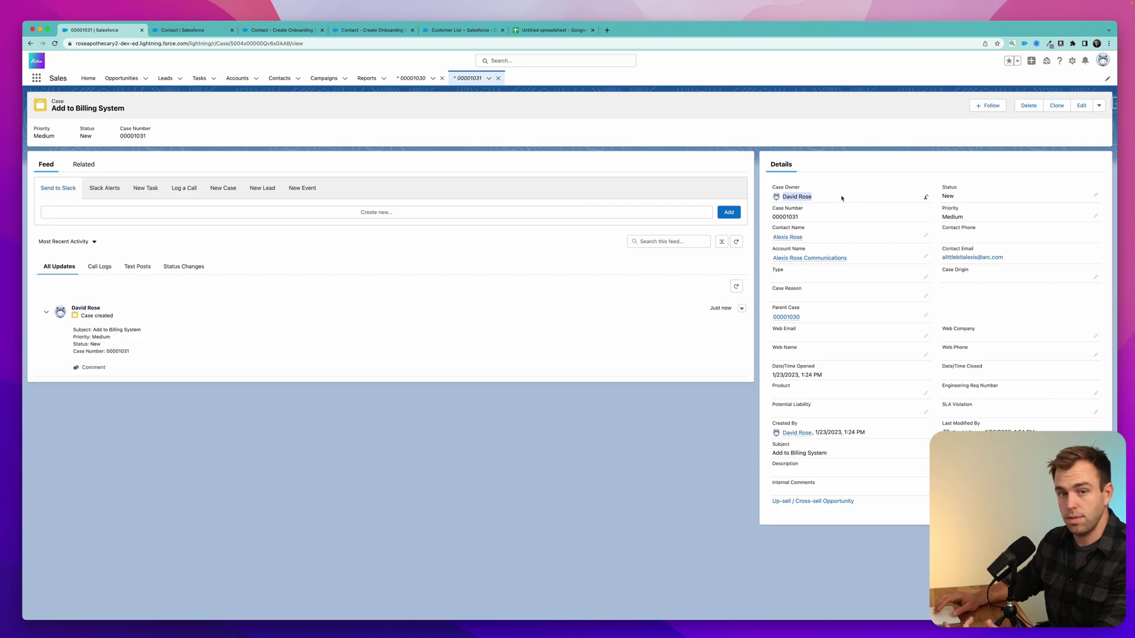